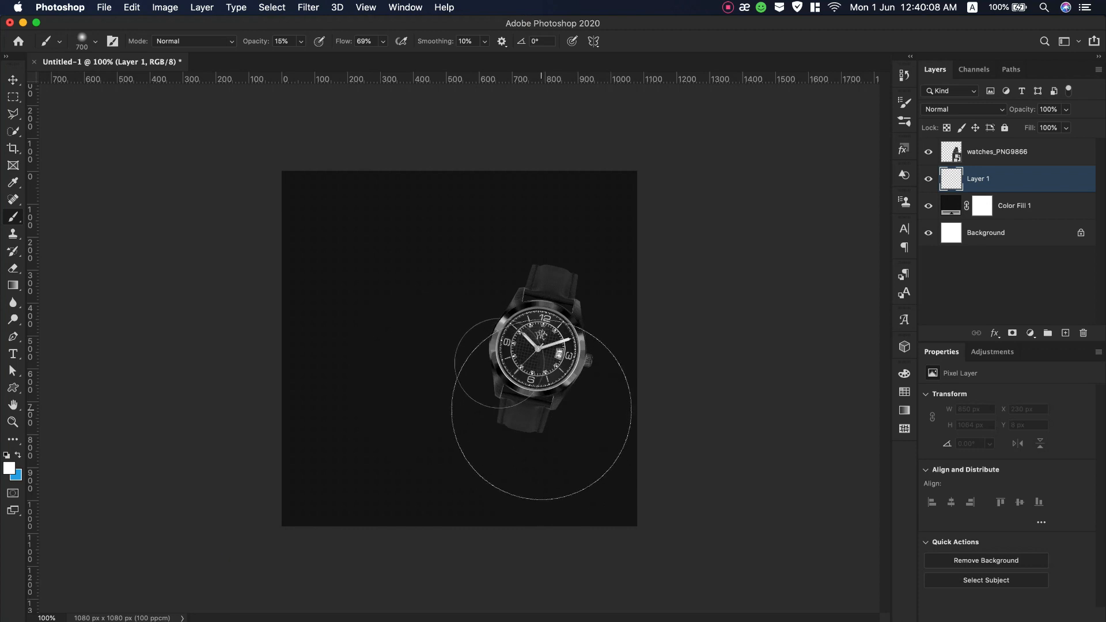
- Try painting a soft white glow behind the watch on Layer 1 with a 700 px brush at 15% opacity, then undo it
click(540, 293)
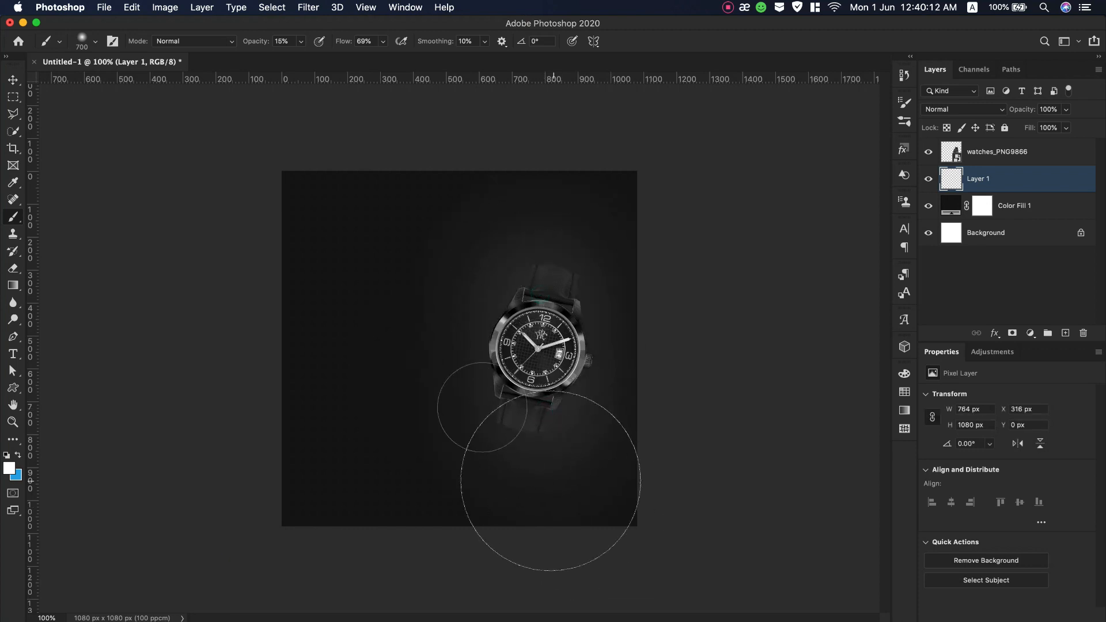
click(518, 457)
key(super+z)
key(super+z)
key(super+z)
key(super+z)
- Try a fainter white glow around the watch with the brush opacity at 6%, and undo the strokes
drag(254, 42, 246, 41)
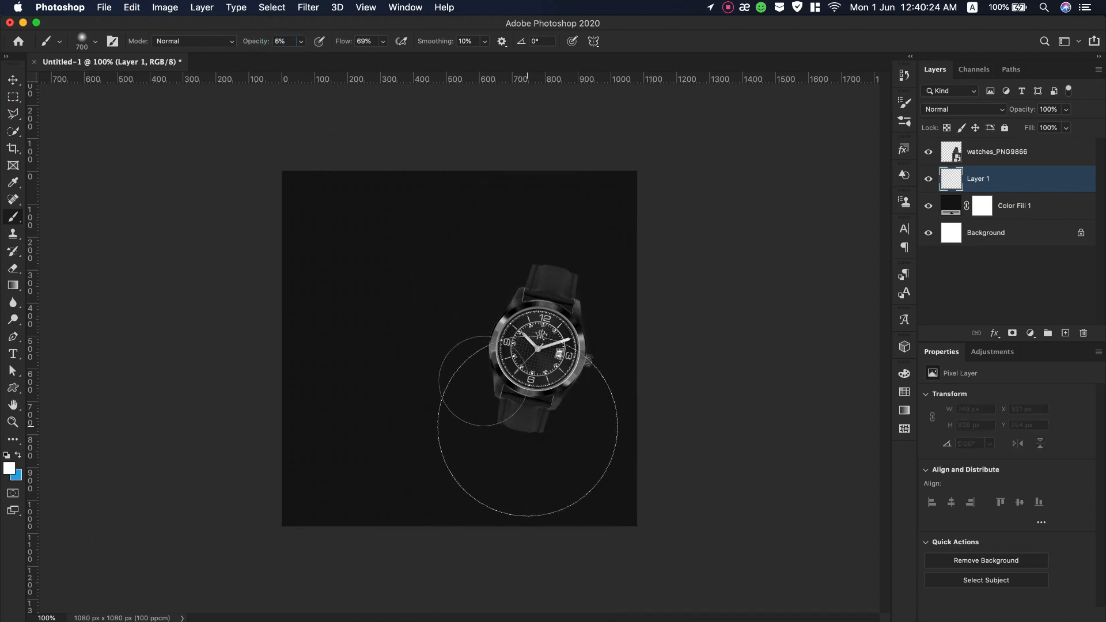
mouse_move(543, 432)
mouse_down()
mouse_move(531, 284)
mouse_move(576, 259)
mouse_move(548, 538)
mouse_move(507, 309)
mouse_move(556, 524)
mouse_move(530, 419)
mouse_move(555, 506)
mouse_move(546, 368)
mouse_move(507, 513)
mouse_move(496, 482)
mouse_move(587, 482)
mouse_up()
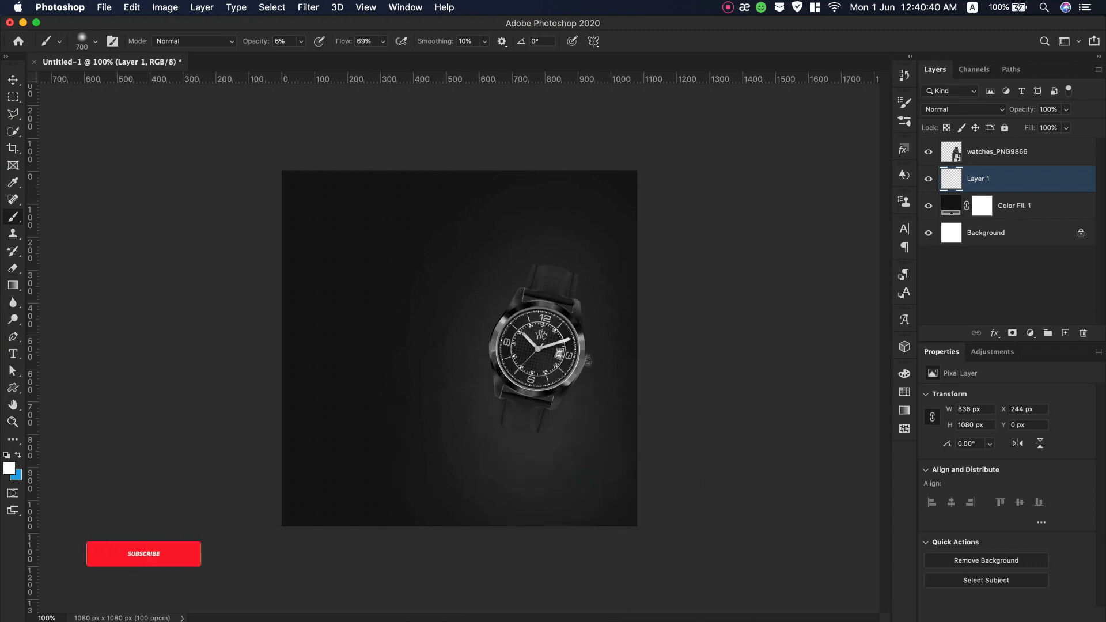
key(super+z)
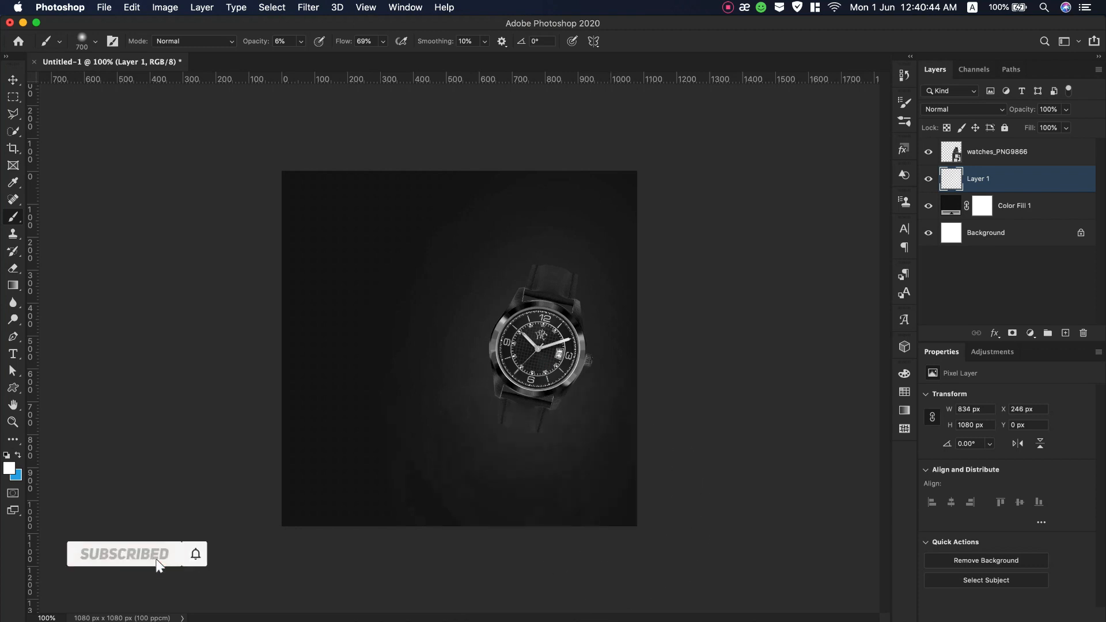
key(super+z)
- Enlarge the brush to 1200 px and paint a single soft white glow behind the watch at 14% opacity
key(bracketright)
key(bracketright)
key(bracketright)
key(bracketright)
key(bracketright)
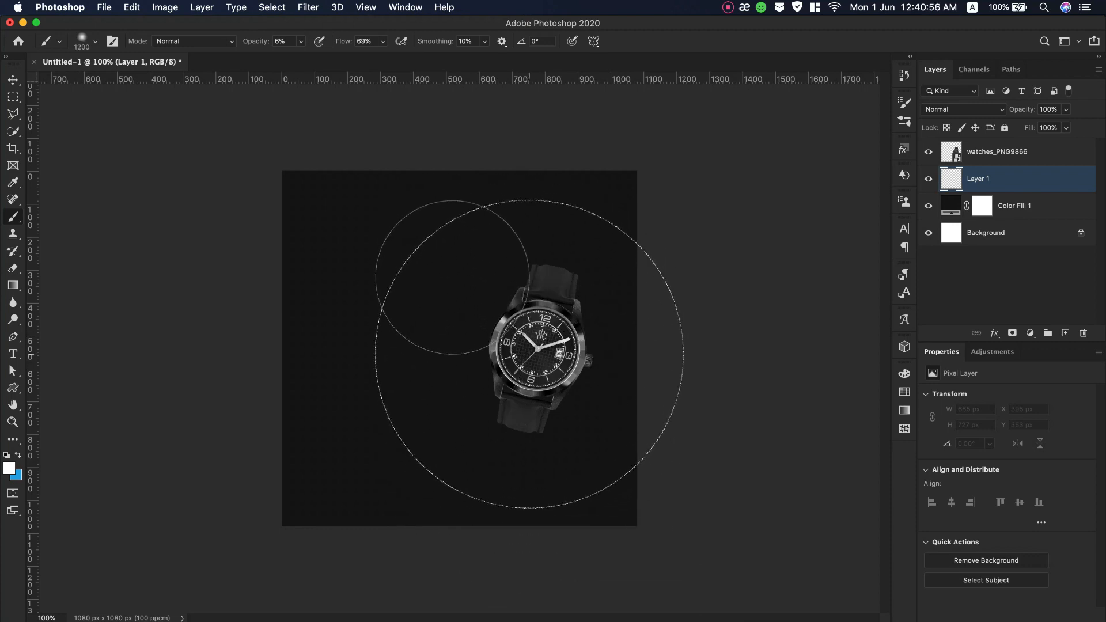
click(529, 354)
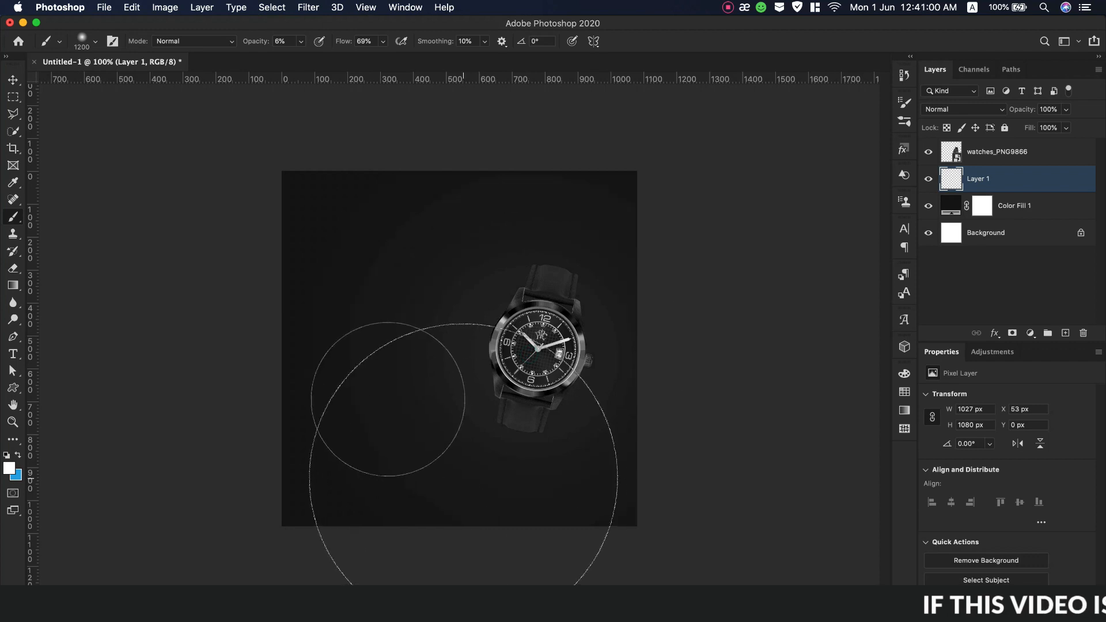
key(super+z)
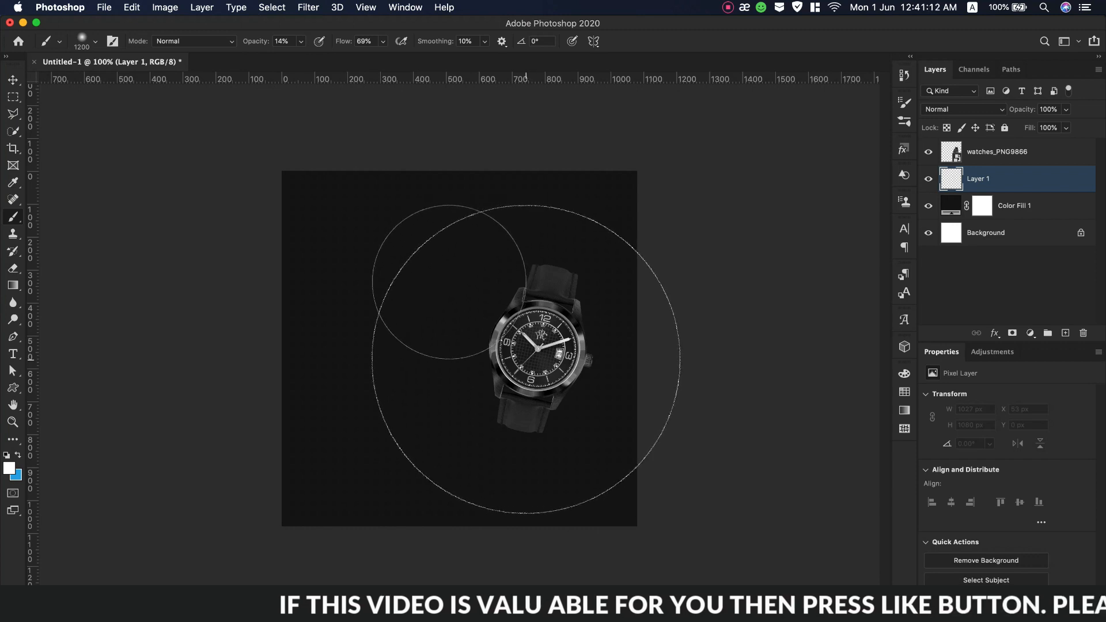
click(525, 358)
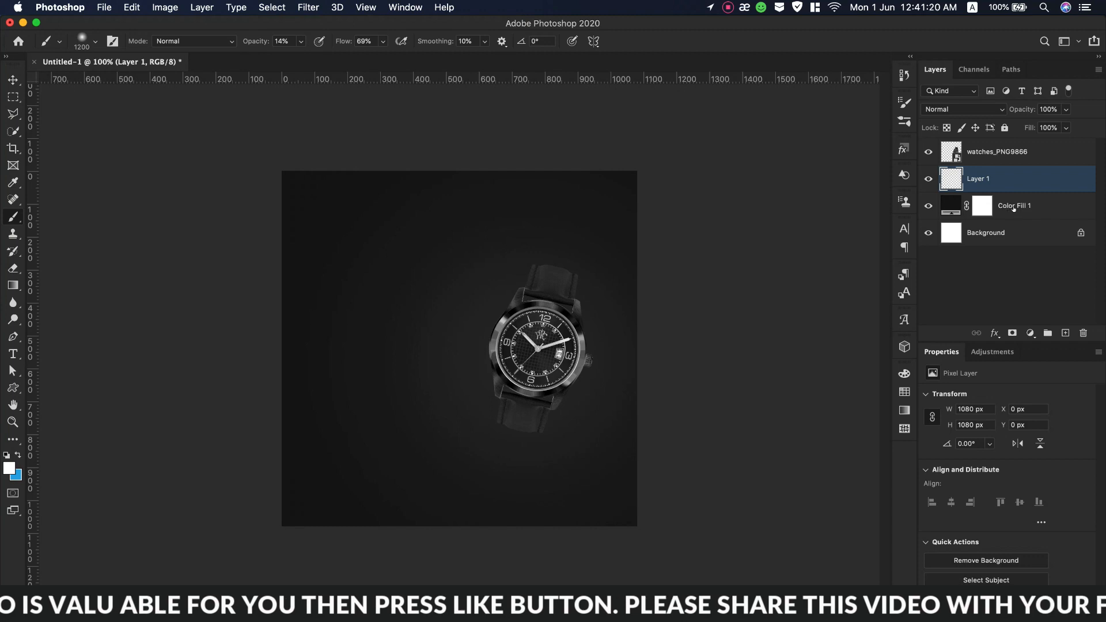
- Add a new layer above the glow layer and set the foreground colour to black
click(1064, 333)
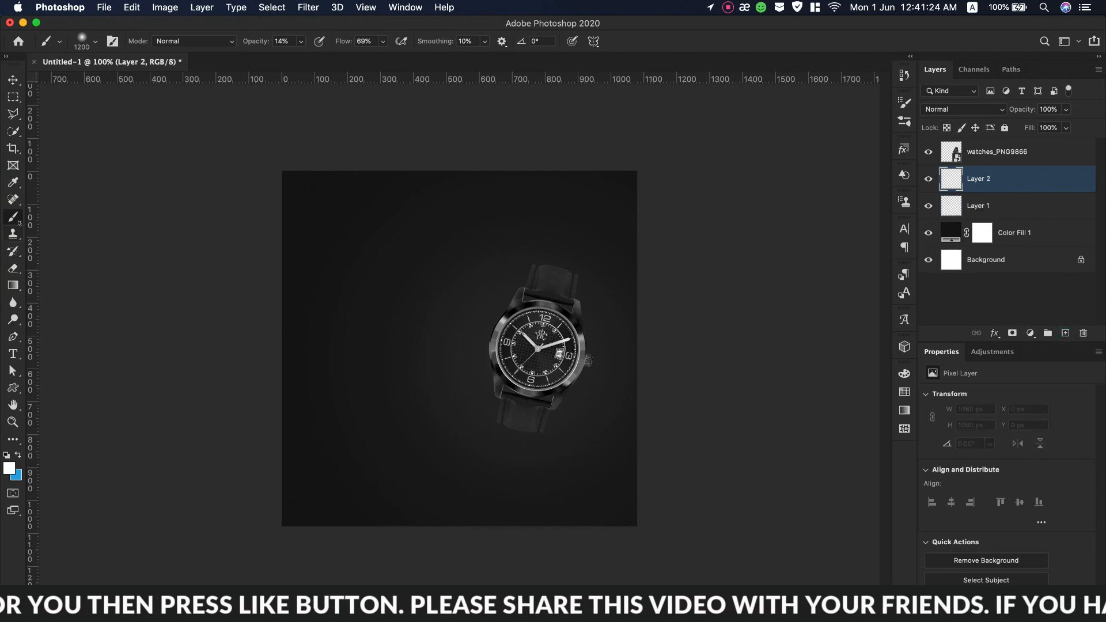
click(9, 467)
click(770, 353)
click(962, 205)
- Paint one black dab just below the watch with a 150 px brush at 100% opacity and 100% flow
key(bracketleft)
key(bracketleft)
key(bracketleft)
key(bracketleft)
key(bracketleft)
key(bracketleft)
key(bracketleft)
key(bracketleft)
key(bracketleft)
key(bracketleft)
key(bracketleft)
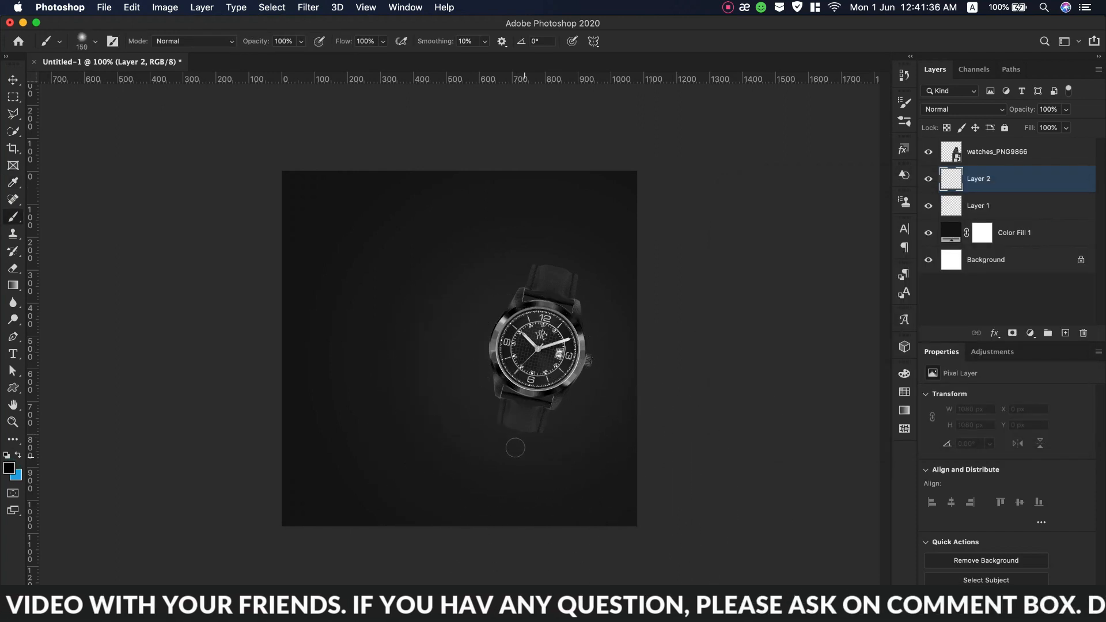
click(523, 455)
- Flatten the black dab into a thin shadow below the watch, scaled to about 192% width and 25% height
key(ctrl+t)
mouse_move(540, 417)
mouse_down()
mouse_move(539, 461)
mouse_move(636, 478)
mouse_up()
drag(476, 471, 428, 477)
mouse_move(561, 461)
mouse_down()
mouse_move(561, 476)
mouse_move(543, 467)
mouse_up()
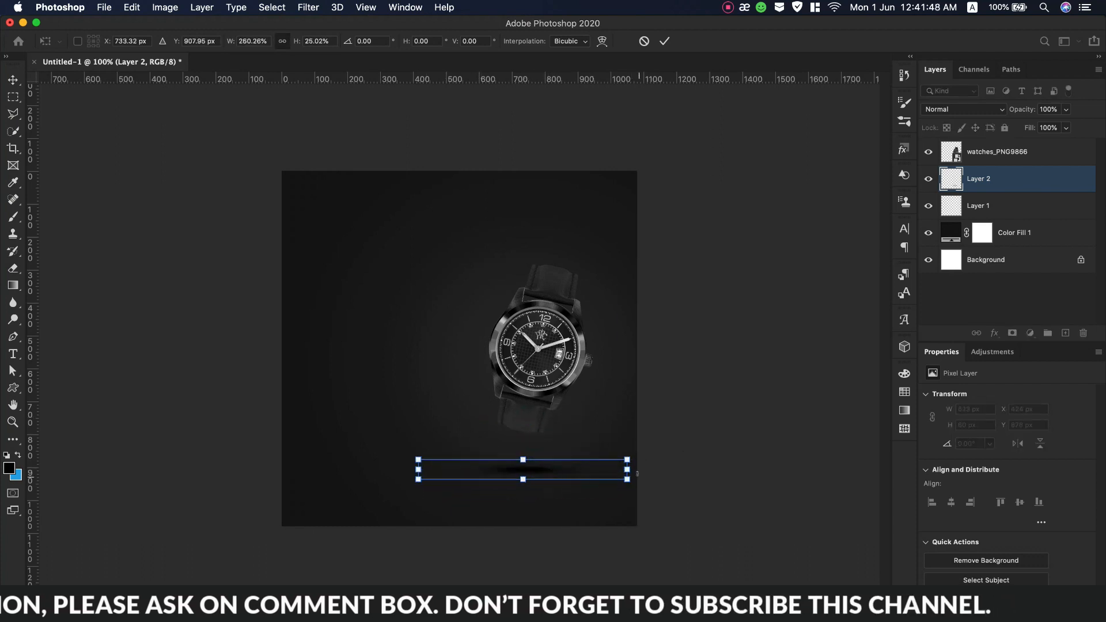
drag(626, 468, 538, 473)
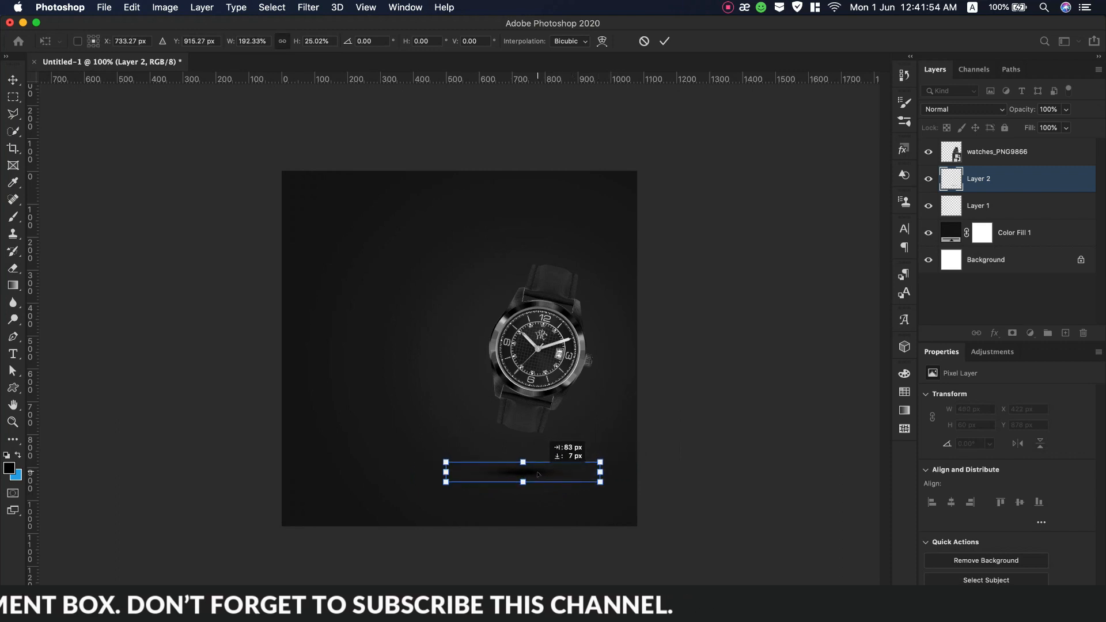
click(664, 40)
- Move the shadow up about 30 px towards the watch and lower its layer to 60% opacity and 64% fill
key(b)
key(v)
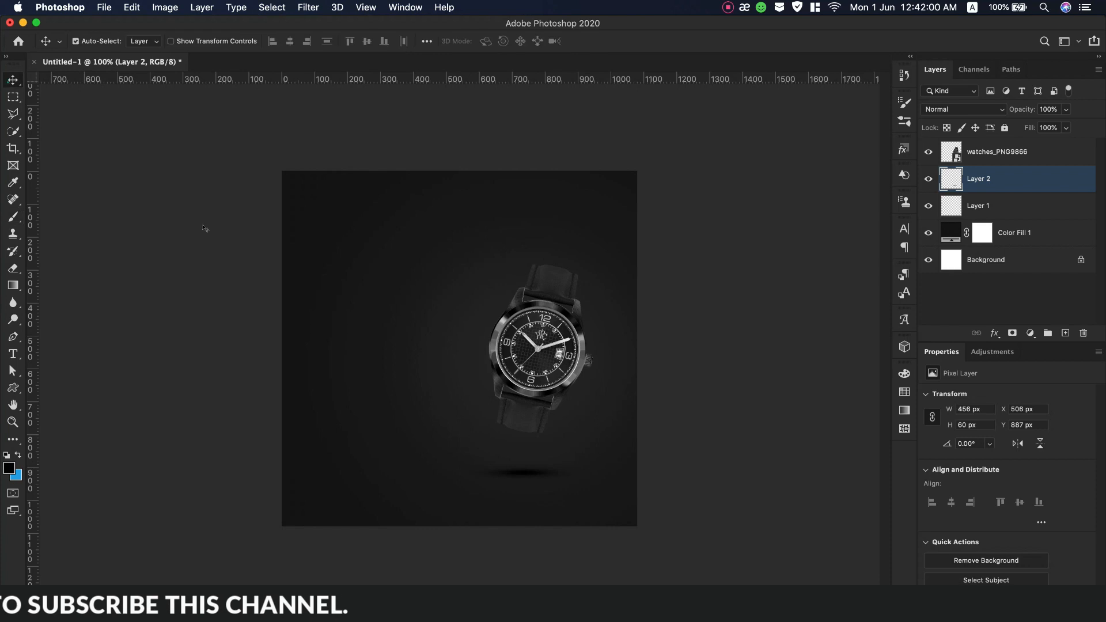
drag(541, 482, 541, 462)
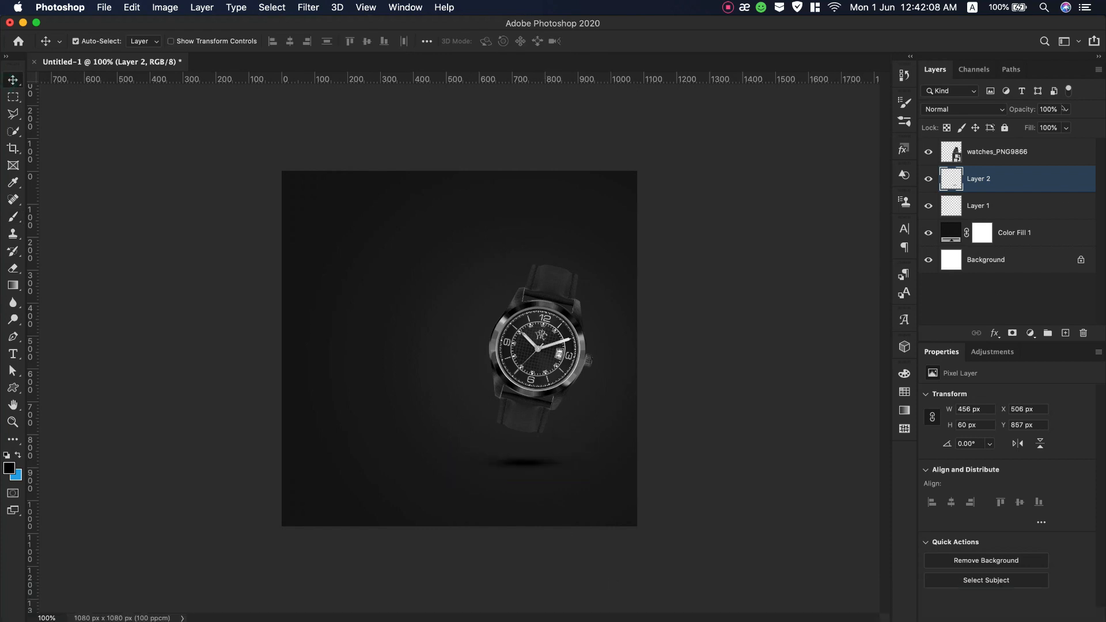
drag(1015, 129, 1003, 129)
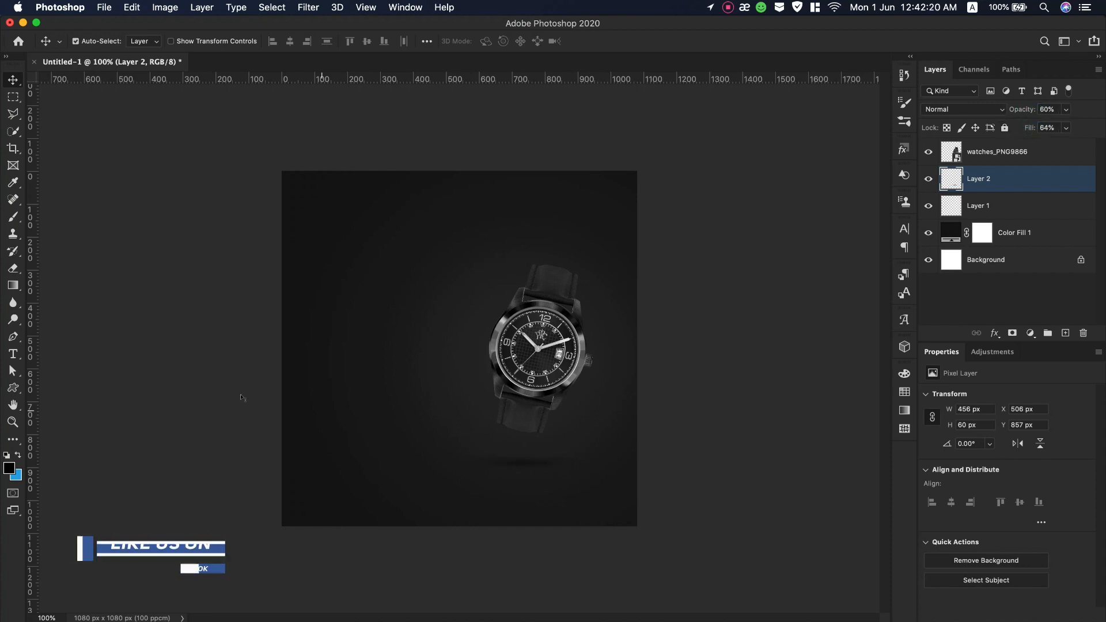
- Place two vertical and two horizontal guides about 80 px inside the canvas edges
drag(32, 346, 308, 344)
drag(29, 395, 606, 393)
drag(384, 95, 378, 197)
drag(429, 79, 431, 495)
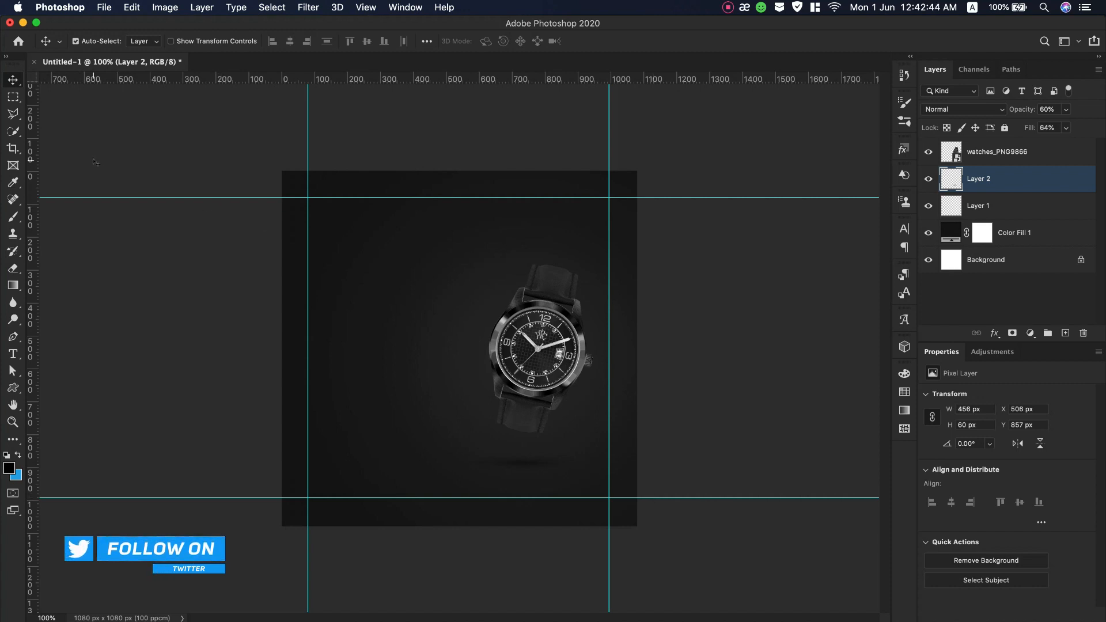
- Add a new layer above the watch and make a rectangular selection of about 447 × 760 px around the watch
click(1069, 152)
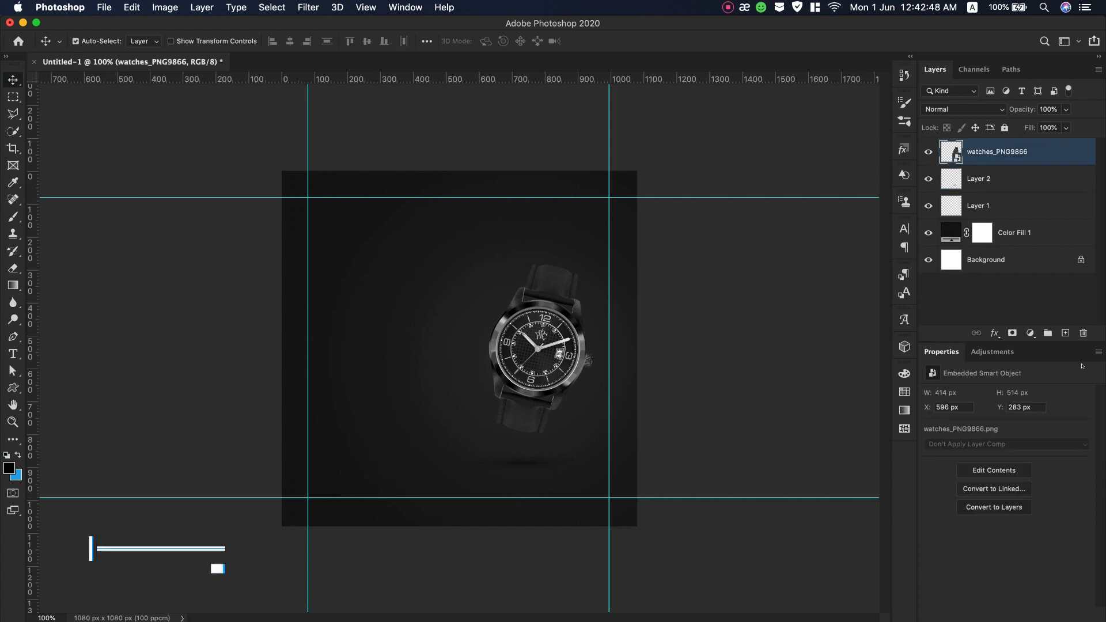
click(1065, 333)
key(m)
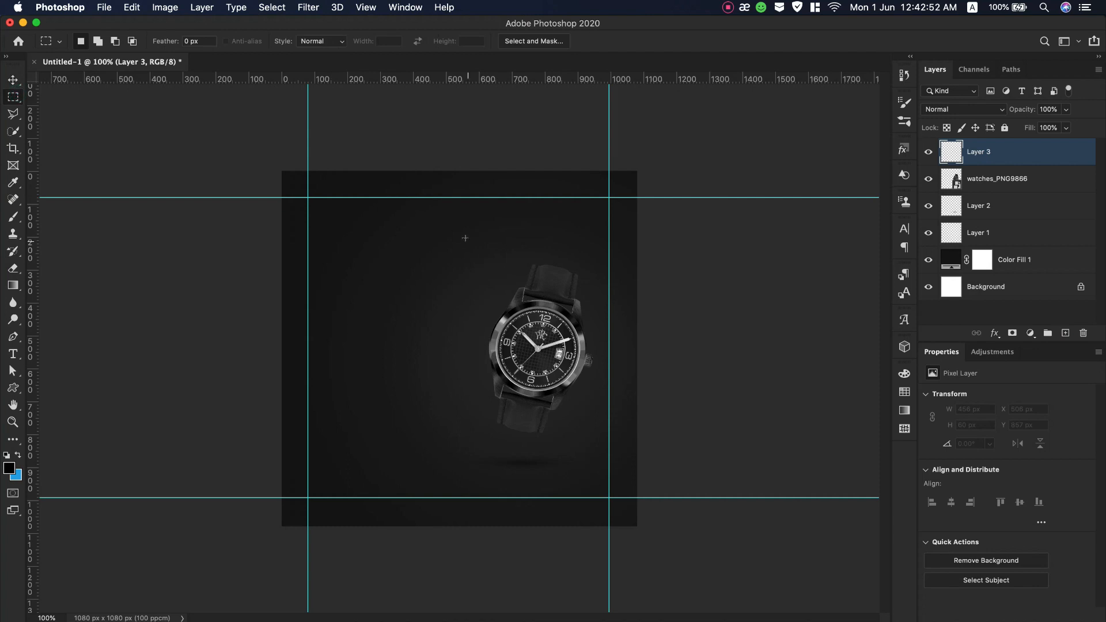
drag(607, 233, 460, 480)
- Stroke the selection with a 6 px centred white line (ffffff) and deselect it
click(132, 7)
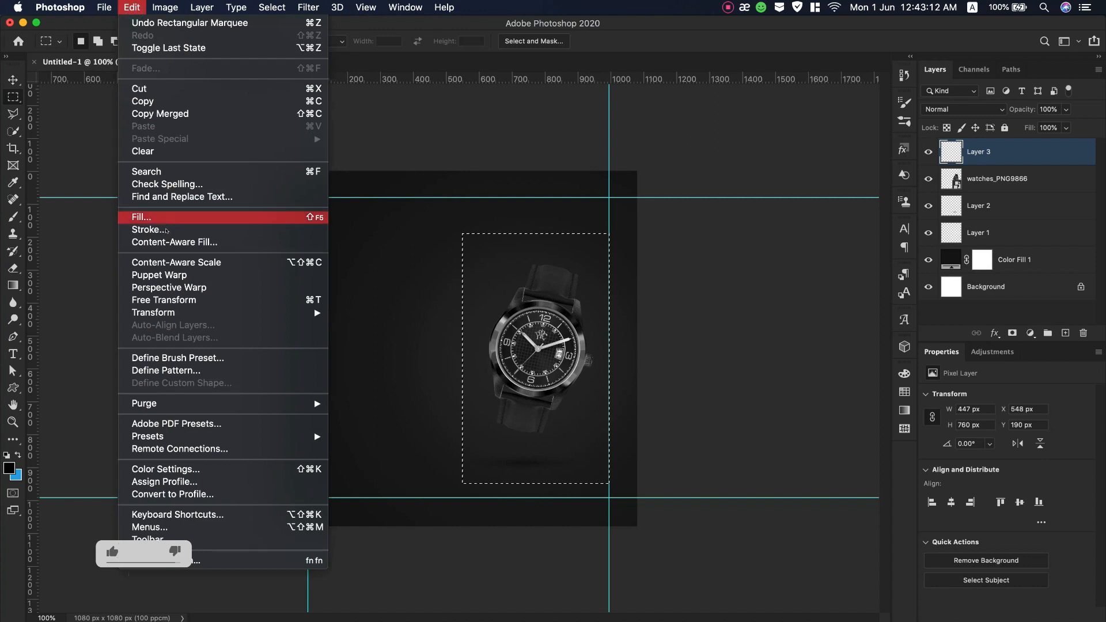
click(165, 232)
click(655, 288)
text(ffffff)
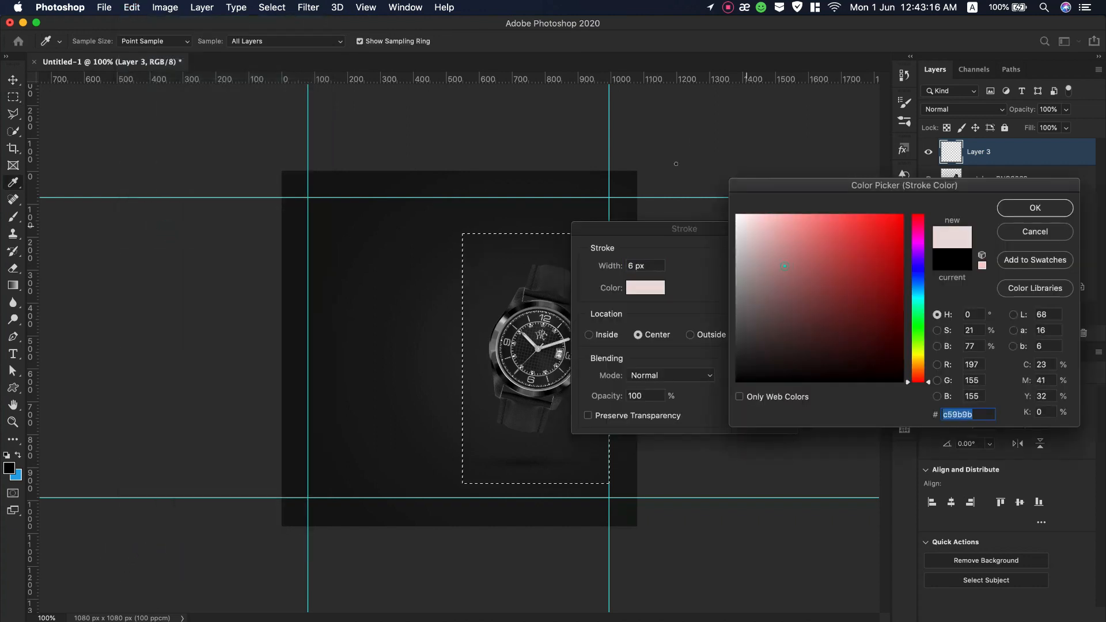
key(Return)
click(781, 255)
key(m)
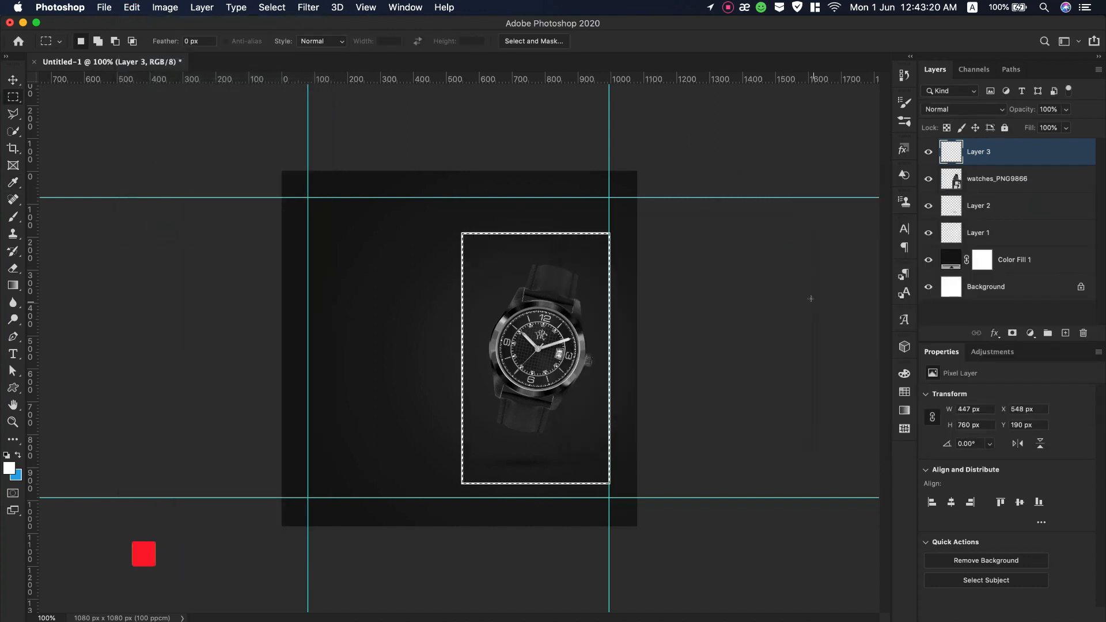
click(272, 7)
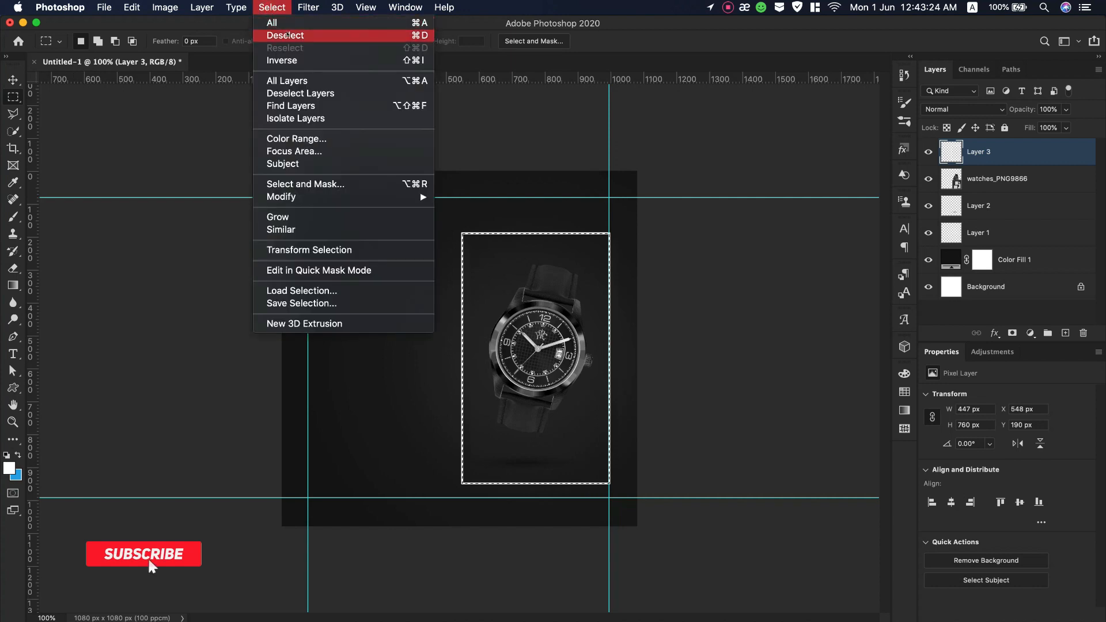
click(285, 35)
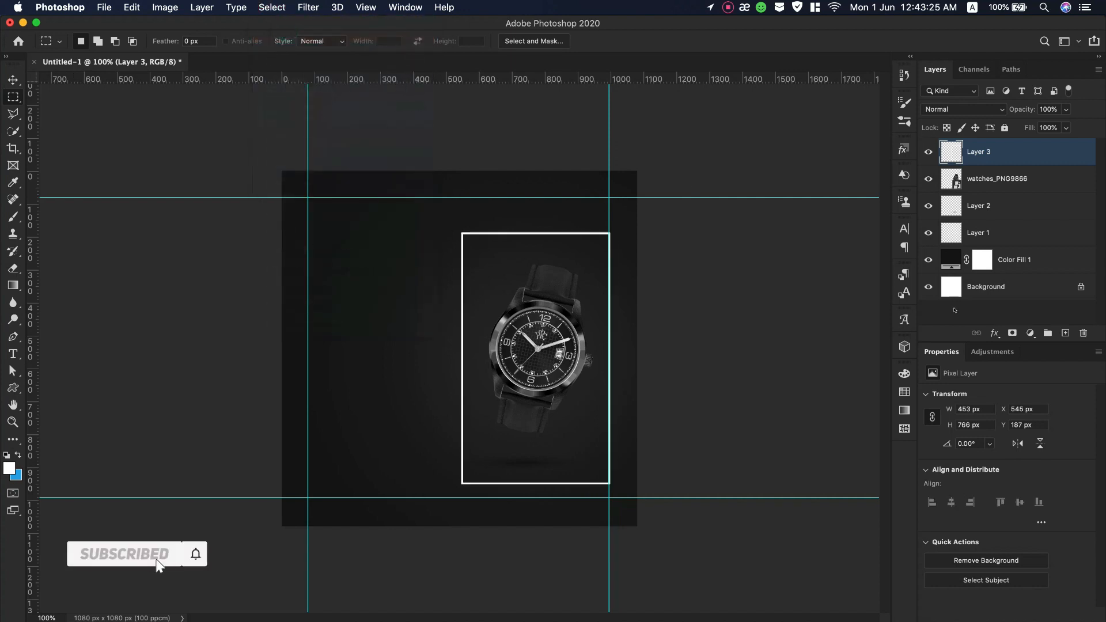
- Add a layer mask to the white frame and mask out gaps along its top, left and right sides and its top-right corner, then deselect
click(1009, 332)
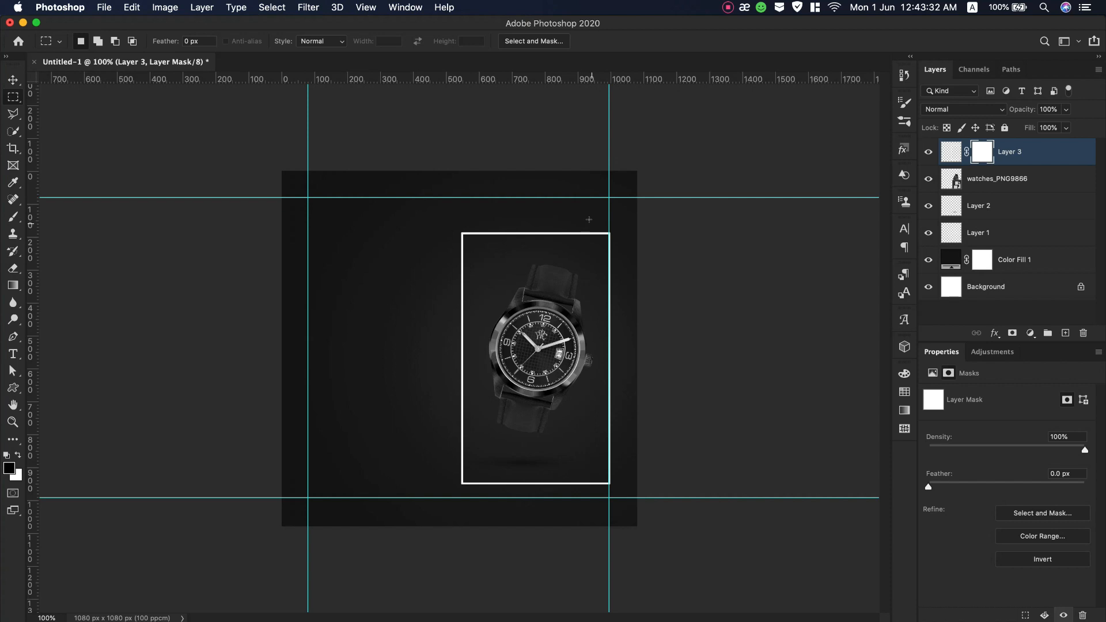
drag(619, 250, 623, 257)
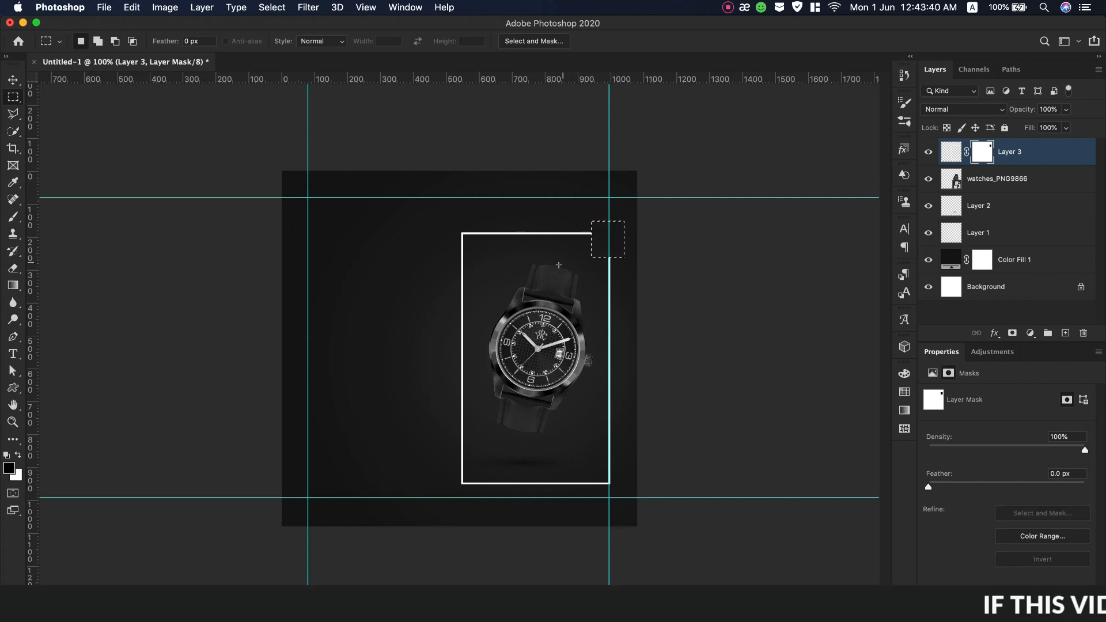
drag(452, 365, 470, 443)
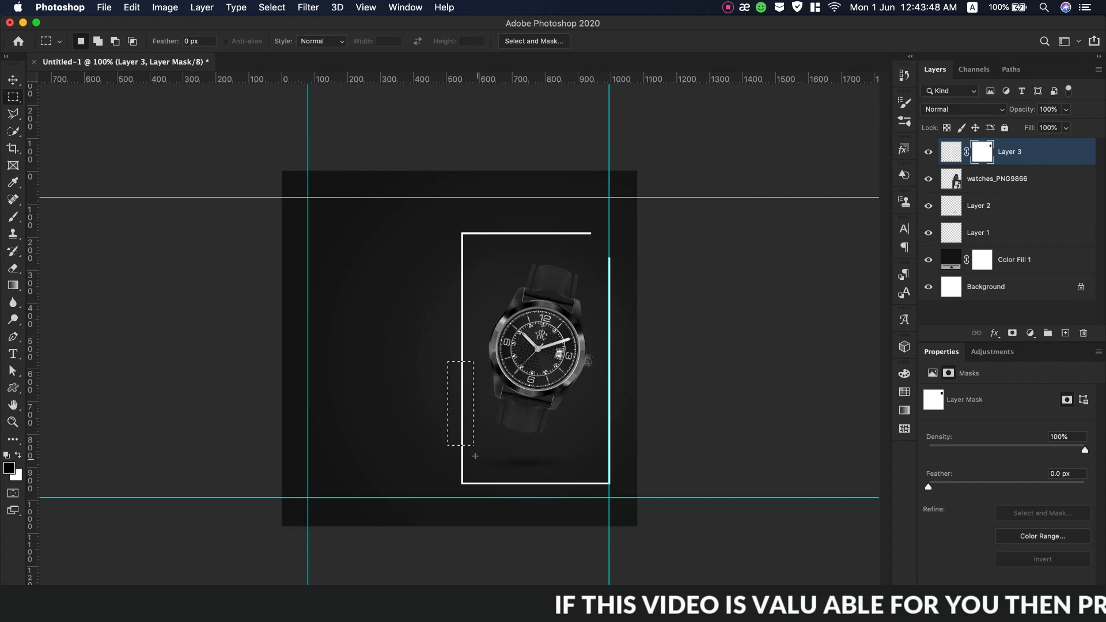
drag(592, 425, 612, 453)
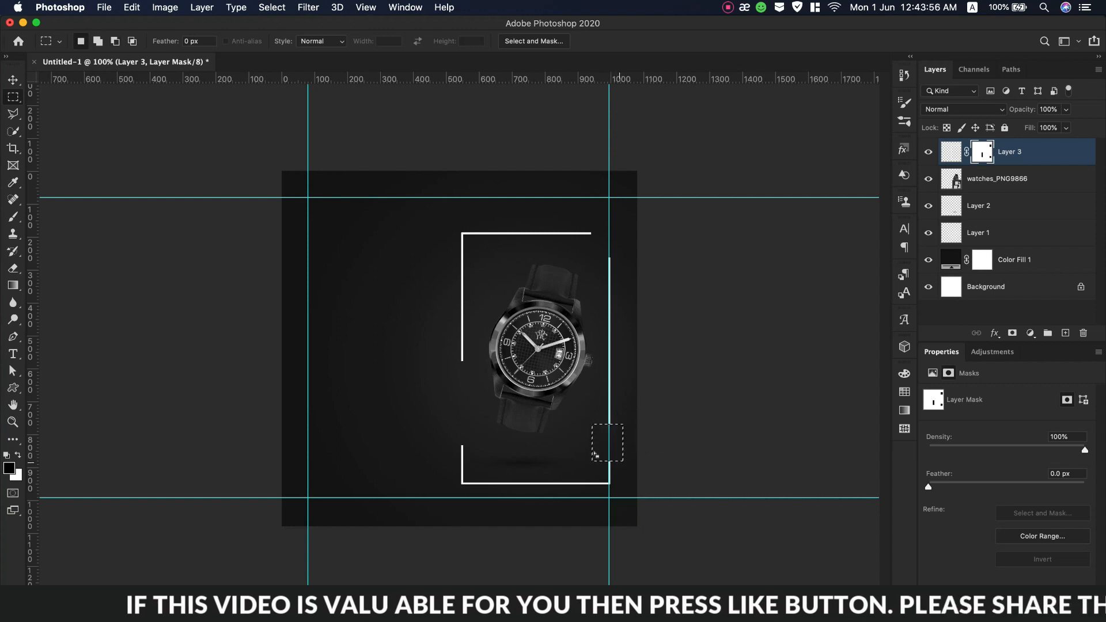
drag(599, 318, 623, 354)
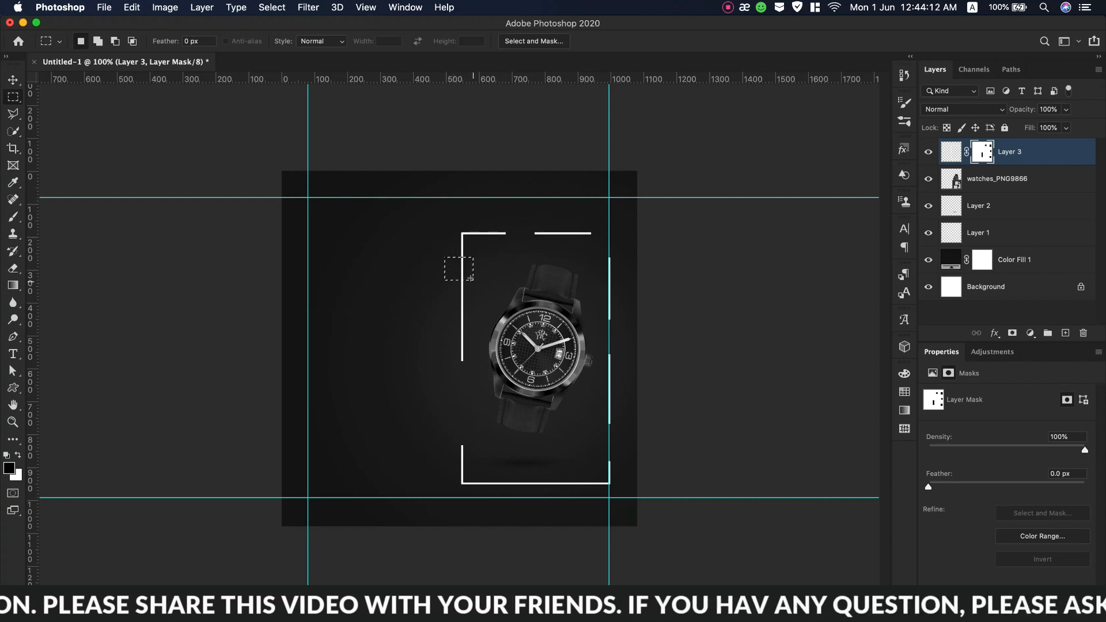
key(alt+BackSpace)
click(269, 7)
click(270, 35)
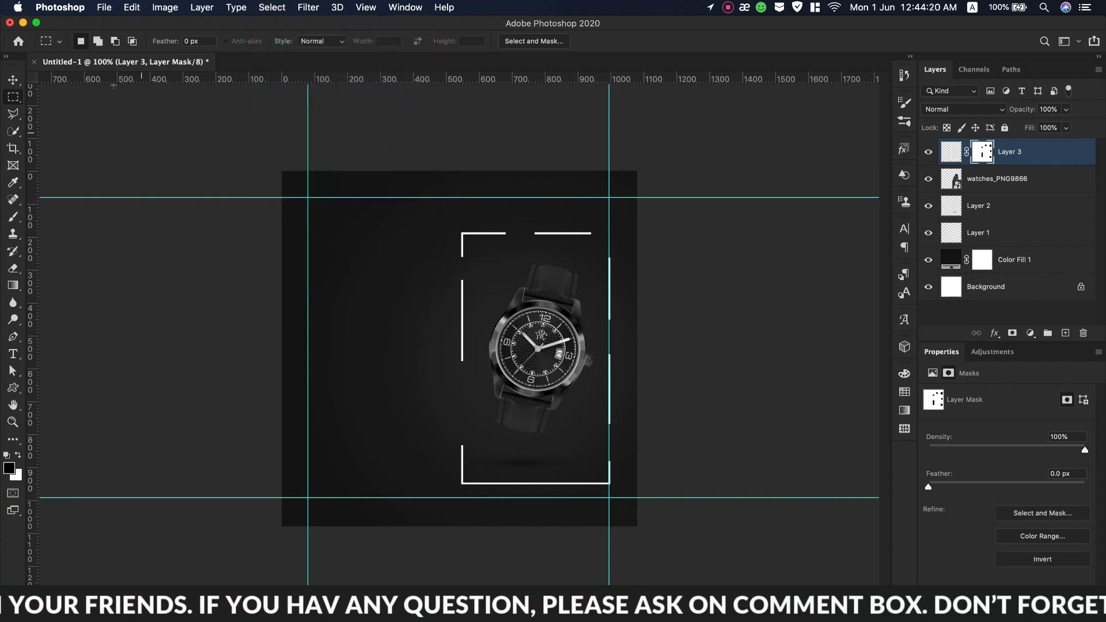
click(102, 7)
click(138, 256)
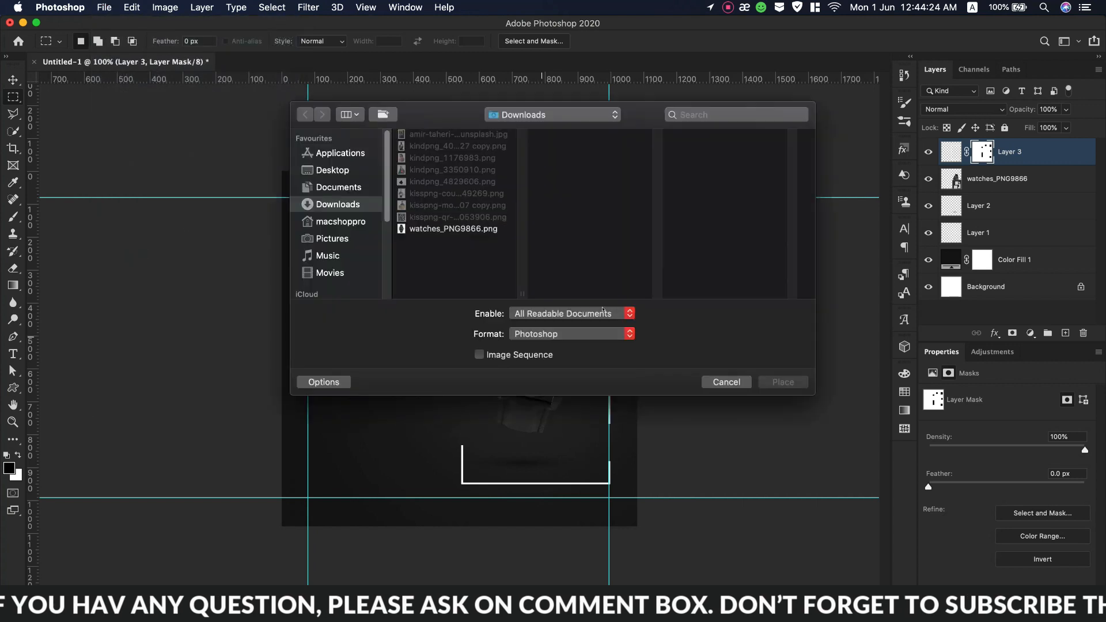
click(416, 182)
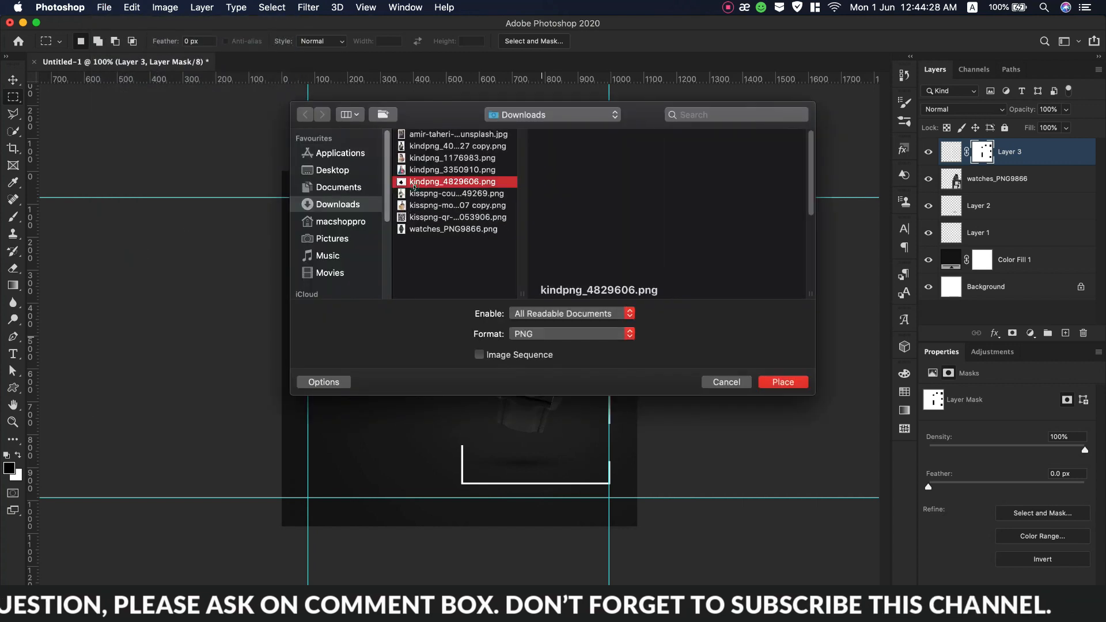
click(333, 171)
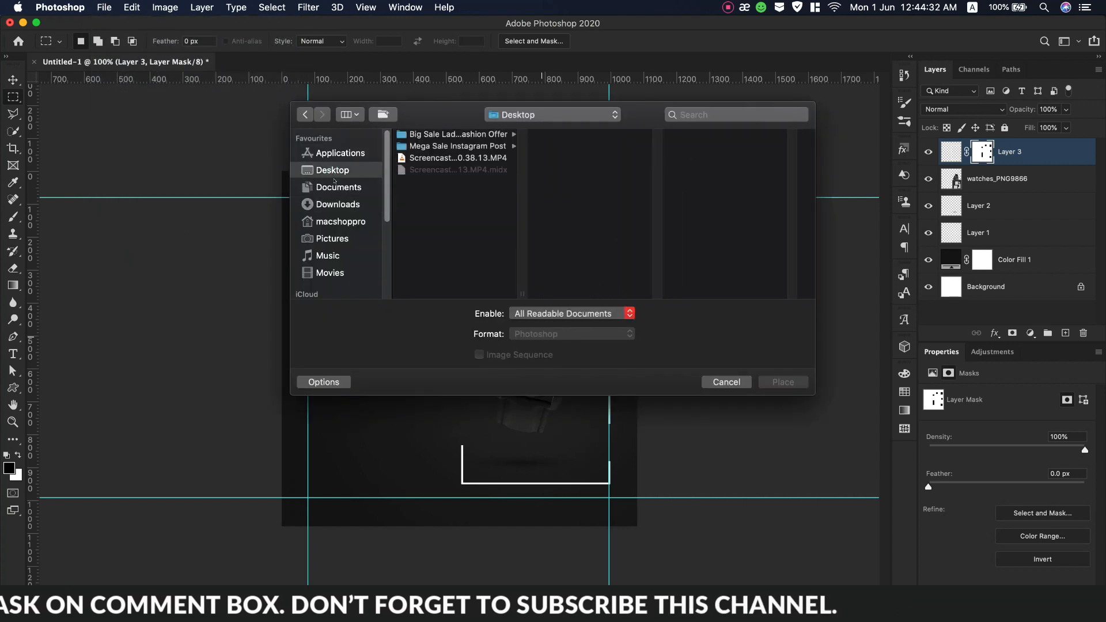
click(327, 201)
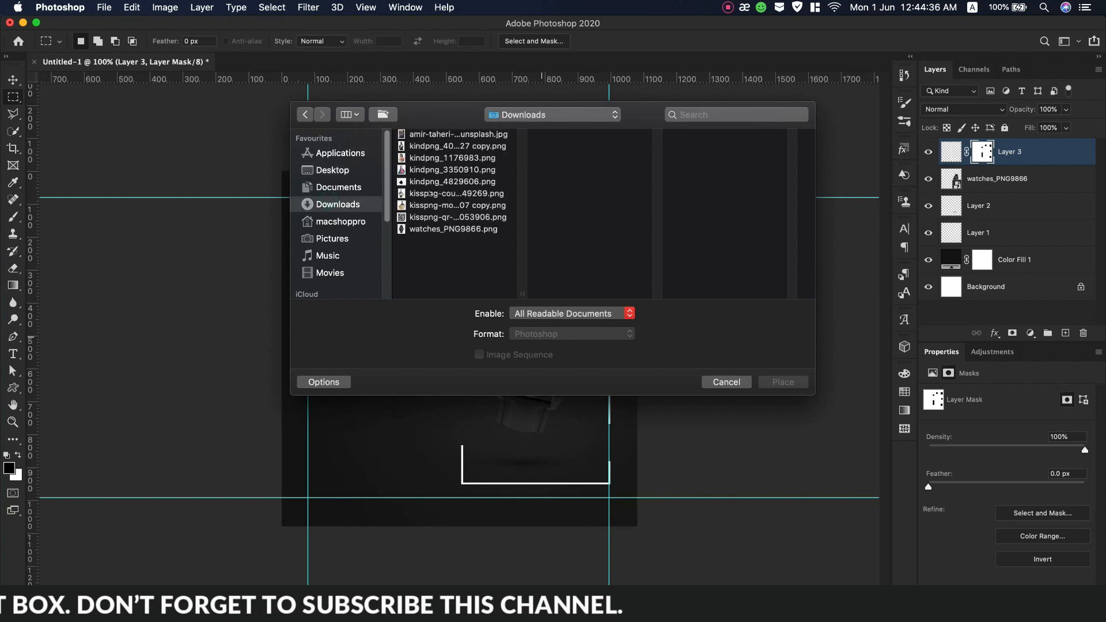
click(432, 171)
click(726, 381)
- Switch to Chrome, go to the Rolex logo PNG page on CleanPNG and start its download
key(super+Tab)
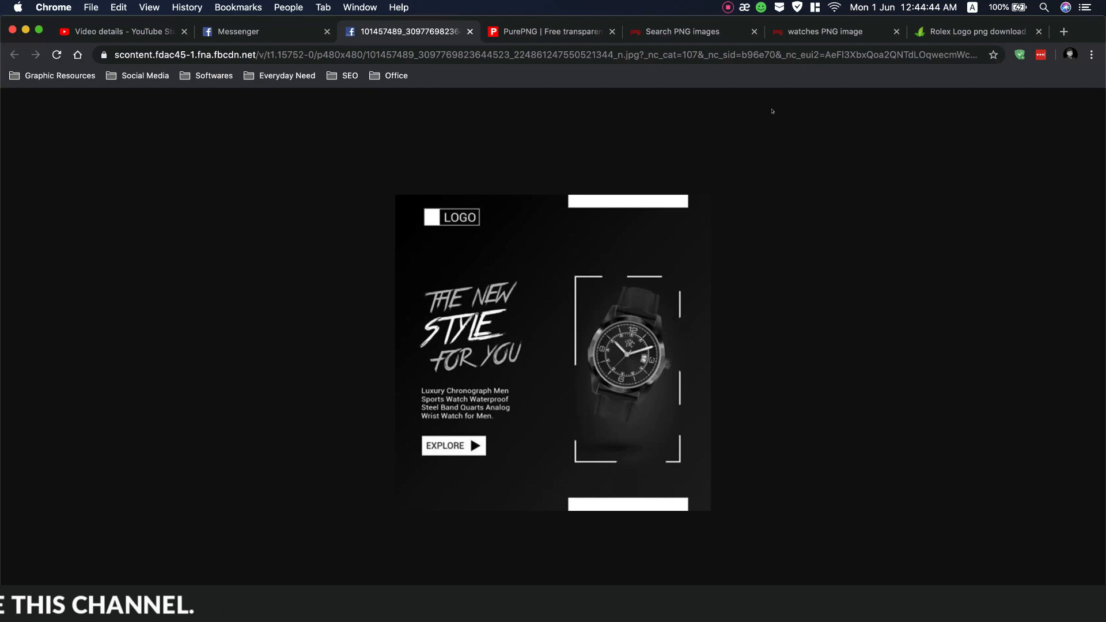
key(ctrl+Tab)
key(ctrl+Tab)
key(ctrl+Tab)
key(ctrl+Tab)
scroll(410, 370, down, 5)
click(262, 382)
scroll(507, 371, down, 1)
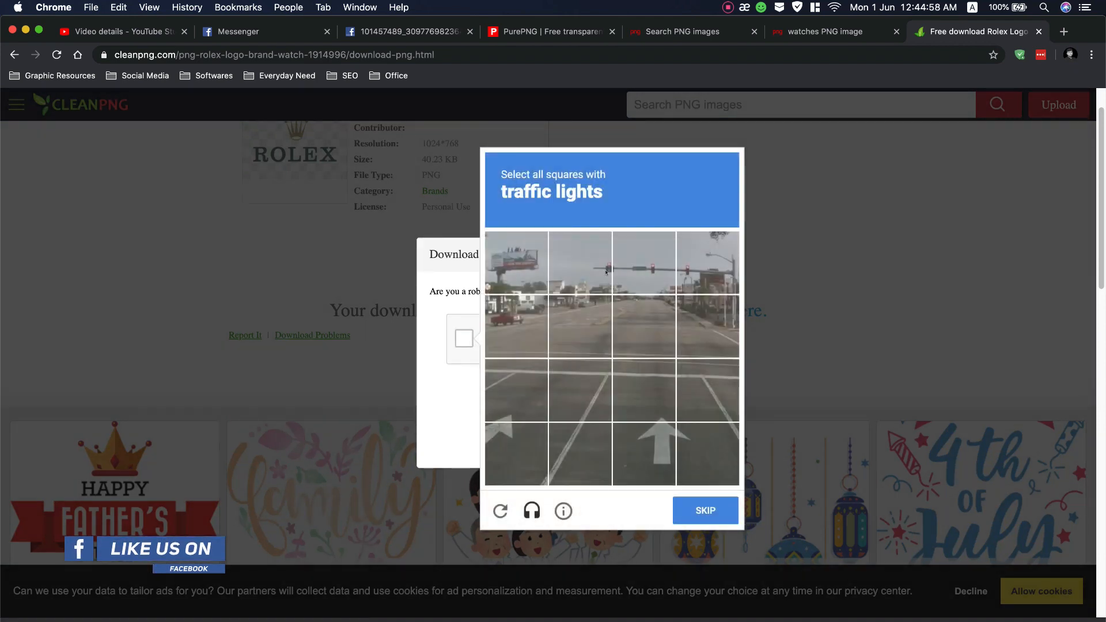
- Solve the traffic-light image challenge by marking the matching squares and verify it to release the logo download
click(606, 270)
click(643, 266)
click(707, 265)
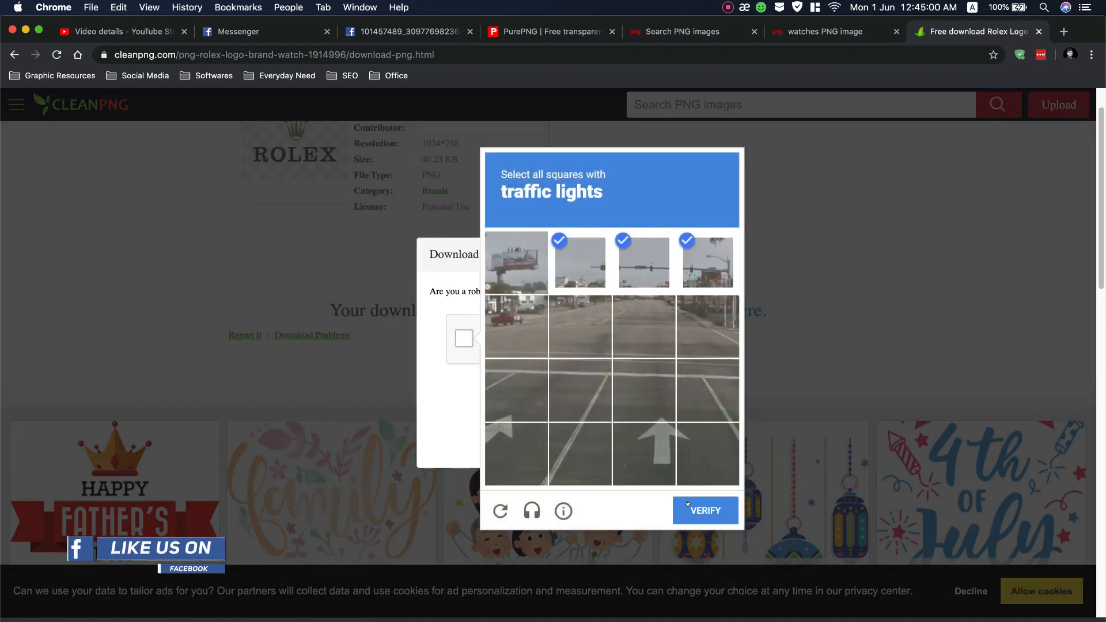
click(705, 511)
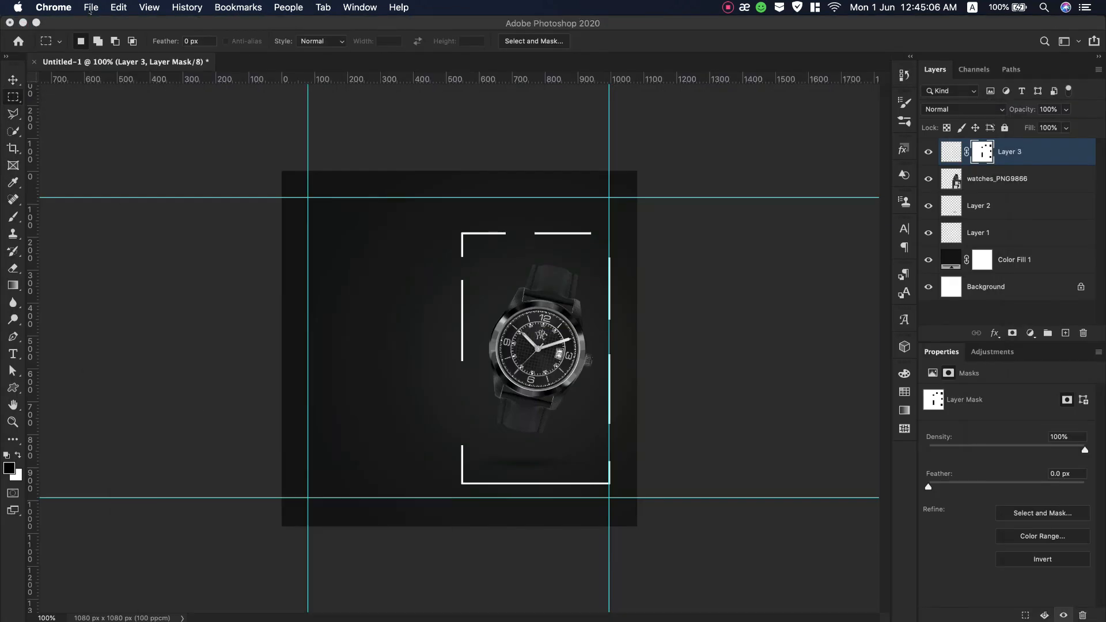
- Back in Photoshop, place the downloaded Rolex logo as embedded and scale it to about 161 × 91 px in the upper-left guide corner
click(91, 8)
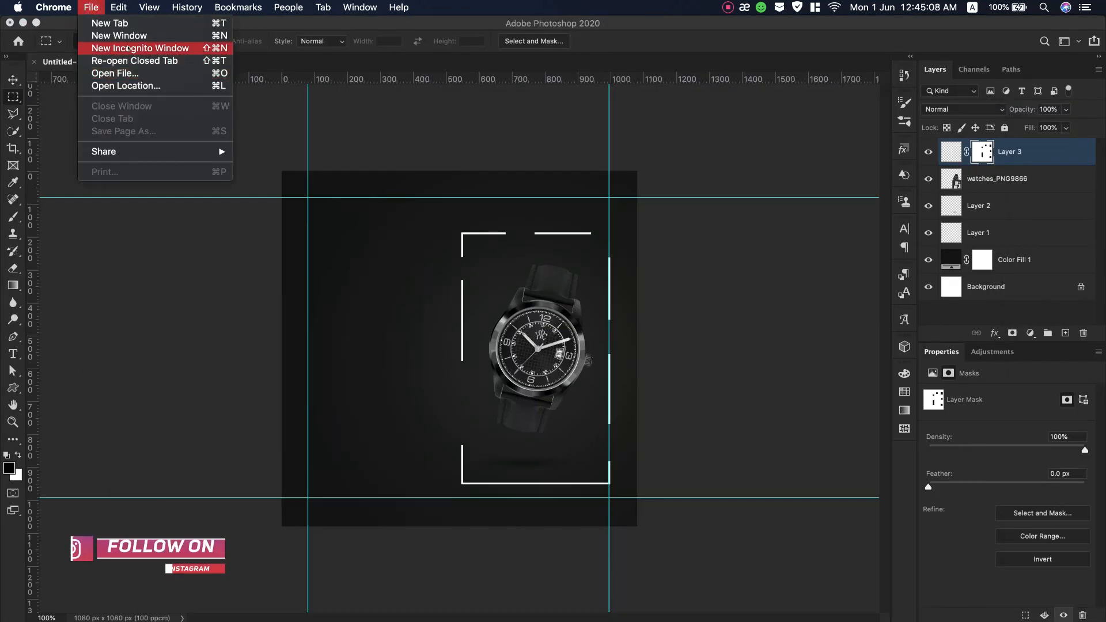
click(129, 297)
click(104, 7)
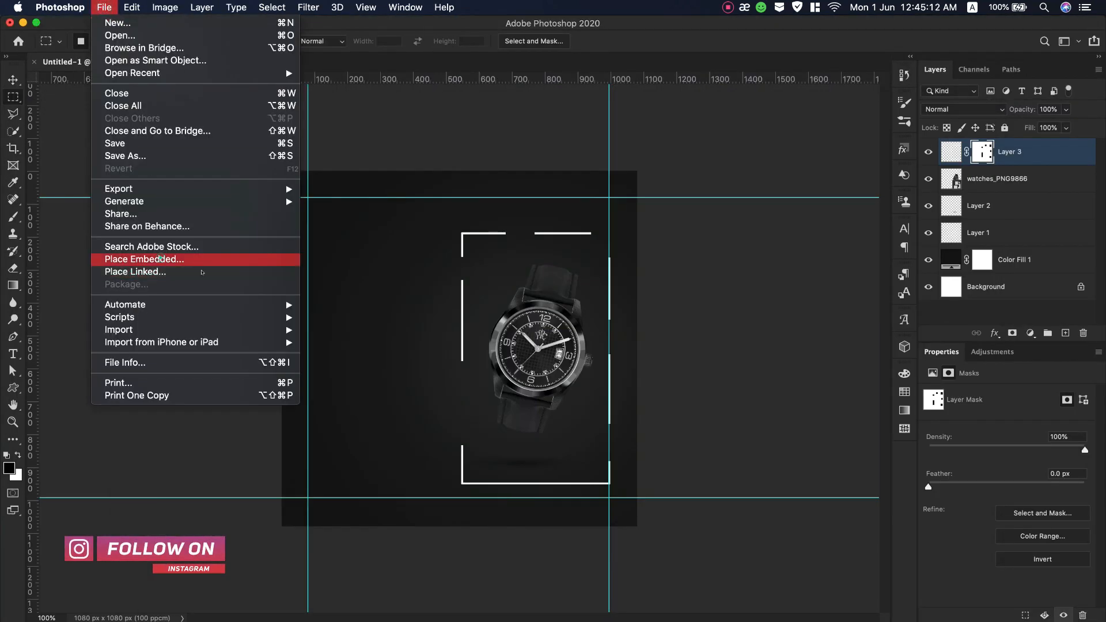
click(190, 255)
click(415, 229)
key(Return)
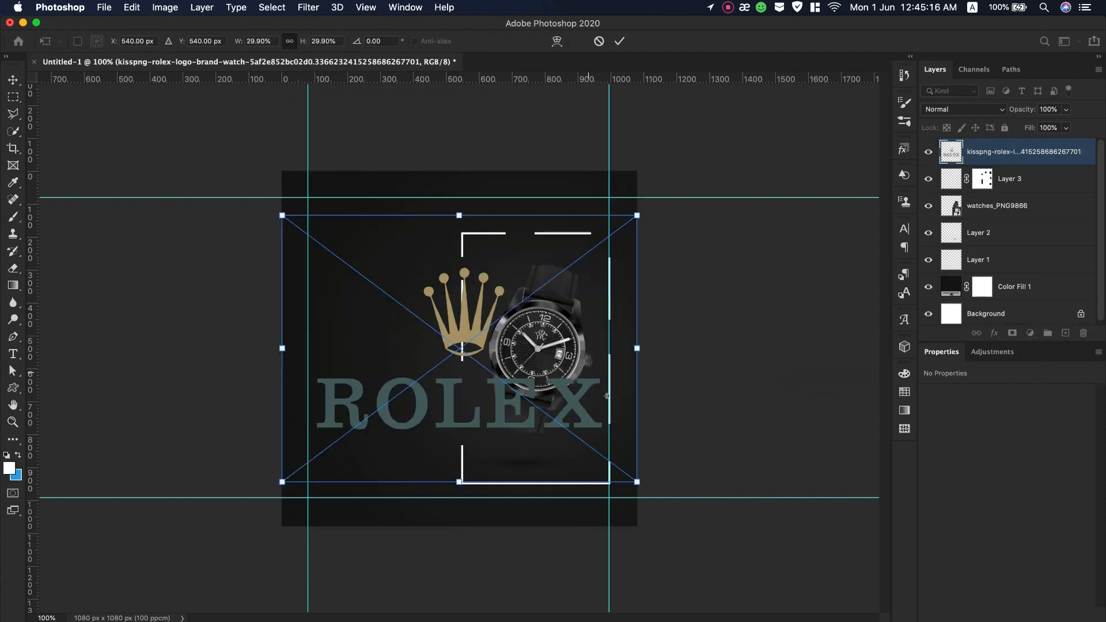
drag(635, 479, 352, 227)
key(Return)
key(m)
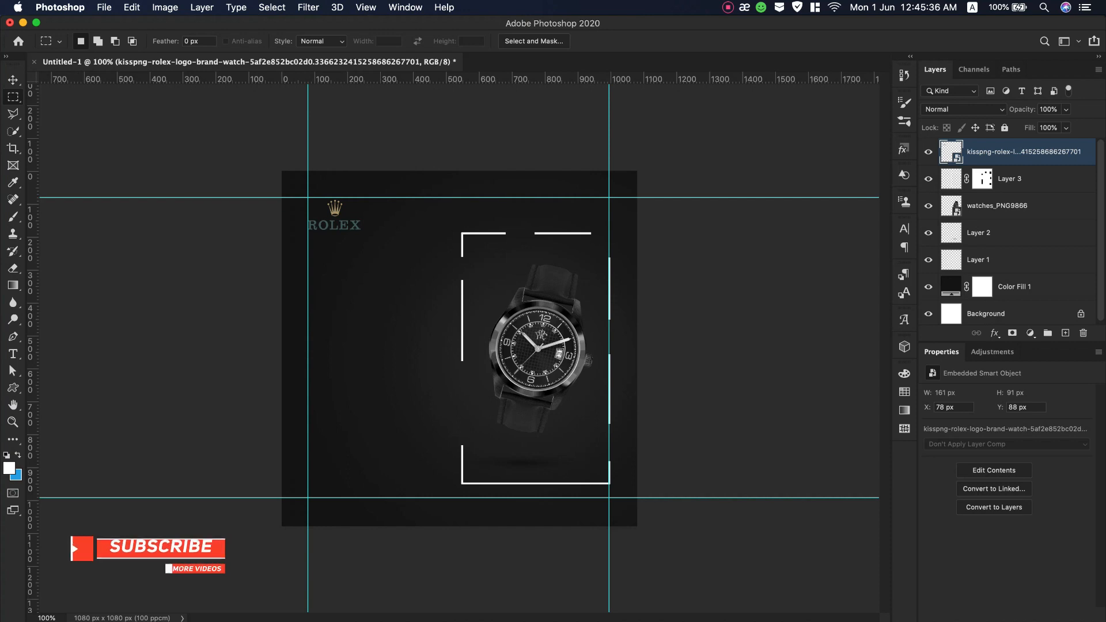
- Copy the three headline lines "The New / Style / For you" from the TextEdit note and return to Photoshop
key(super+Tab)
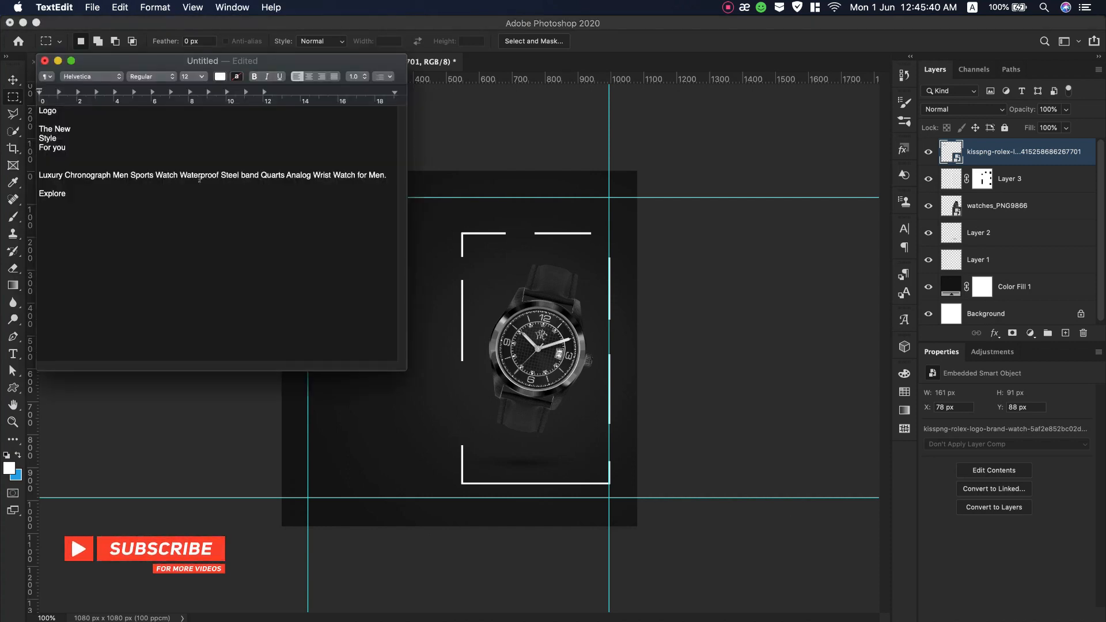
triple_click(78, 131)
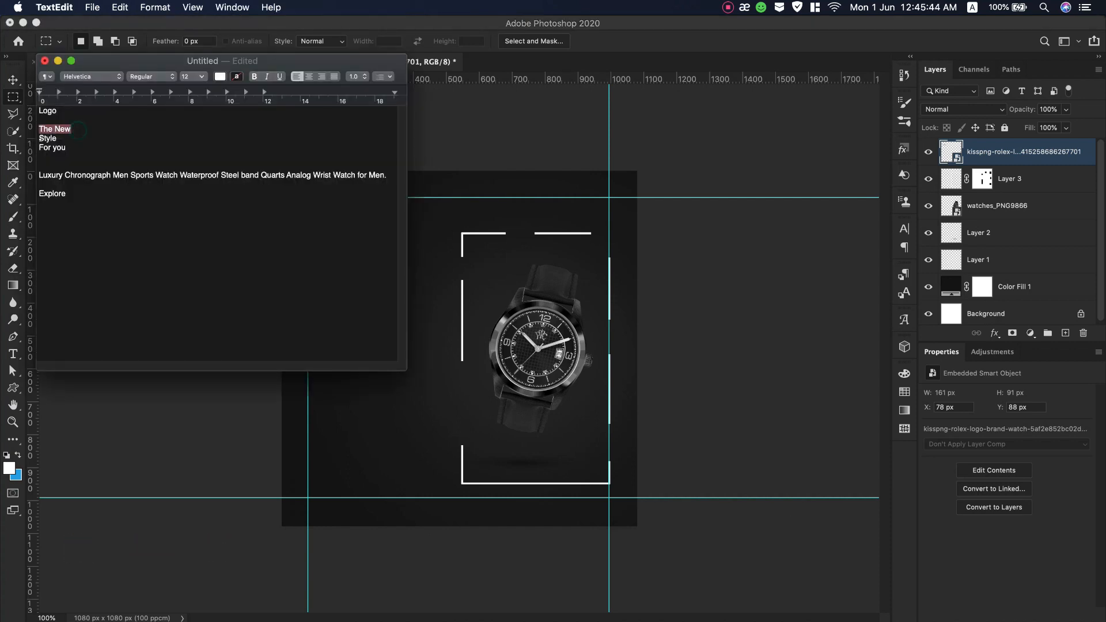
key(super+Tab)
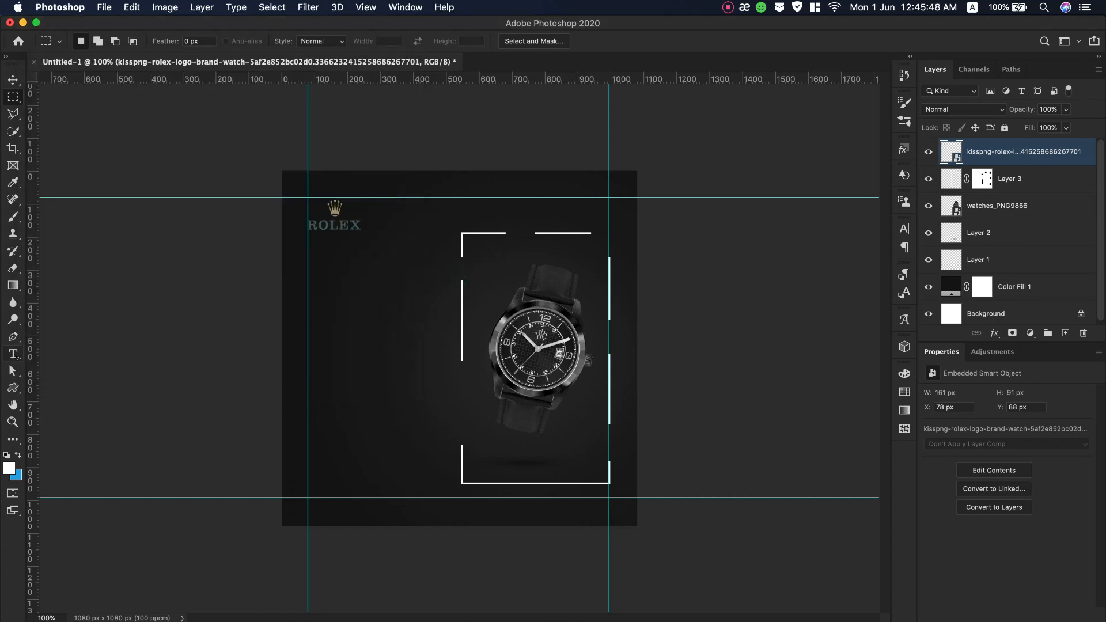
key(super+Tab)
drag(66, 149, 42, 128)
key(super+Tab)
- Add a text layer between the logo and the frame's left side containing the three-line headline "The New / Style / For you"
click(13, 354)
click(81, 348)
click(325, 347)
text(THE NEW STYLE FOR YOU)
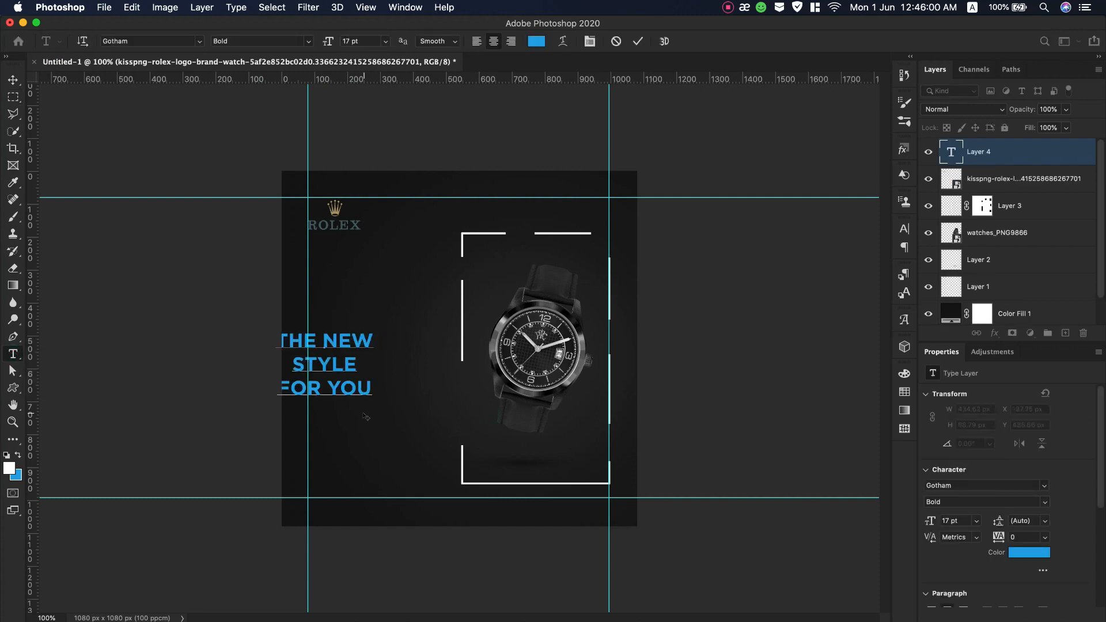
- Set the whole headline to the Mokutton font at 29 pt, choosing from the favourite fonts
key(super+a)
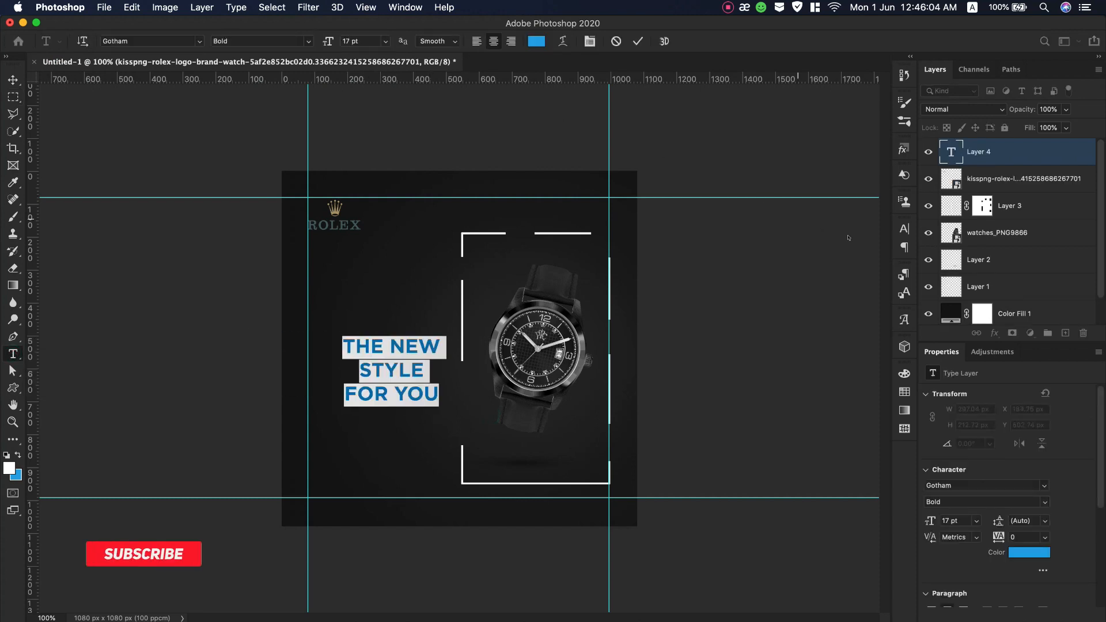
click(904, 229)
click(822, 247)
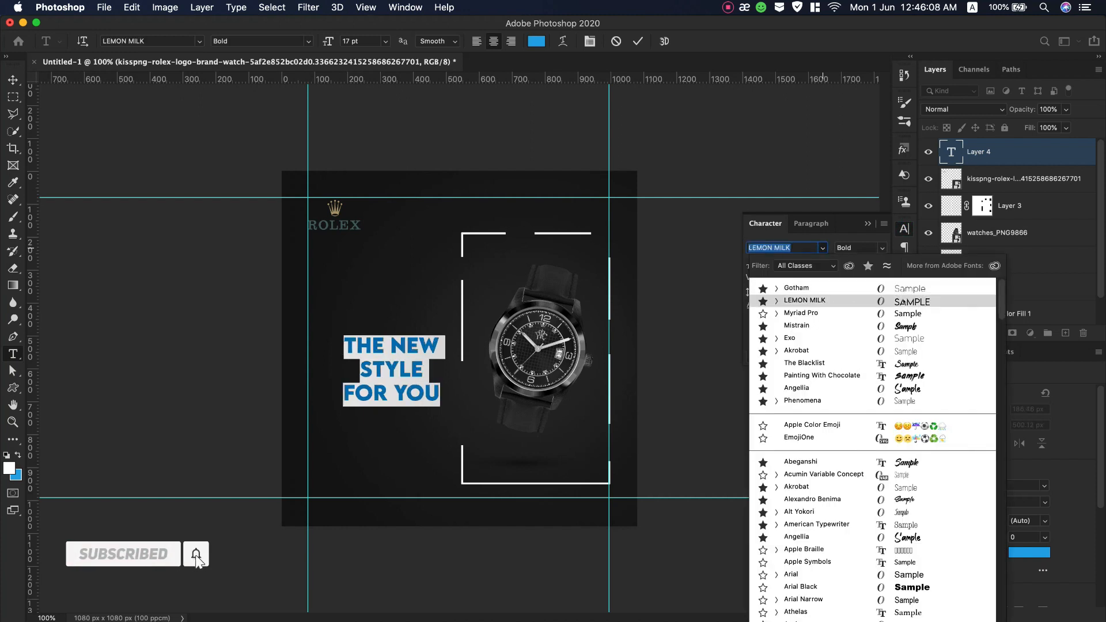
click(869, 267)
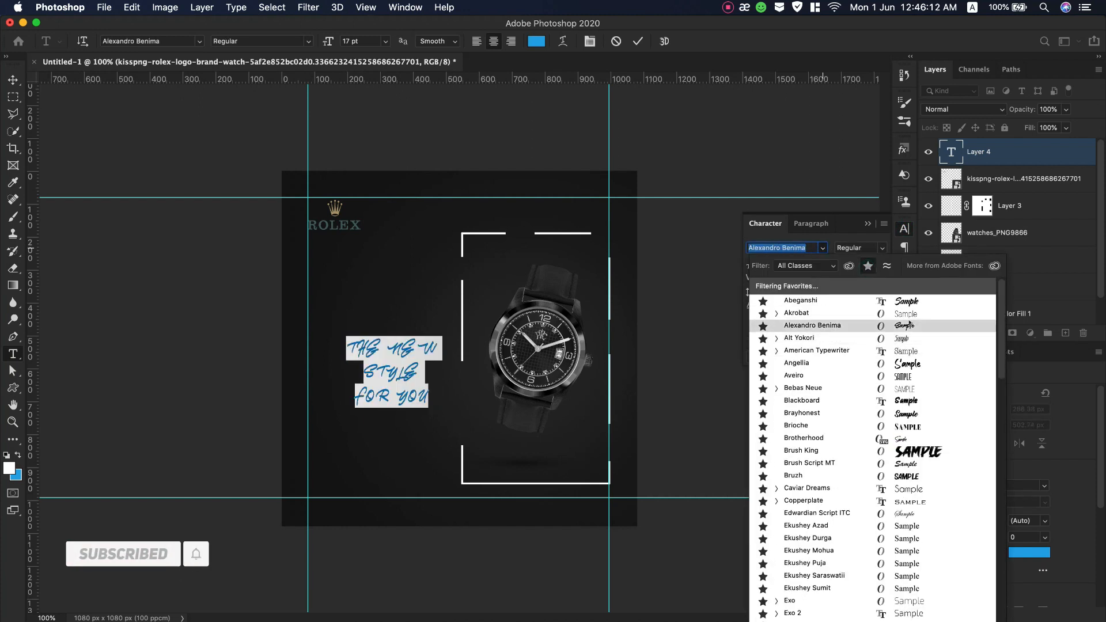
text(Gotham)
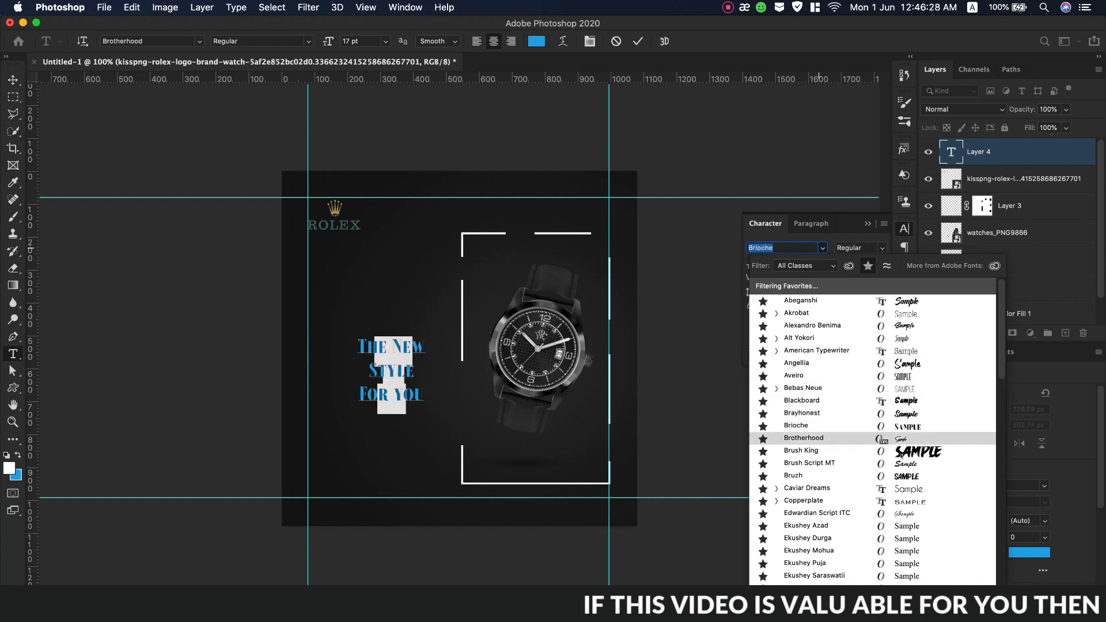
scroll(914, 469, down, 6)
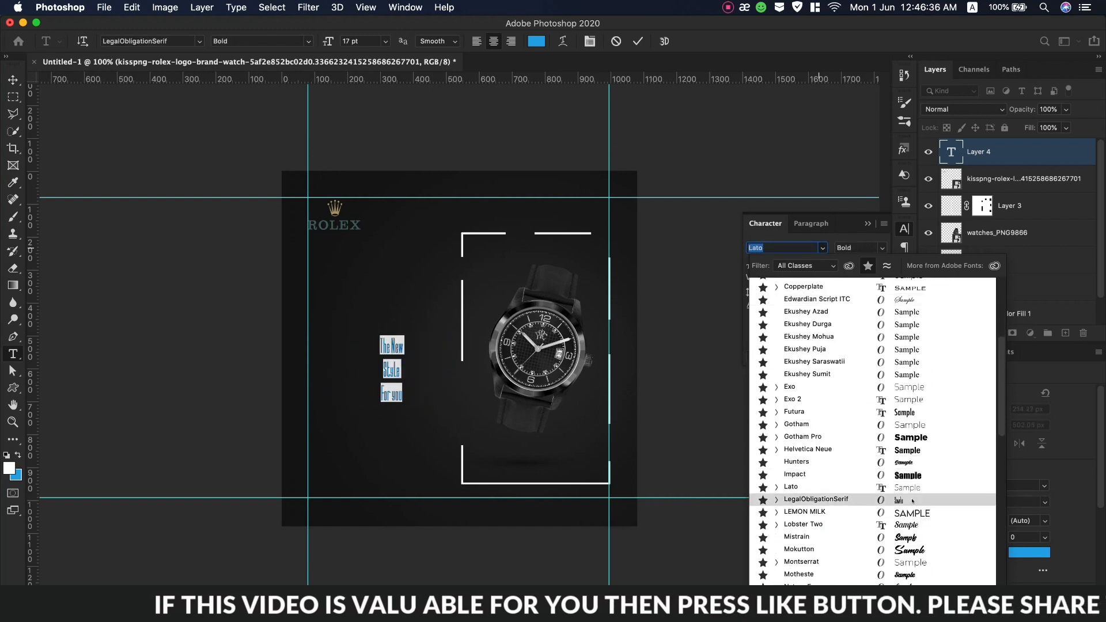
scroll(916, 495, down, 4)
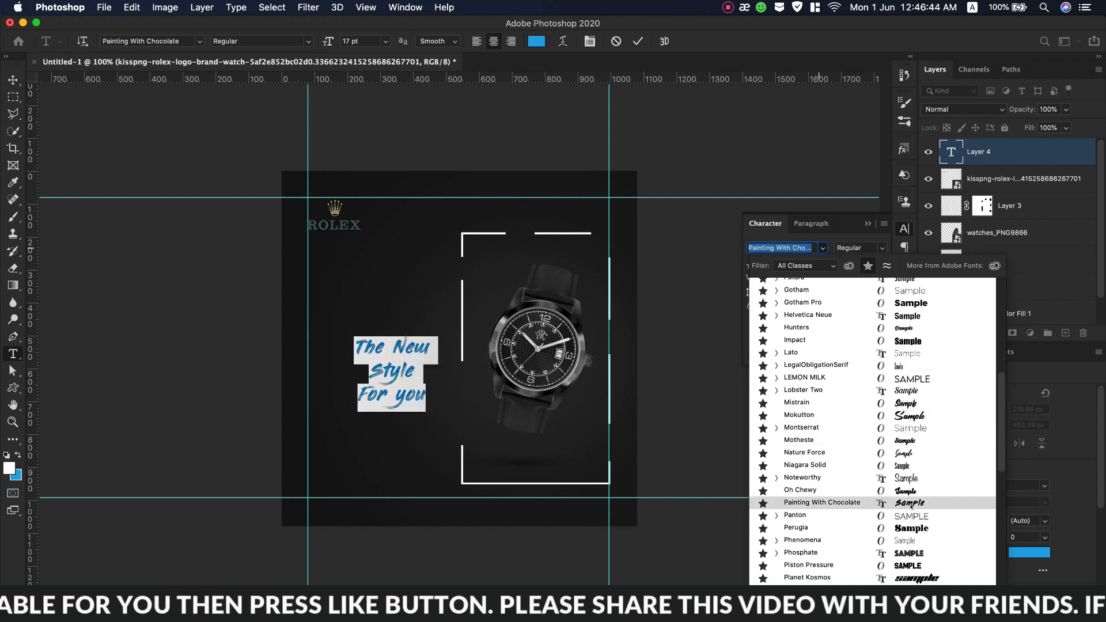
click(918, 416)
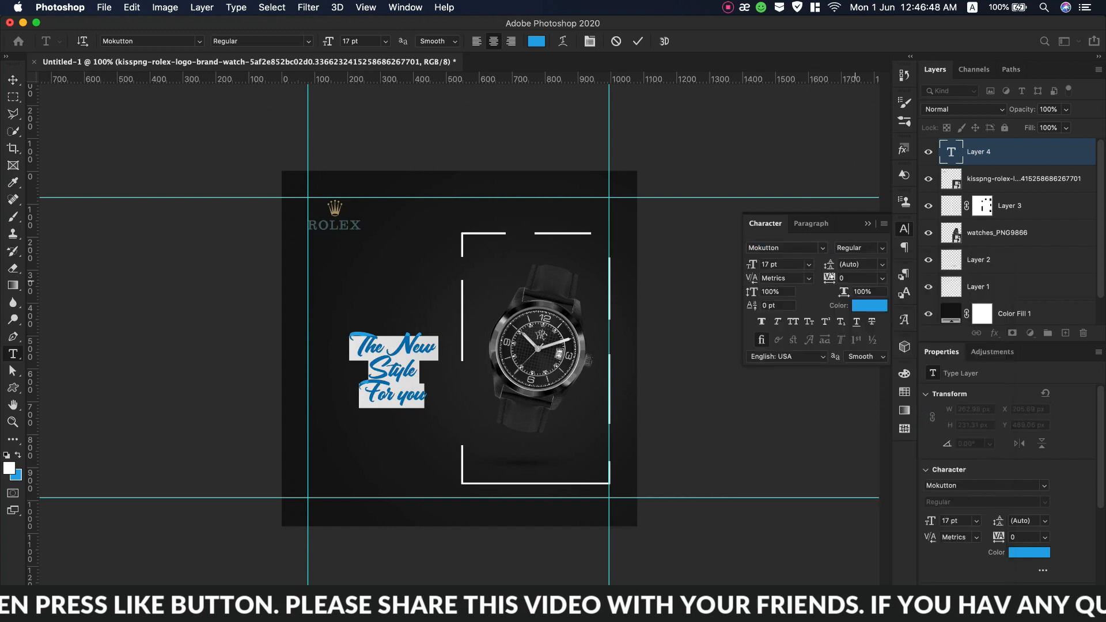
drag(750, 266, 757, 266)
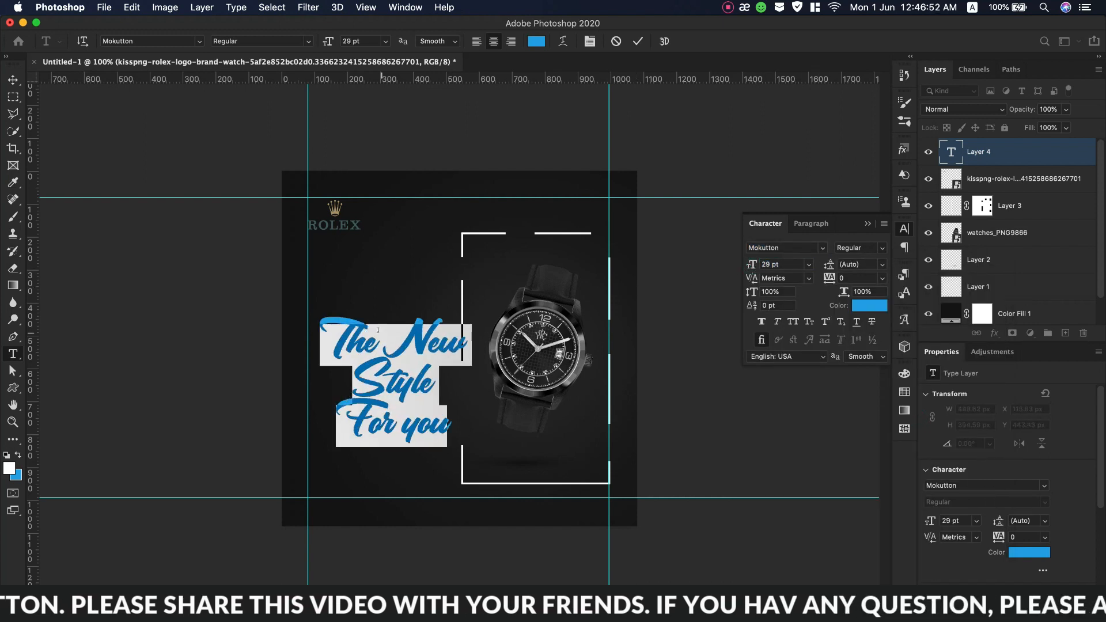
click(378, 330)
- Scale the headline down to about 18.47 pt and rotate it -15° beside the left guide
click(13, 80)
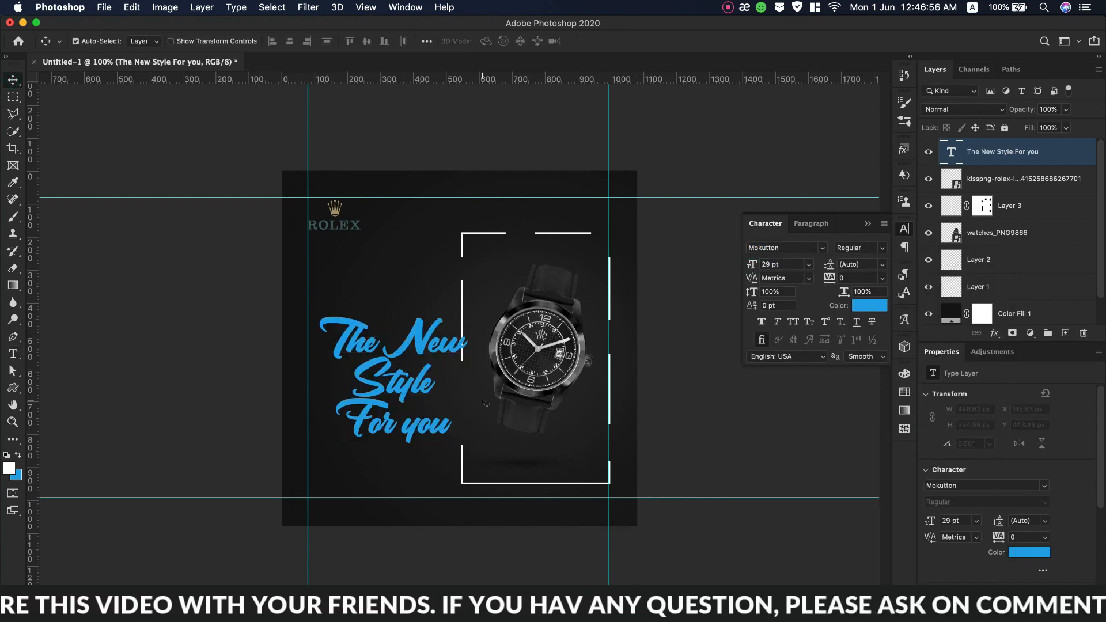
key(super+t)
drag(481, 450, 418, 389)
key(Return)
- Enlarge the word "Style" in the headline to 43.47 pt and colour it white
double_click(357, 346)
click(392, 367)
drag(393, 367, 295, 357)
drag(324, 42, 339, 43)
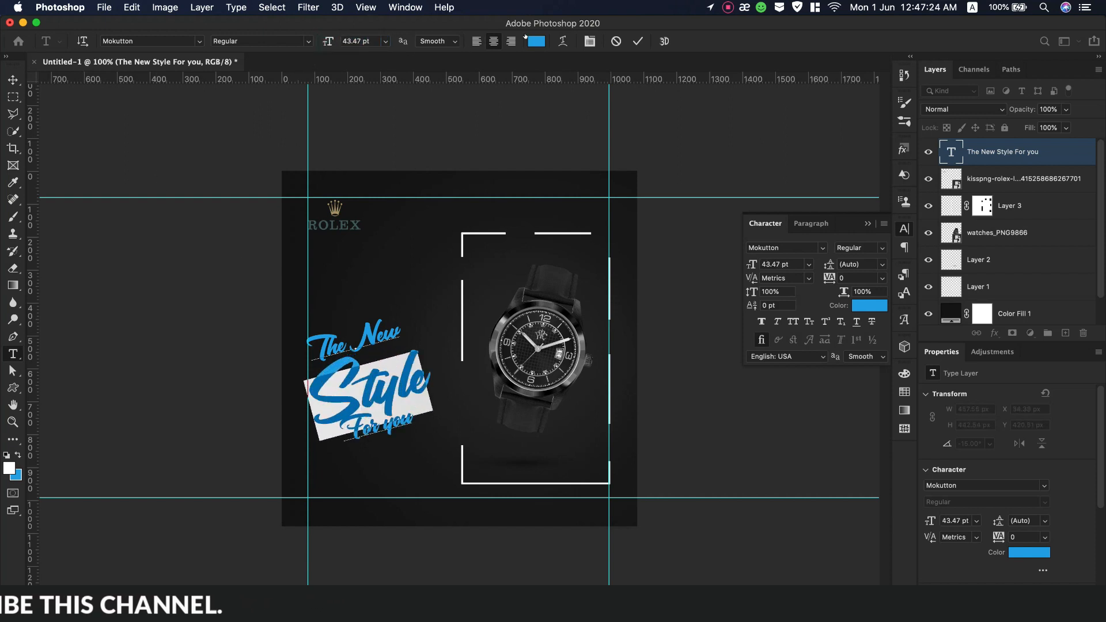
click(536, 41)
click(737, 216)
key(Return)
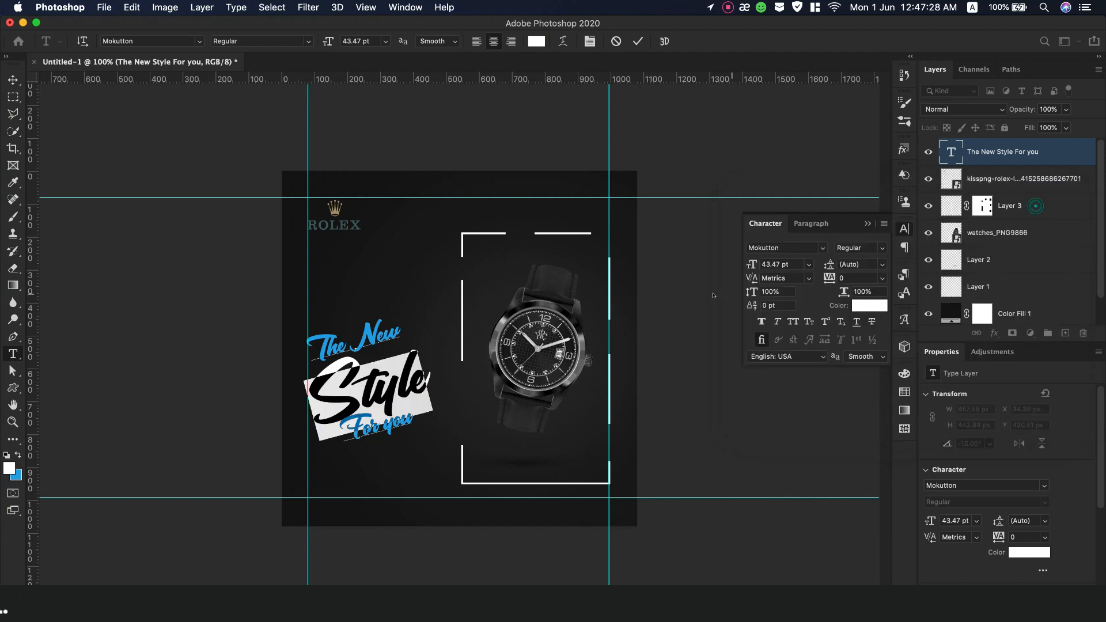
- Set the leading of "Style" to 57.36 pt and of "For you" to 37.39 pt
drag(829, 265, 833, 265)
click(379, 418)
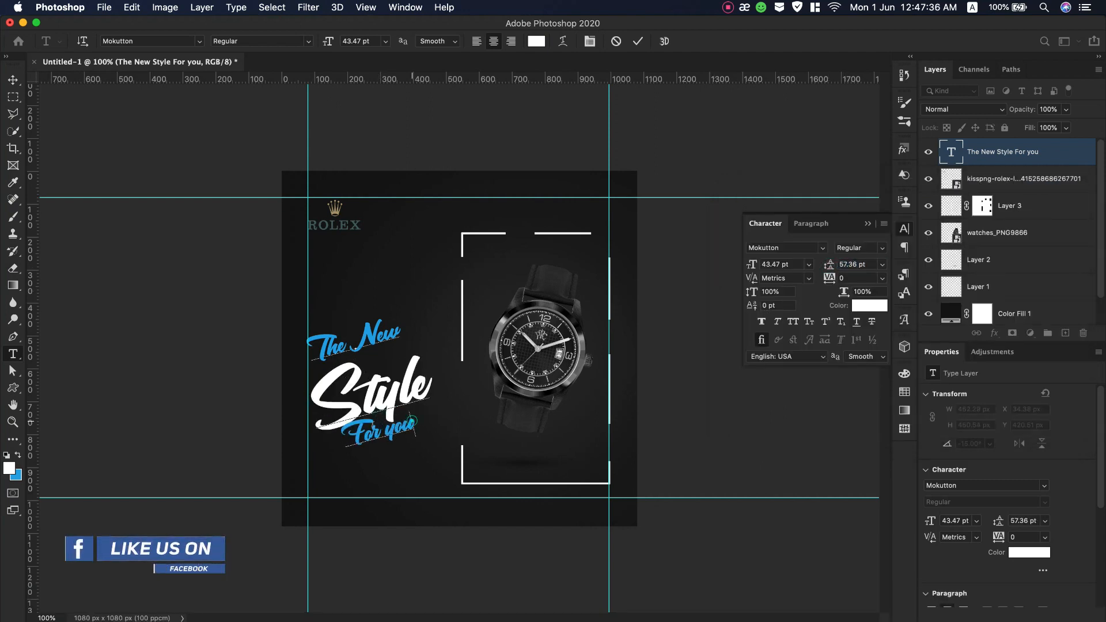
triple_click(398, 413)
drag(829, 265, 835, 264)
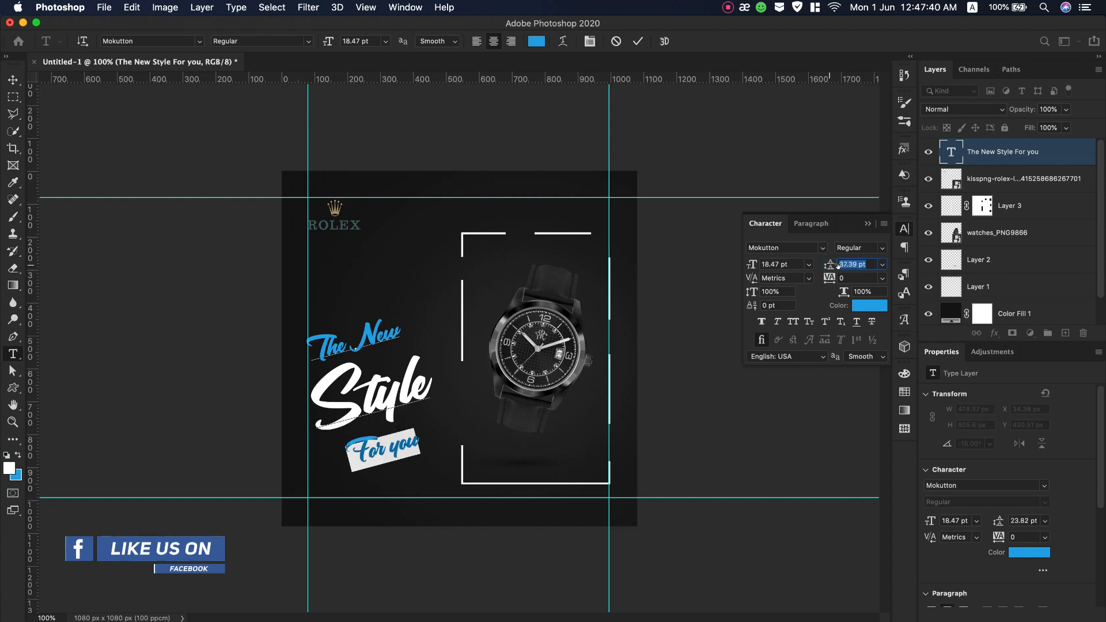
- Select all the headline text and set its leading to 52 pt
key(super+a)
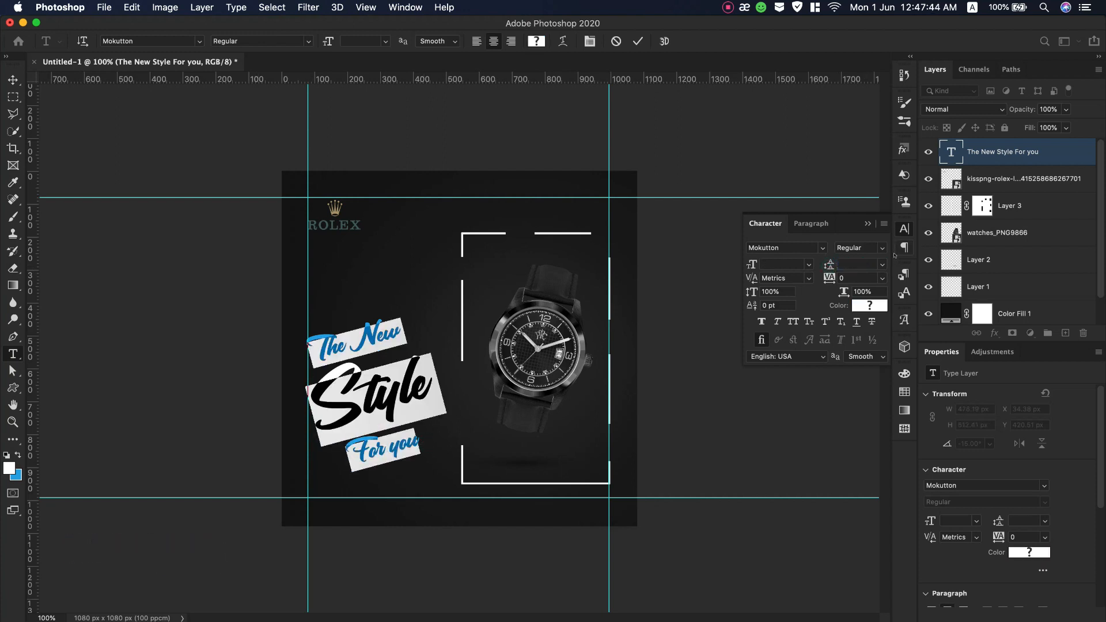
click(883, 264)
click(860, 351)
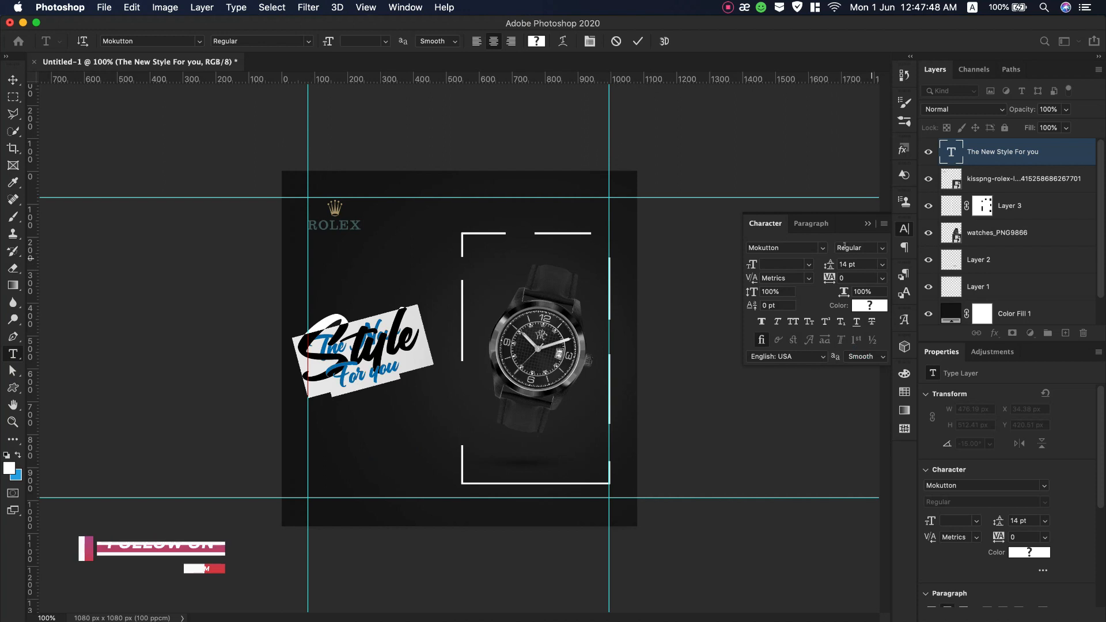
drag(830, 263, 851, 262)
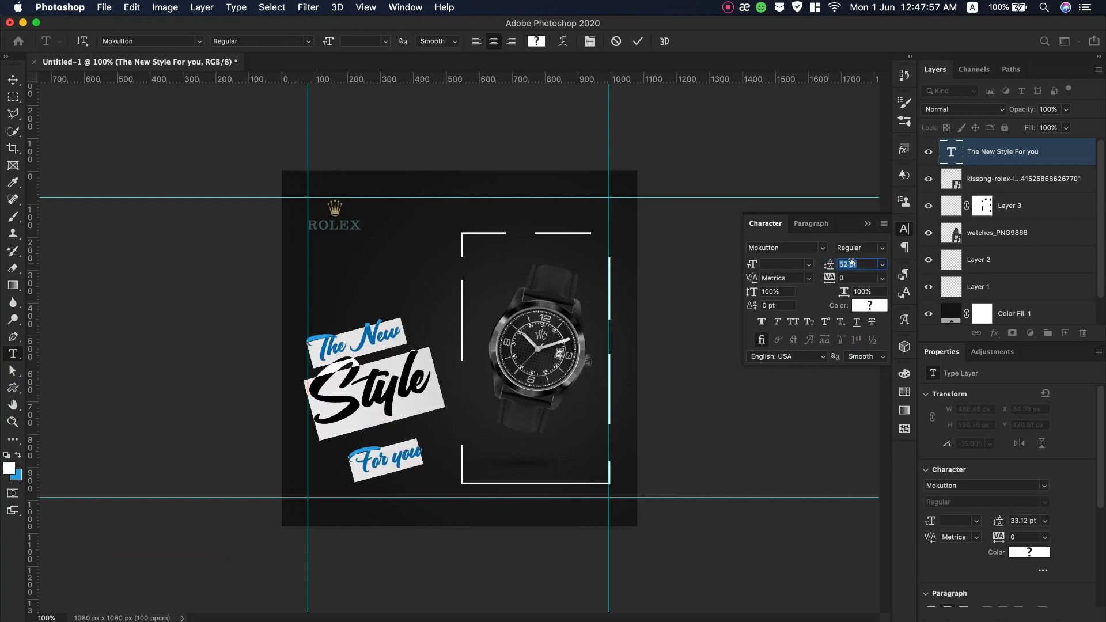
- Fine-tune the leading of the "Style" line and set the leading of "For you" to 28 pt
click(353, 409)
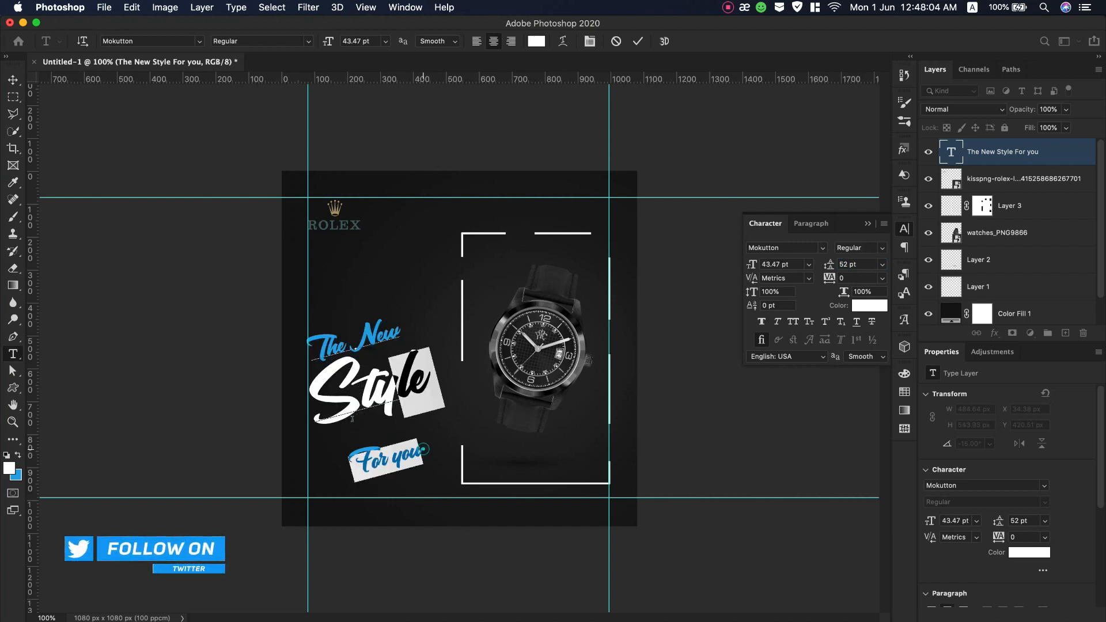
drag(352, 419, 308, 383)
drag(827, 266, 830, 266)
click(381, 469)
mouse_move(425, 450)
mouse_down()
mouse_move(347, 452)
mouse_move(428, 458)
mouse_up()
drag(822, 264, 808, 263)
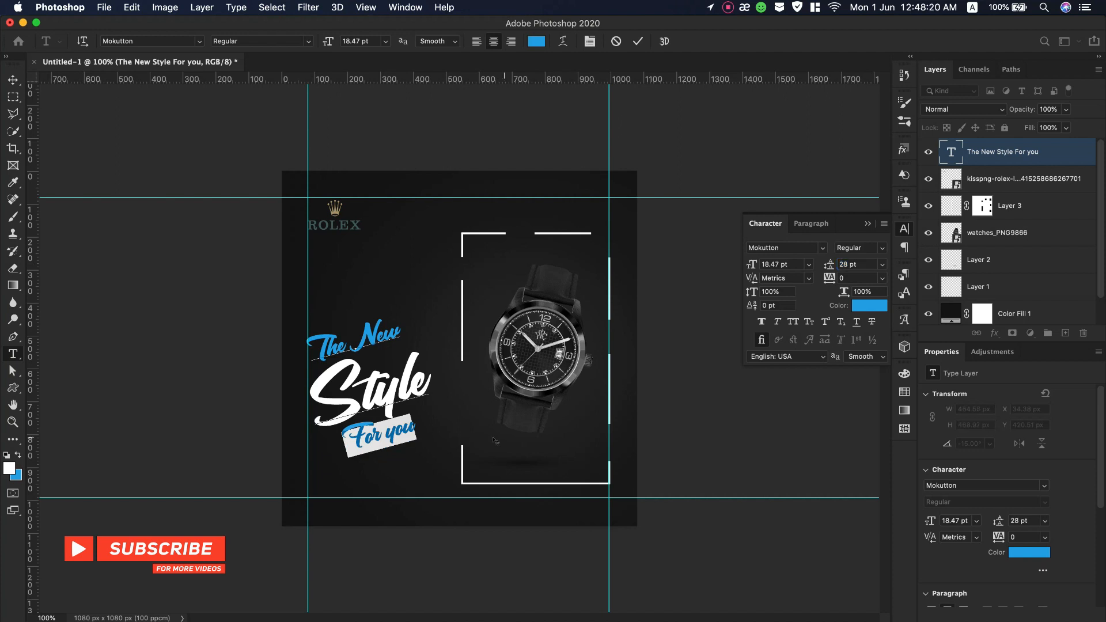
- Move the headline up and skew it, with a rotation of about -10.73° and a horizontal skew of about -10.32°
click(14, 80)
drag(389, 390, 392, 350)
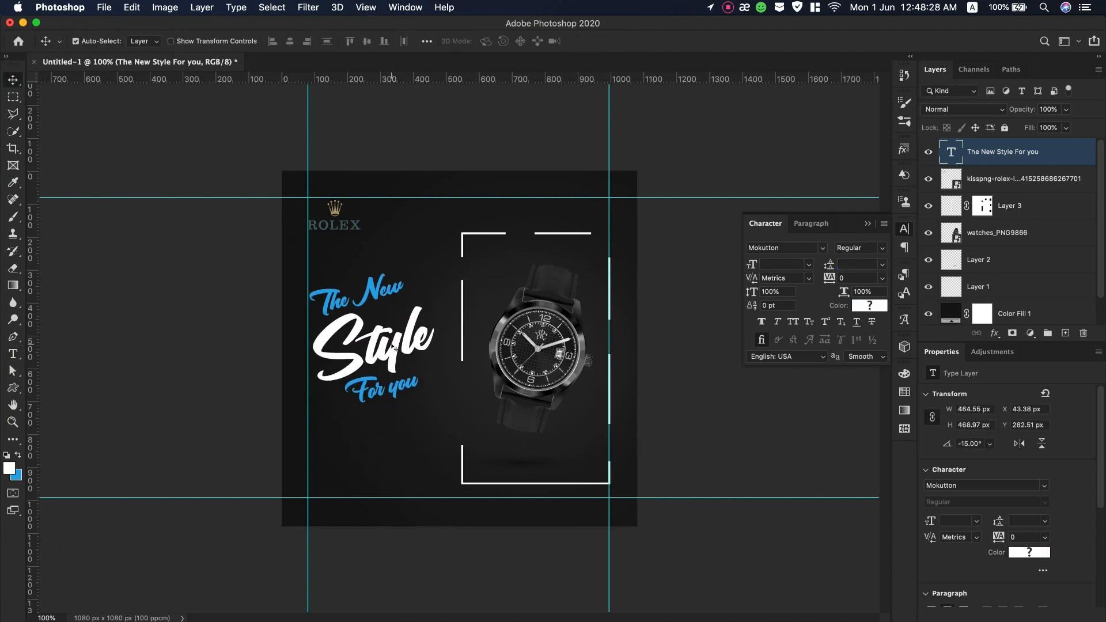
key(ctrl+t)
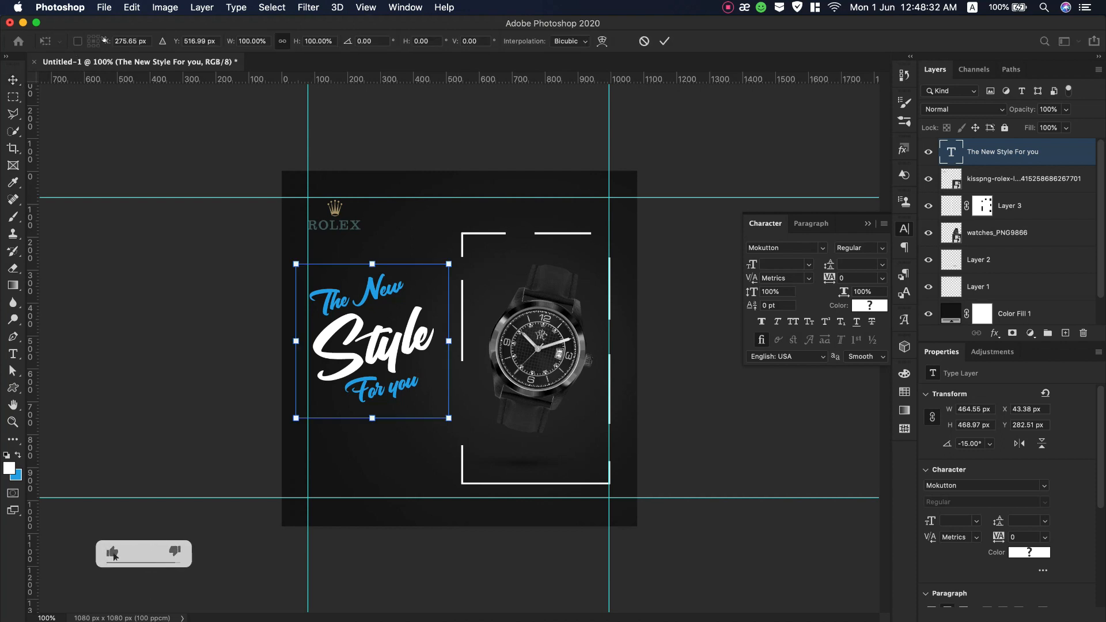
click(132, 6)
mouse_move(230, 312)
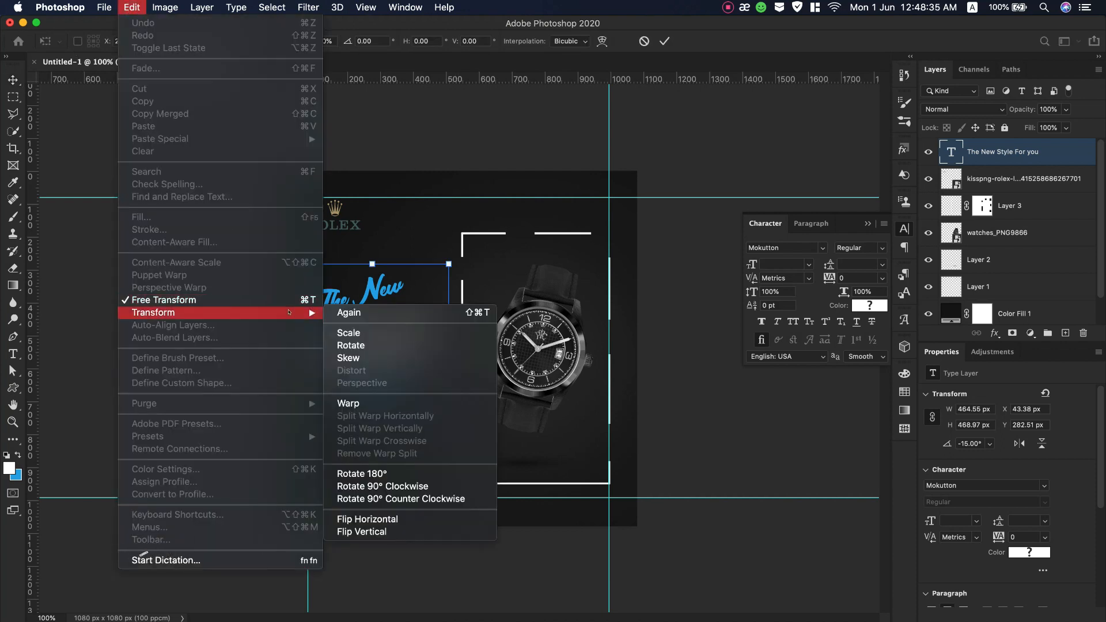
click(378, 357)
drag(373, 420, 390, 419)
drag(372, 264, 367, 265)
drag(465, 418, 459, 417)
drag(445, 263, 448, 233)
drag(400, 295, 400, 316)
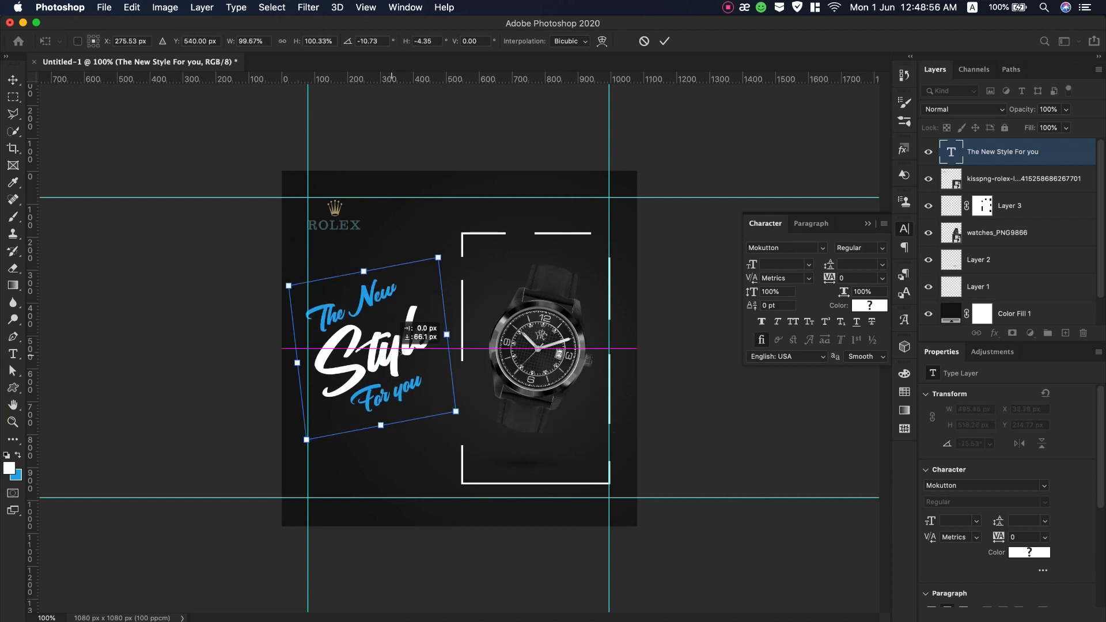
mouse_move(452, 257)
mouse_down()
mouse_move(451, 242)
mouse_move(454, 254)
mouse_up()
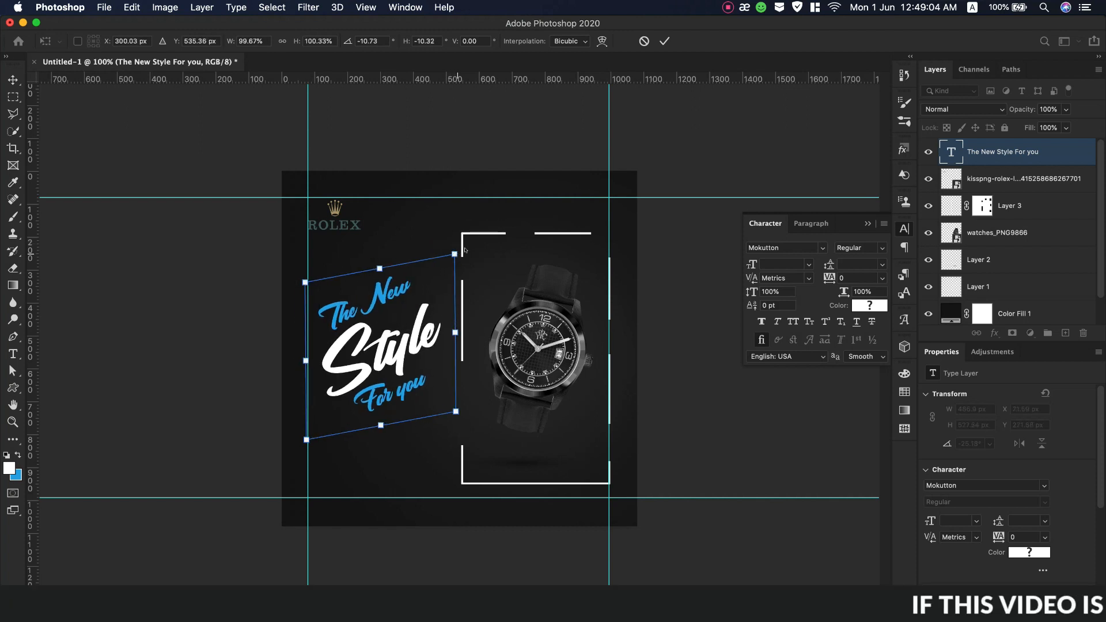
click(665, 41)
- Scale the headline up to about 112.36% and shift its lettering back to the left guide
key(super+t)
drag(464, 242, 474, 238)
drag(411, 357, 397, 355)
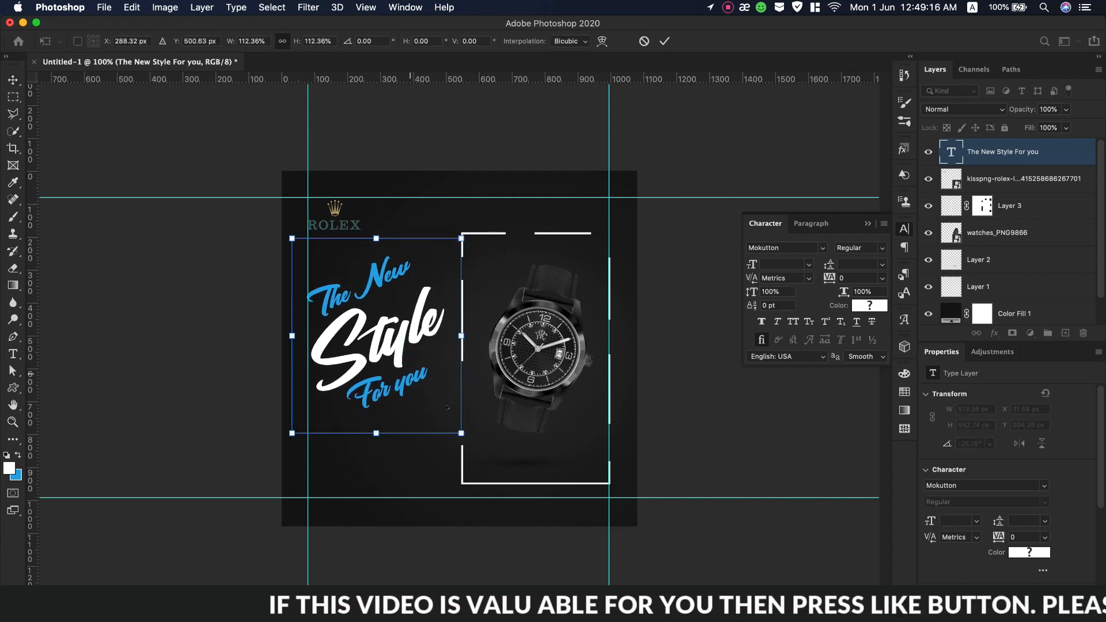
click(665, 42)
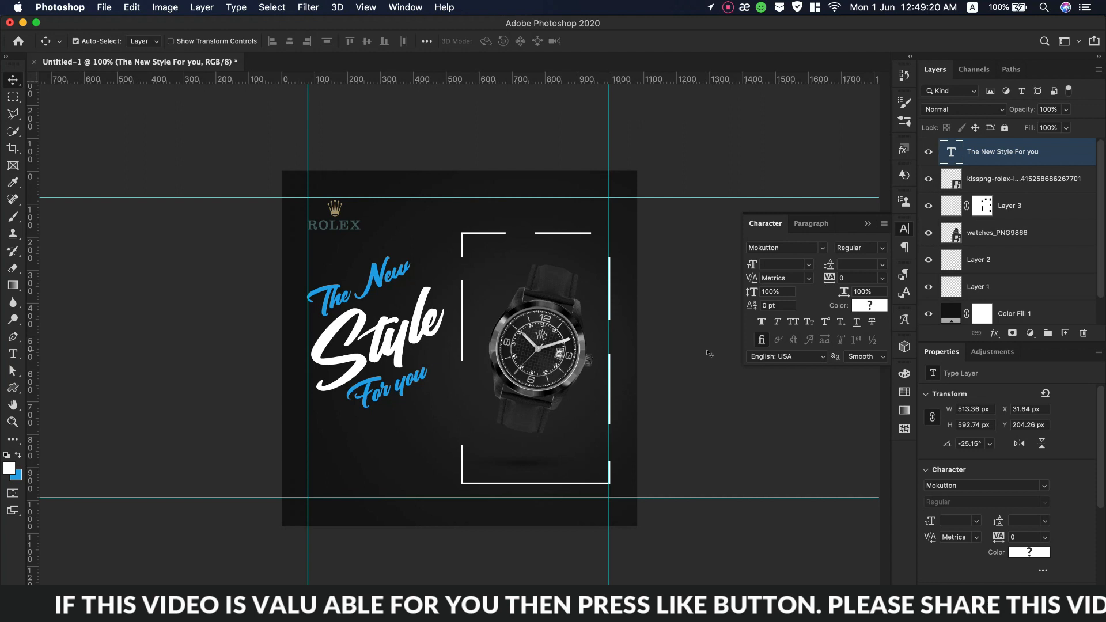
- Scale the headline down to about 86.46% and position it just below the Rolex logo
drag(399, 344, 400, 324)
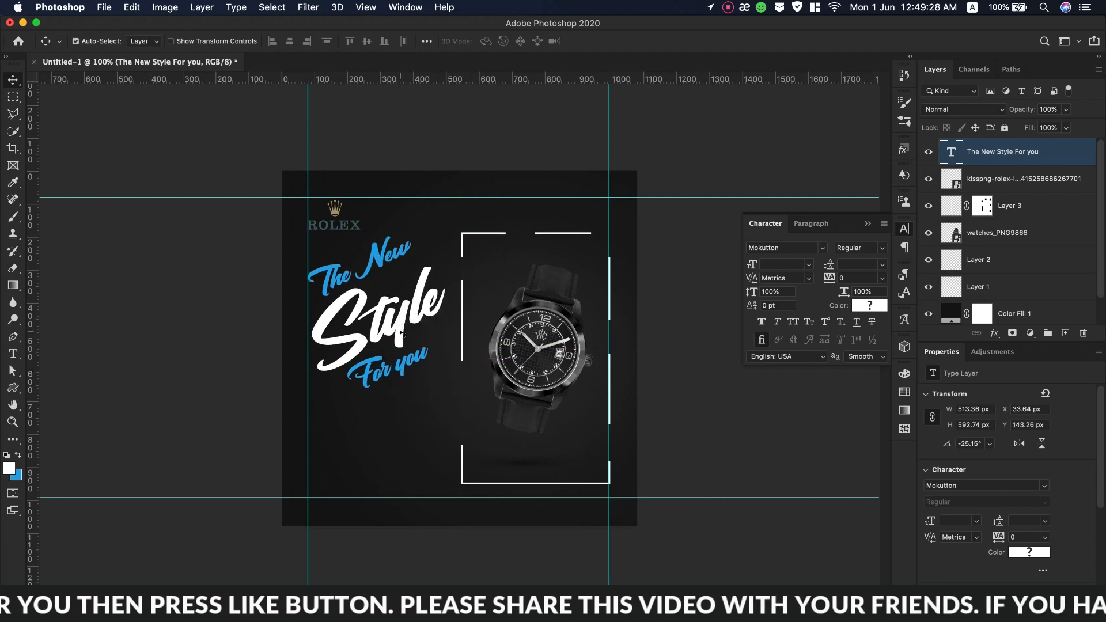
key(super+t)
drag(461, 412, 439, 386)
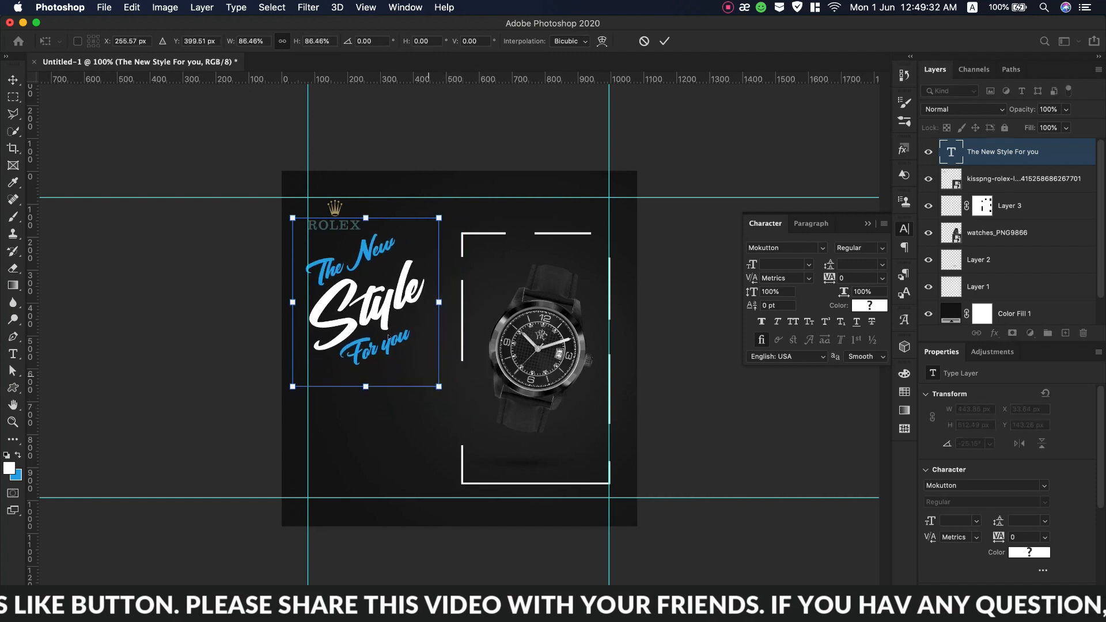
drag(377, 294, 379, 317)
click(666, 41)
- Copy the watch description from the other app and paste it into a text box about 377 × 104 px below the headline
click(812, 223)
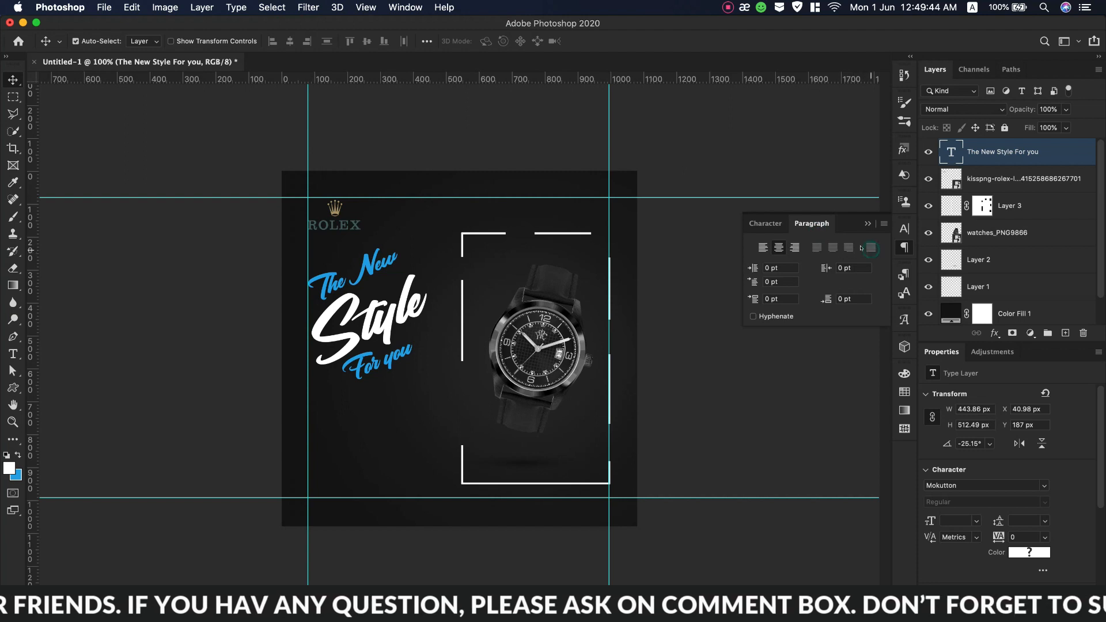
click(13, 353)
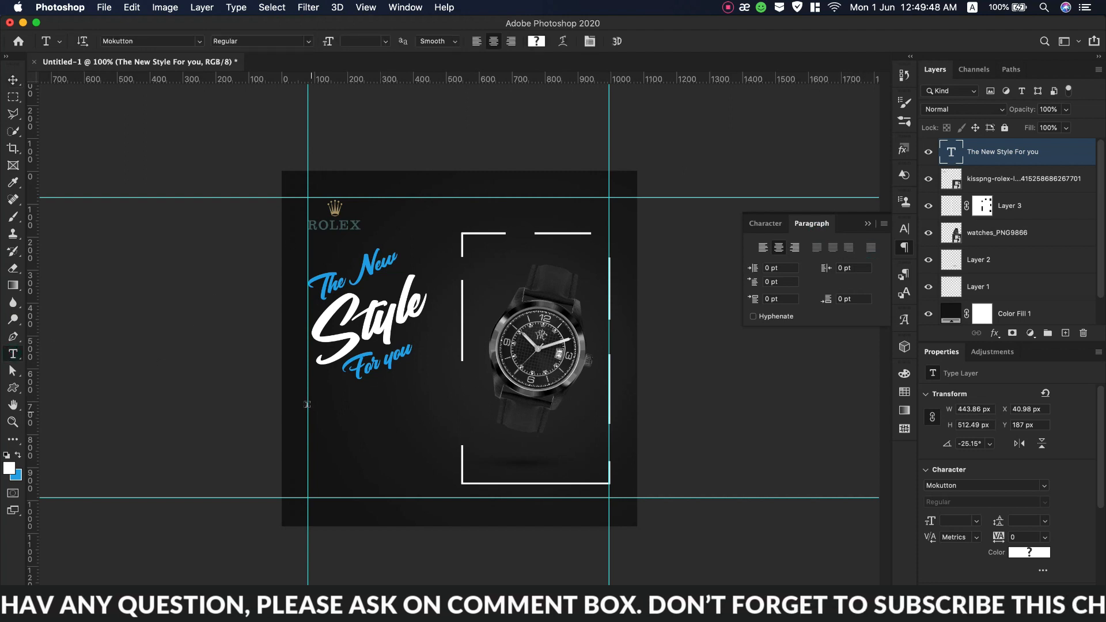
key(super+Tab)
drag(387, 176, 37, 175)
right_click(73, 173)
click(108, 233)
click(697, 46)
drag(304, 398, 432, 432)
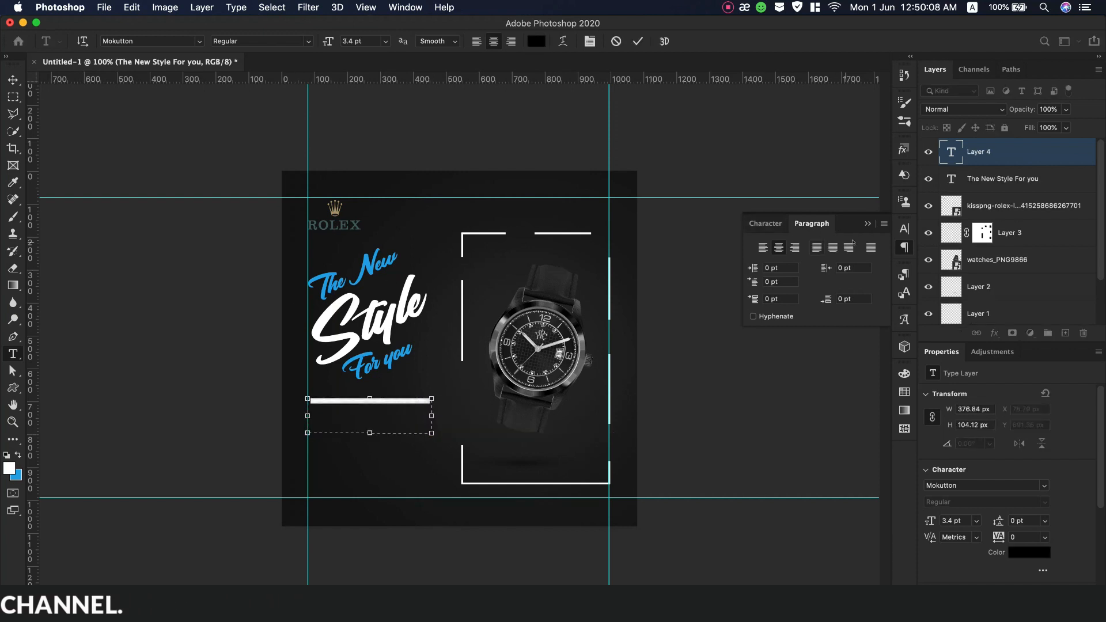
- Set the font of the description text to Lato
click(764, 223)
click(822, 248)
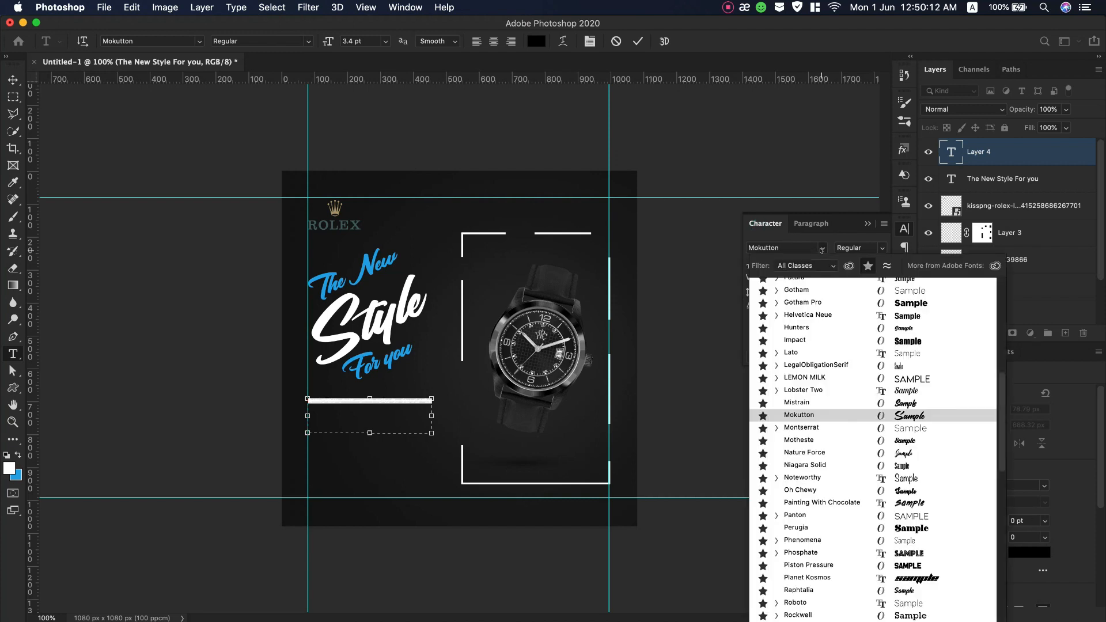
click(662, 228)
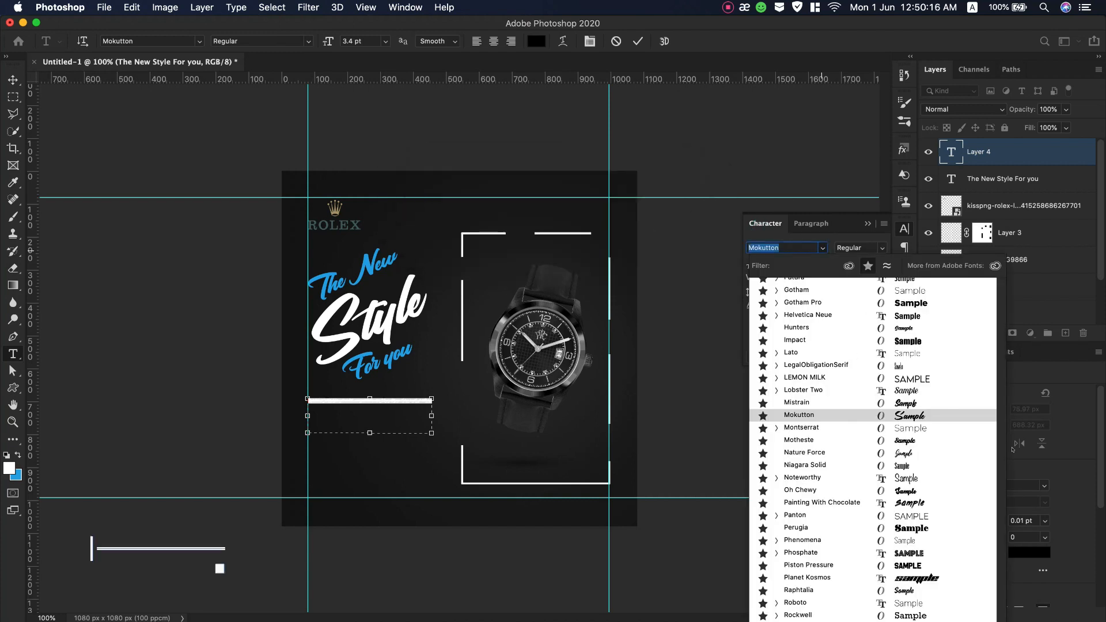
click(838, 301)
scroll(889, 366, up, 10)
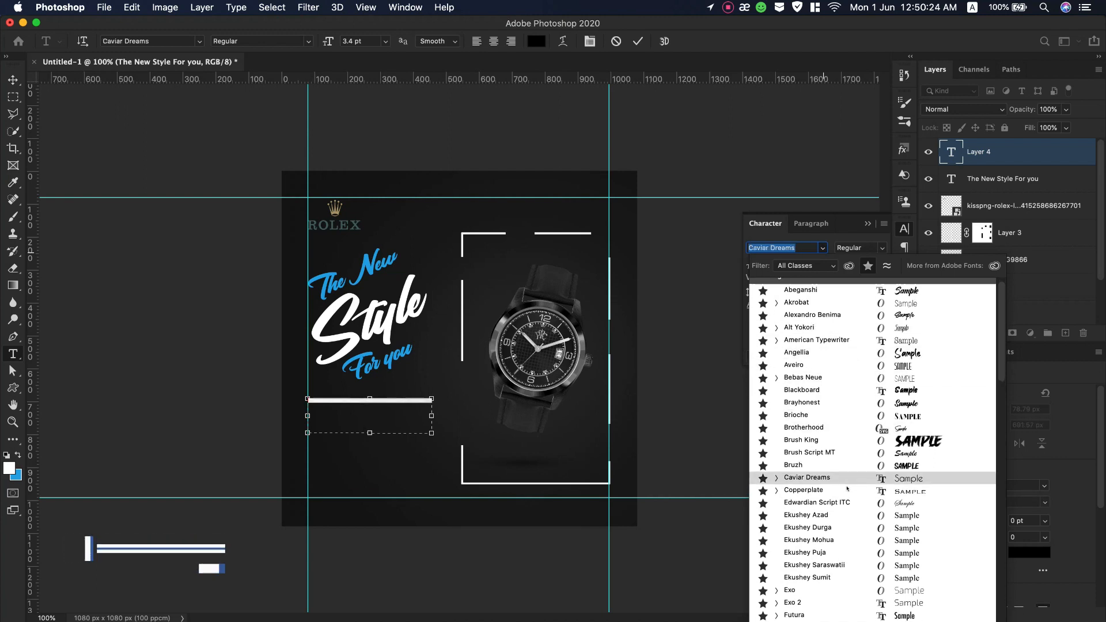
scroll(846, 488, down, 3)
scroll(846, 488, down, 3)
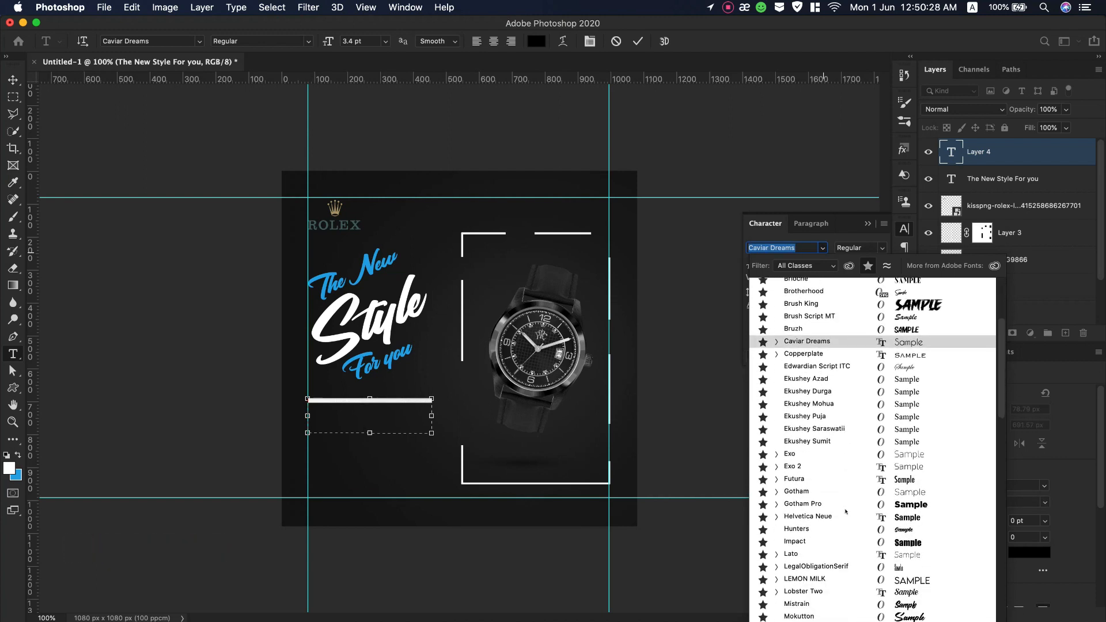
click(847, 554)
- Colour the description text white and enlarge it to 32.4 pt
click(536, 41)
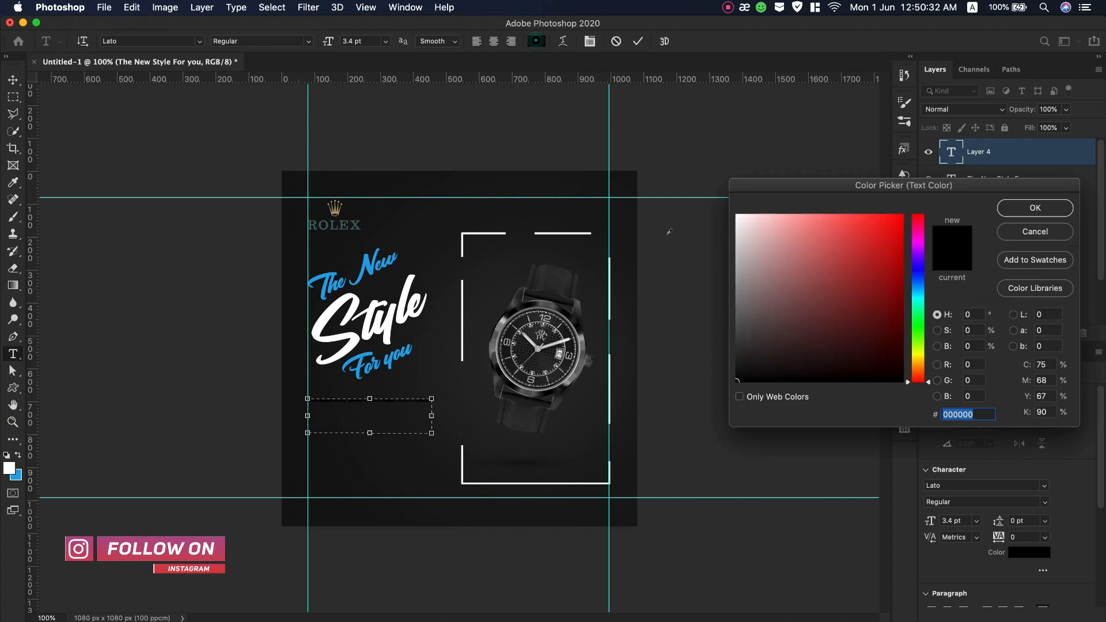
drag(824, 274, 734, 180)
click(1052, 209)
drag(323, 41, 333, 42)
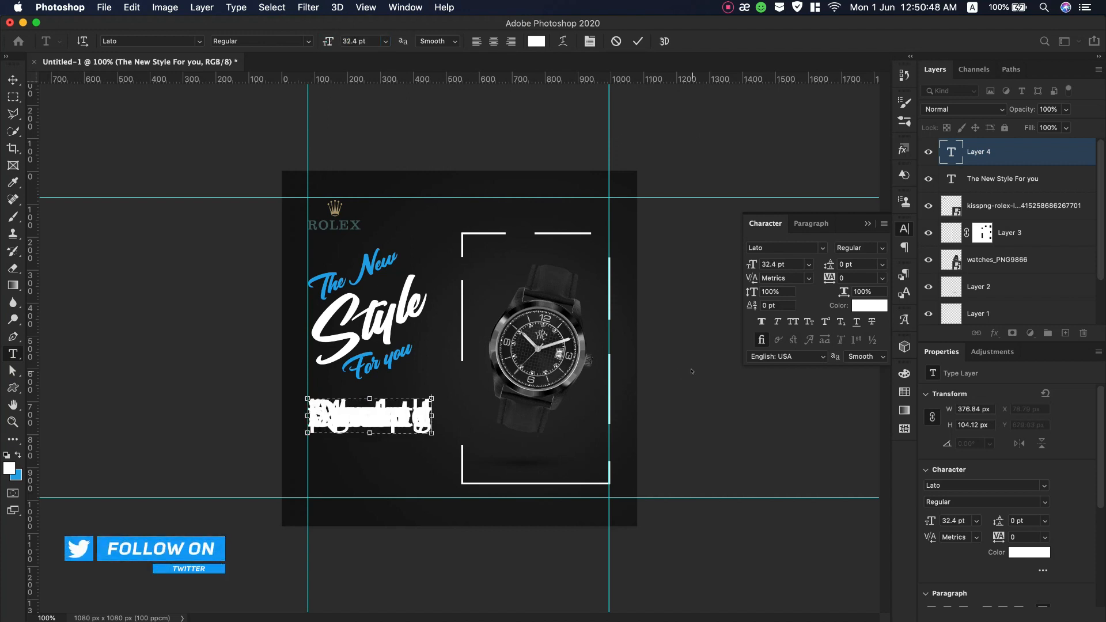
- Set the leading of all the description text to Auto and its size to 7.01 pt
key(super+a)
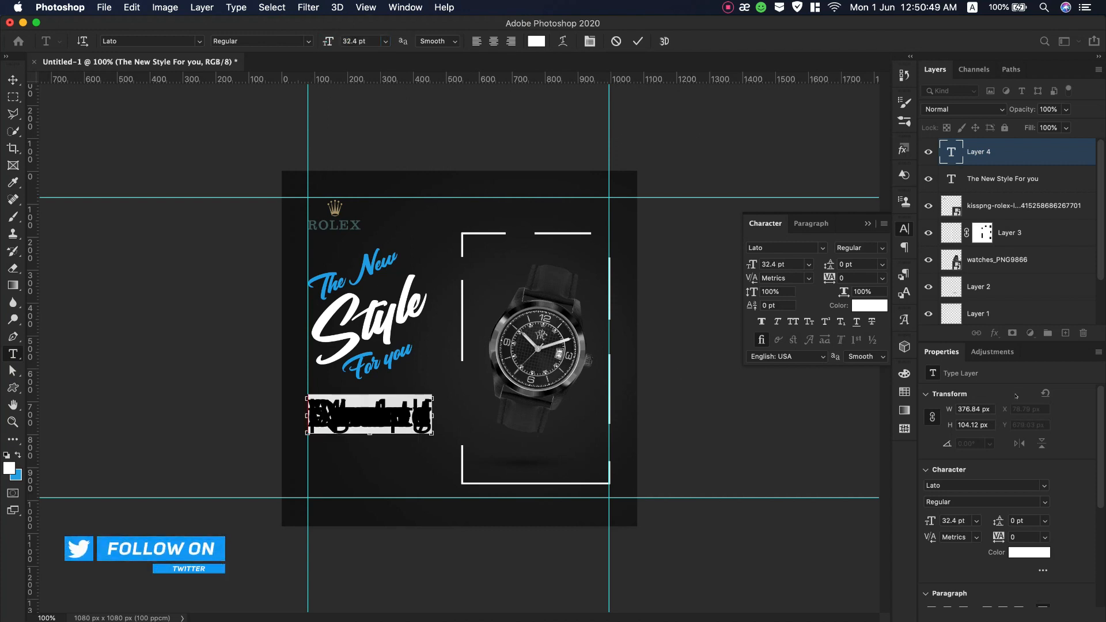
click(882, 263)
click(858, 272)
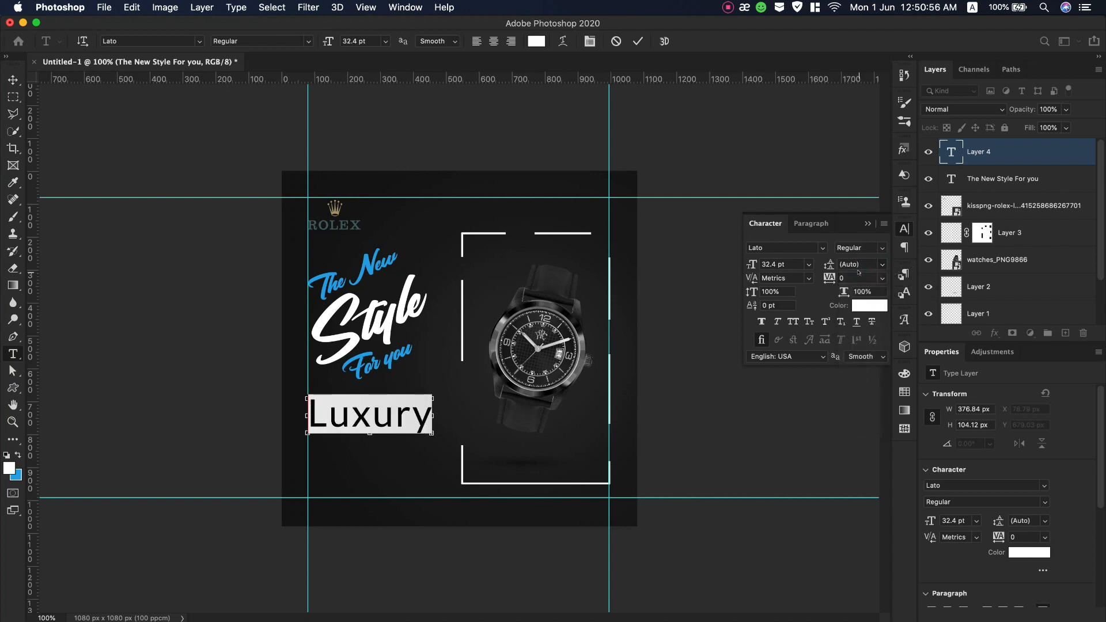
drag(751, 263, 730, 264)
- Extend the description's text box to about 164 px tall and justify the paragraph with its last line aligned left
drag(369, 433, 370, 452)
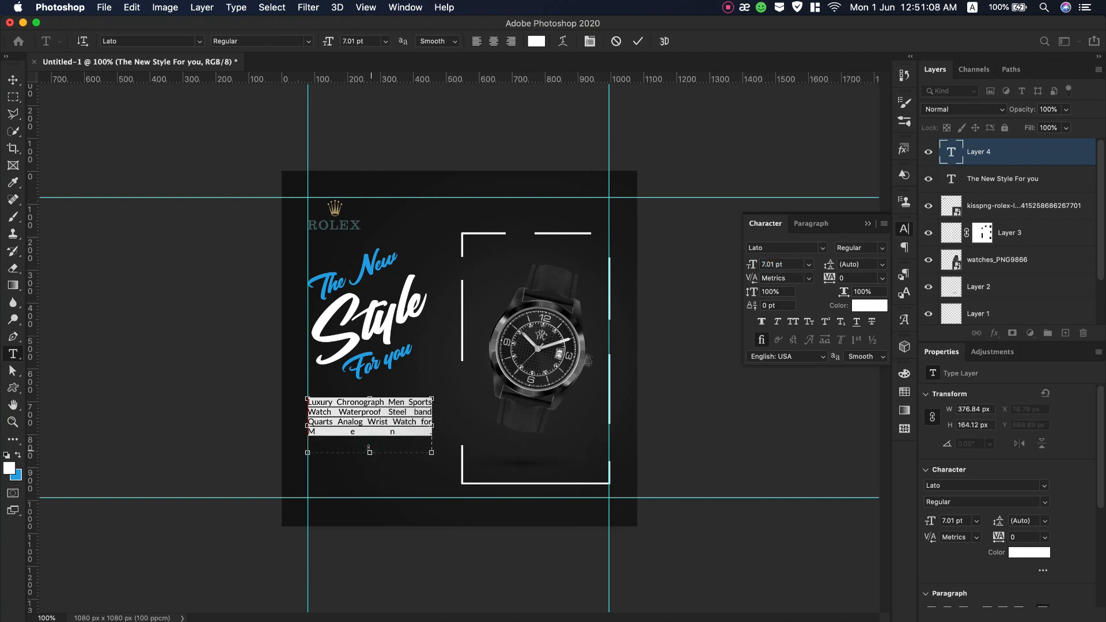
click(802, 223)
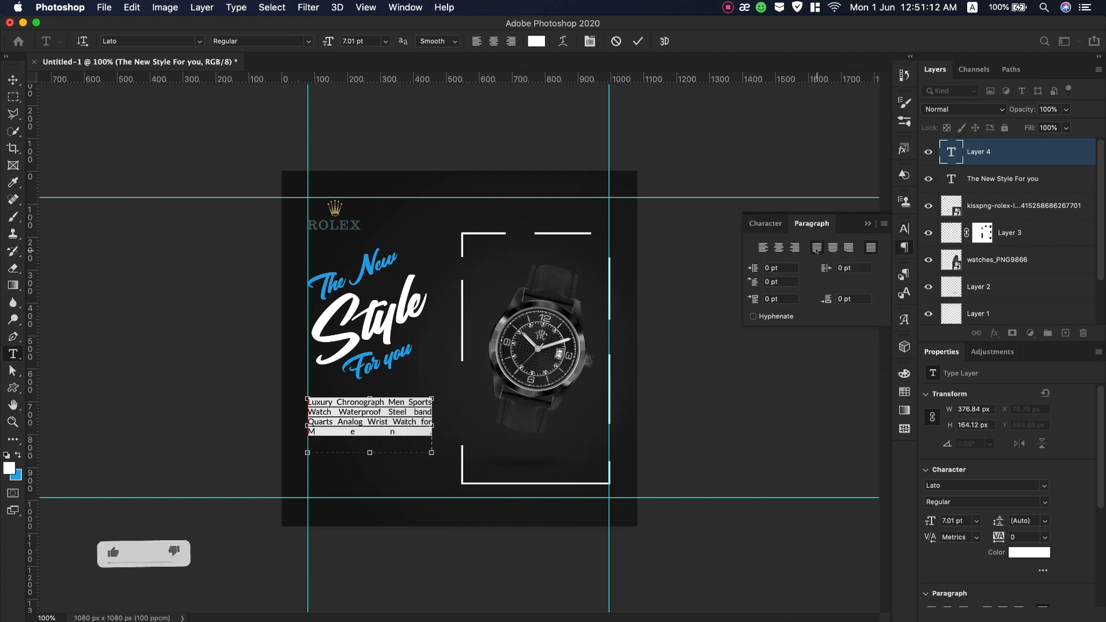
click(816, 248)
- Set the description text size to 9 pt and move the paragraph slightly up towards the headline
click(765, 223)
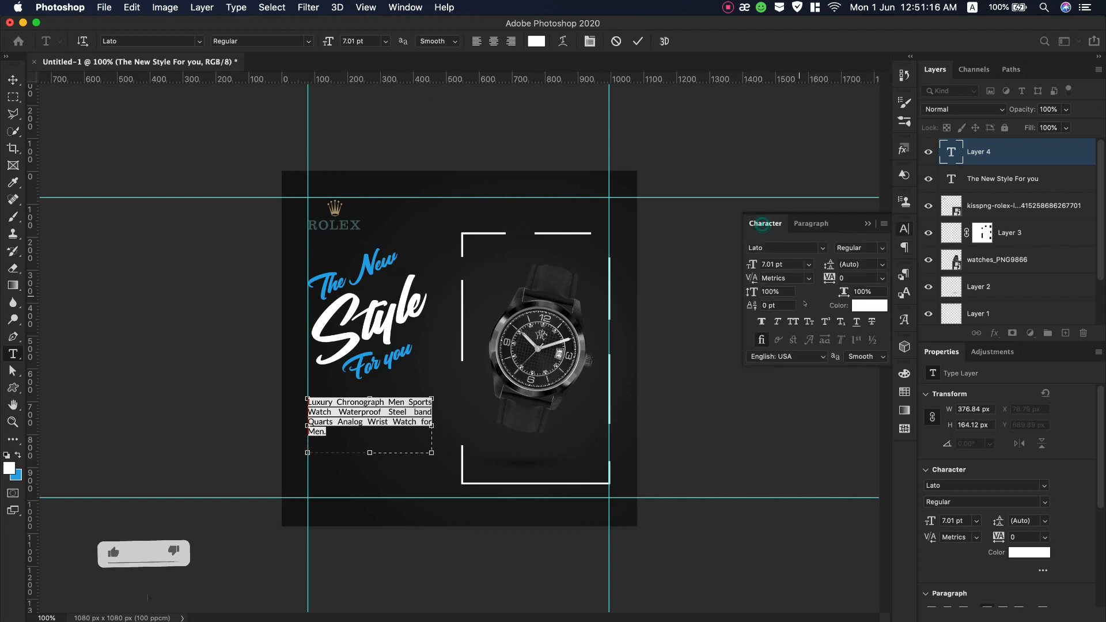
text(9)
key(Return)
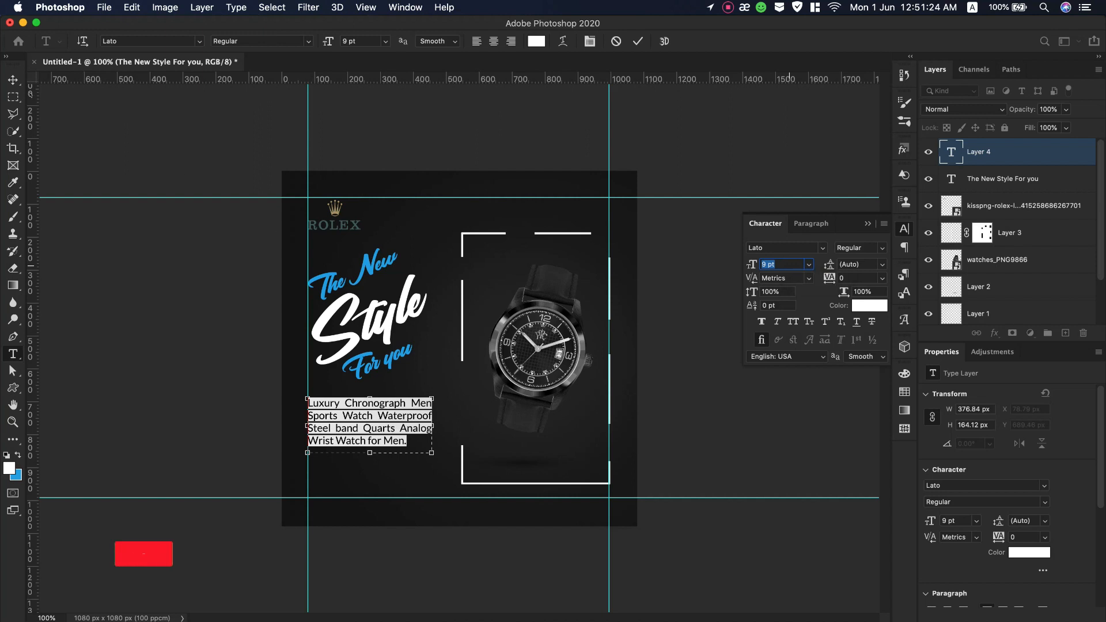
click(13, 79)
drag(354, 413, 354, 403)
- Set the description text size to 7 pt and narrow its text box to about 352 px
double_click(354, 404)
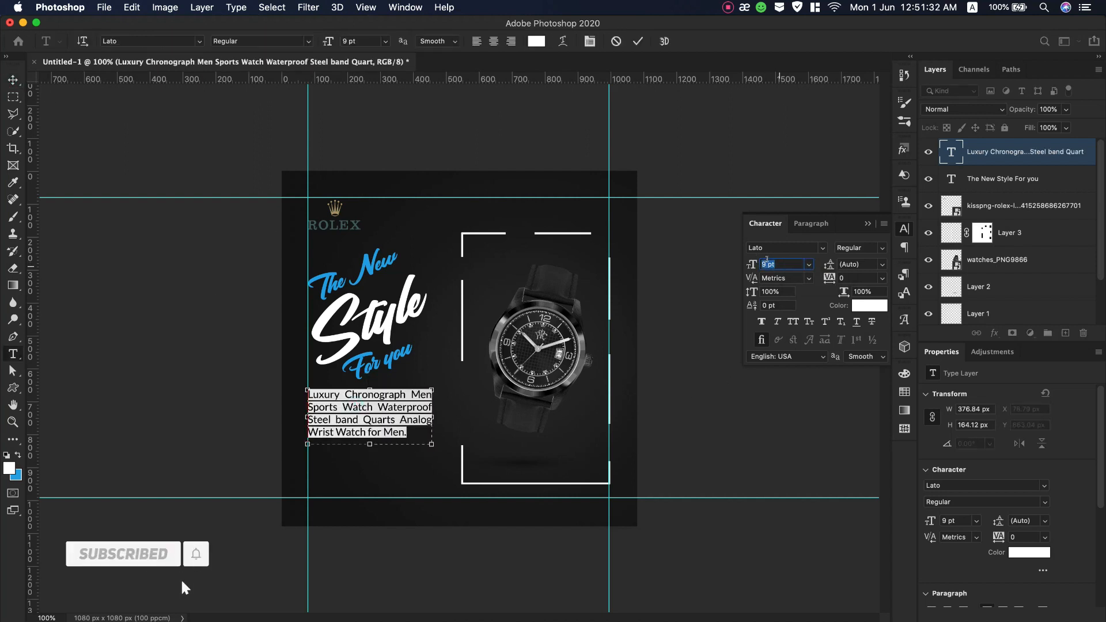
key(Down)
key(Down)
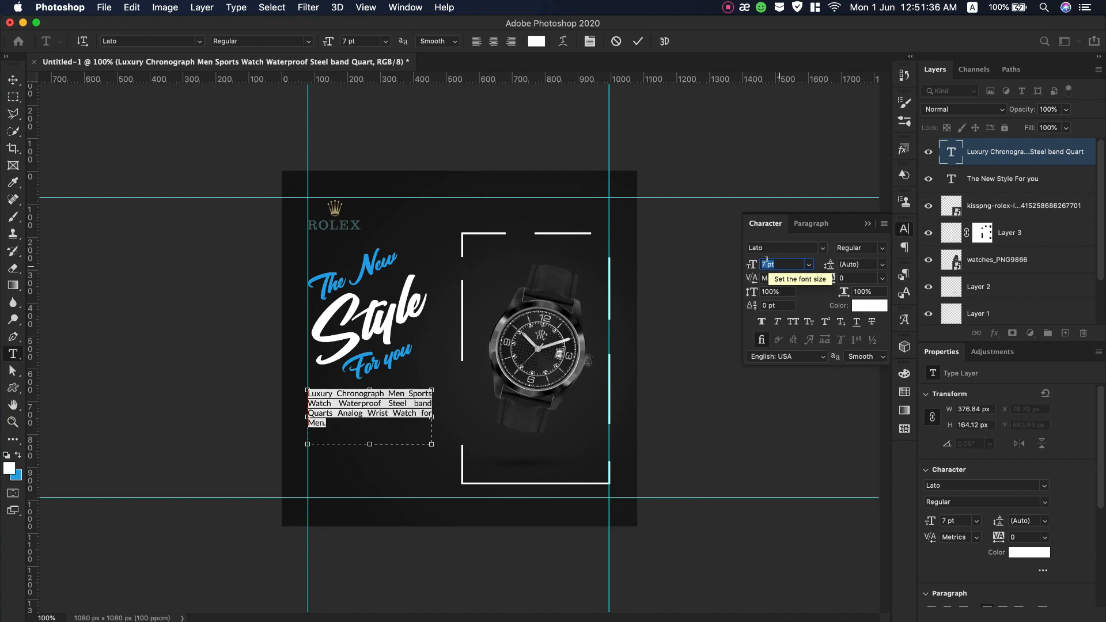
drag(431, 415, 423, 416)
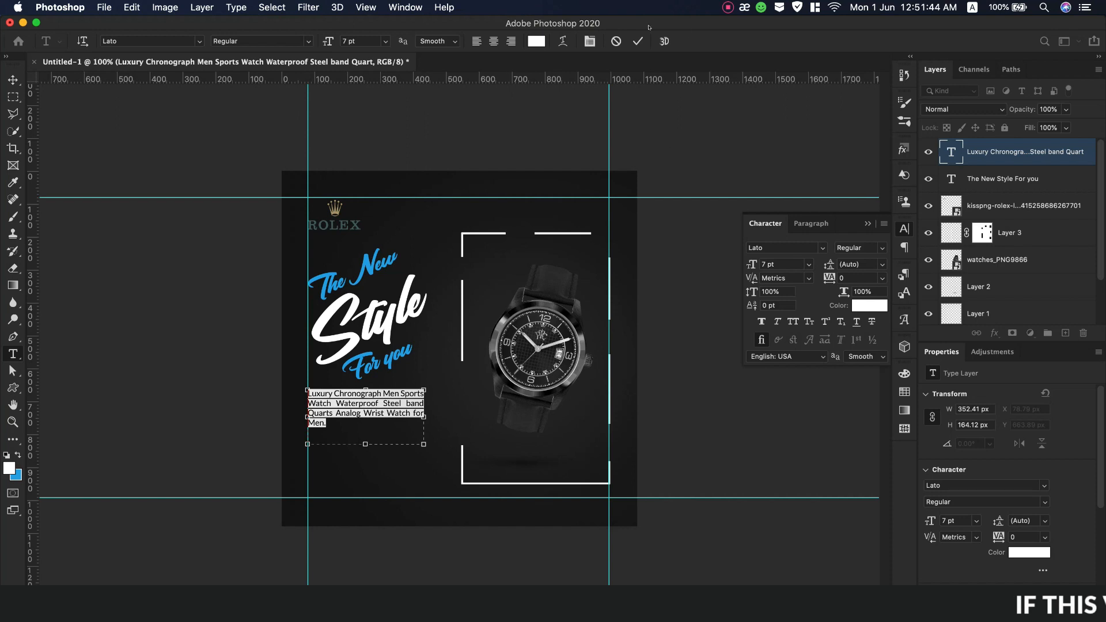
click(636, 40)
key(v)
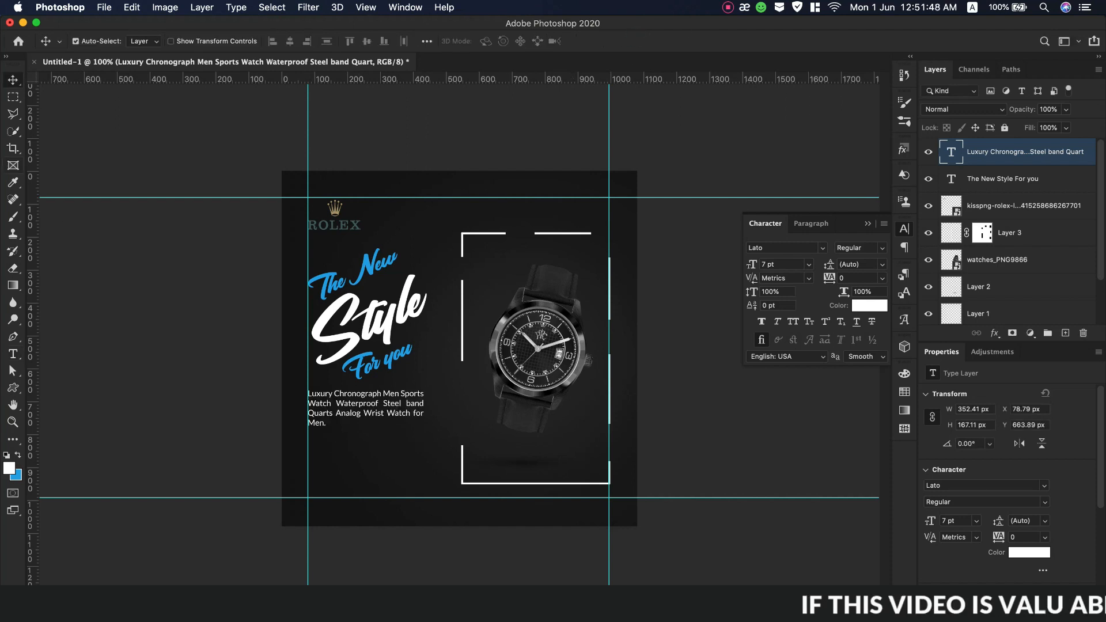
- Set the word "Waterproof" in the description to the Lato Black style
double_click(352, 397)
click(365, 413)
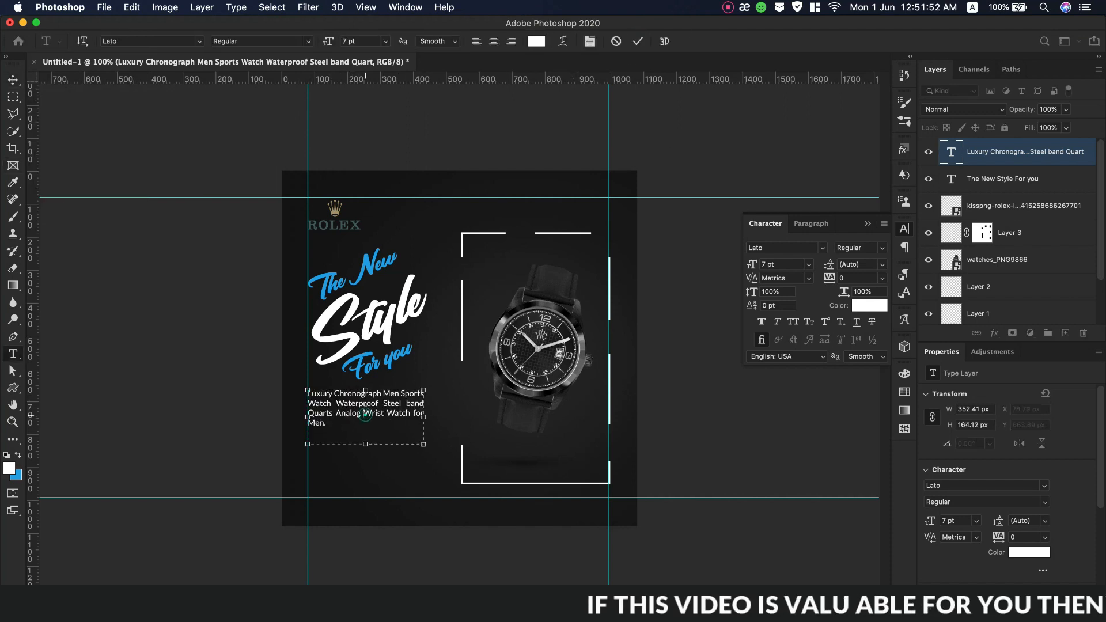
click(857, 248)
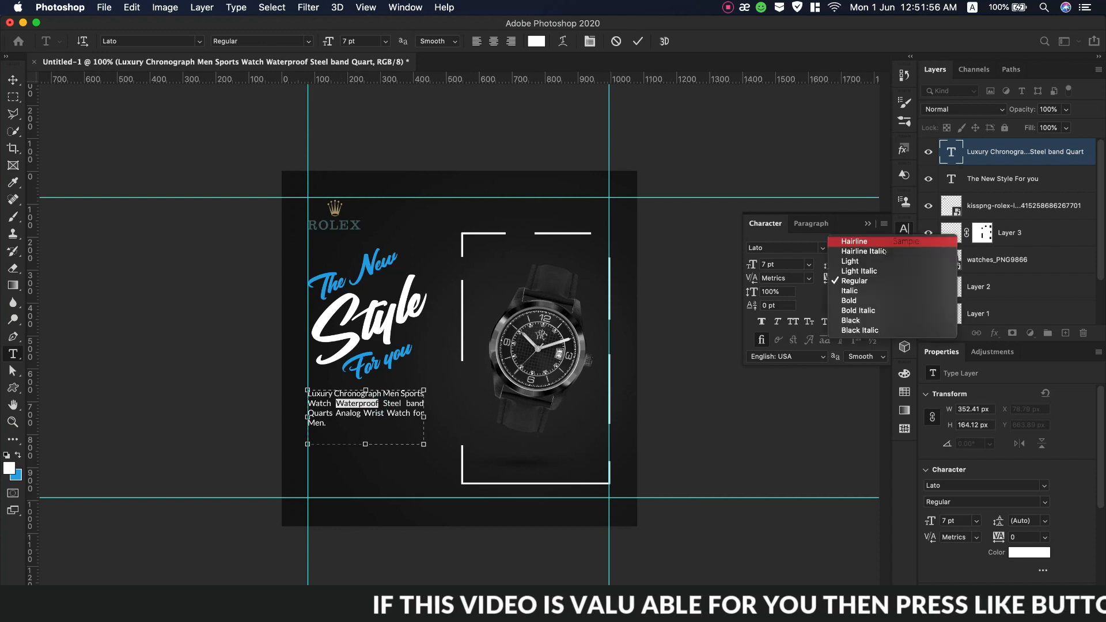
click(855, 303)
click(858, 247)
click(858, 306)
click(361, 428)
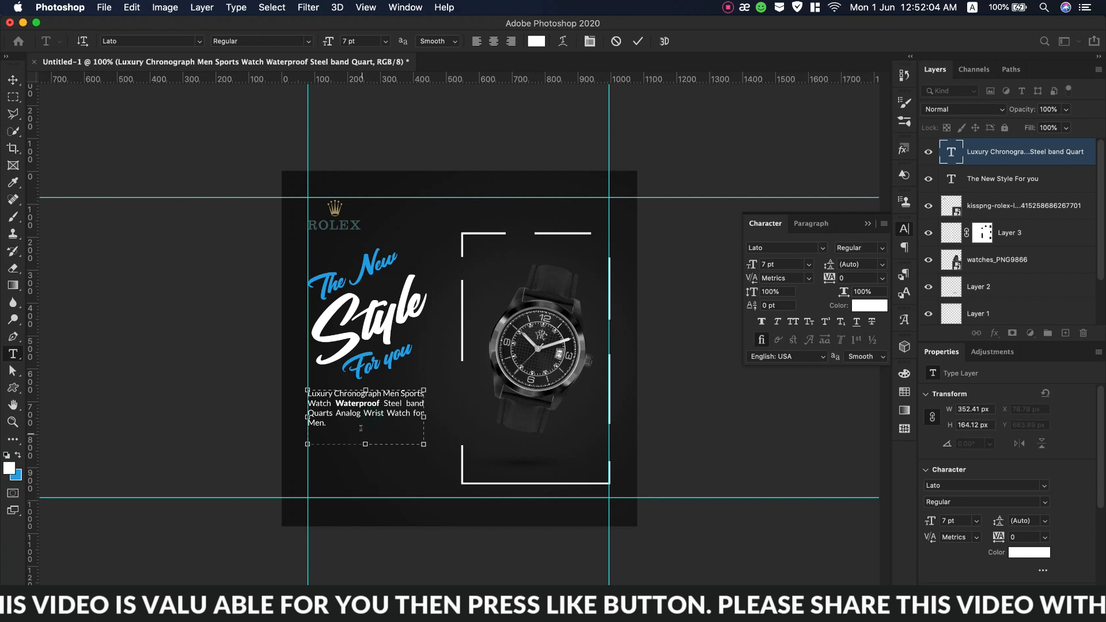
- Colour the word "Waterproof" with the headline's blue, #24a8e8, and finish editing the description
double_click(342, 404)
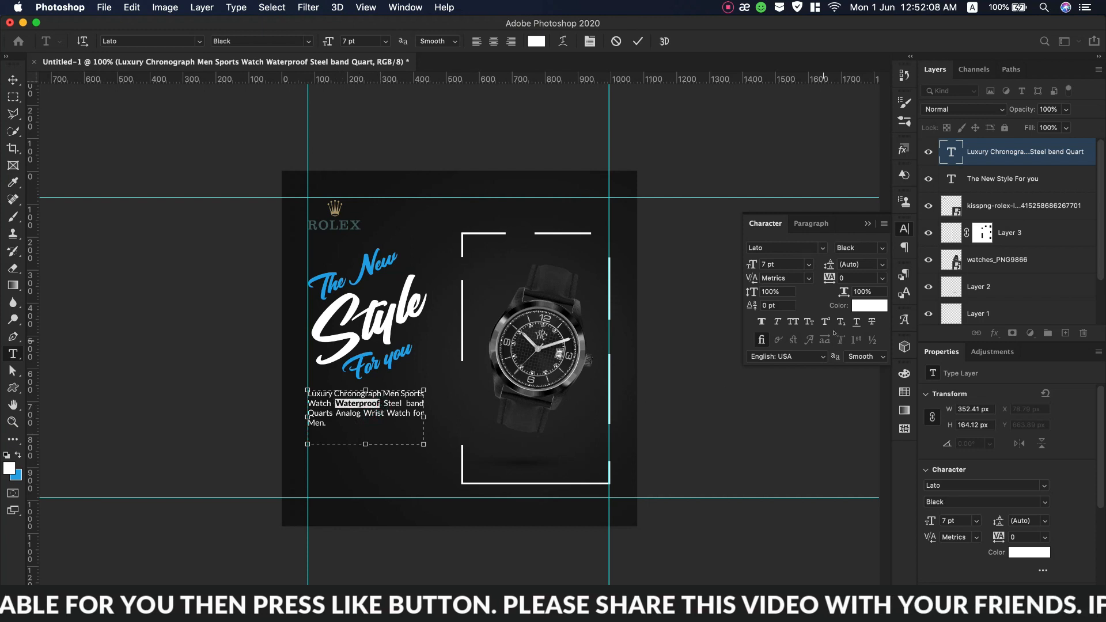
click(862, 307)
click(327, 270)
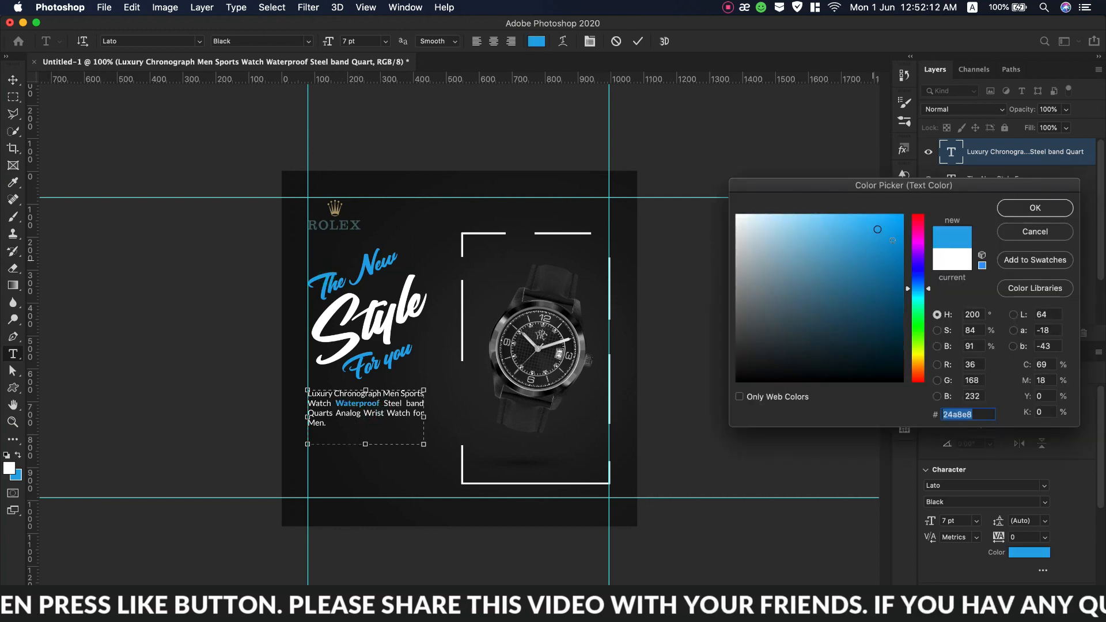
click(1018, 204)
click(353, 418)
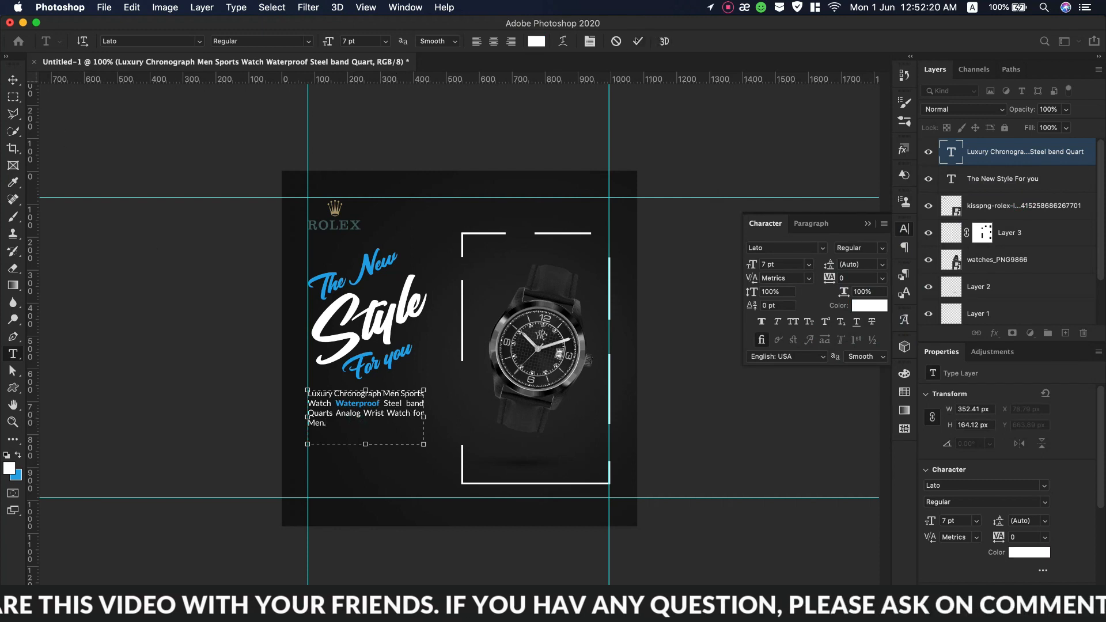
click(636, 41)
key(v)
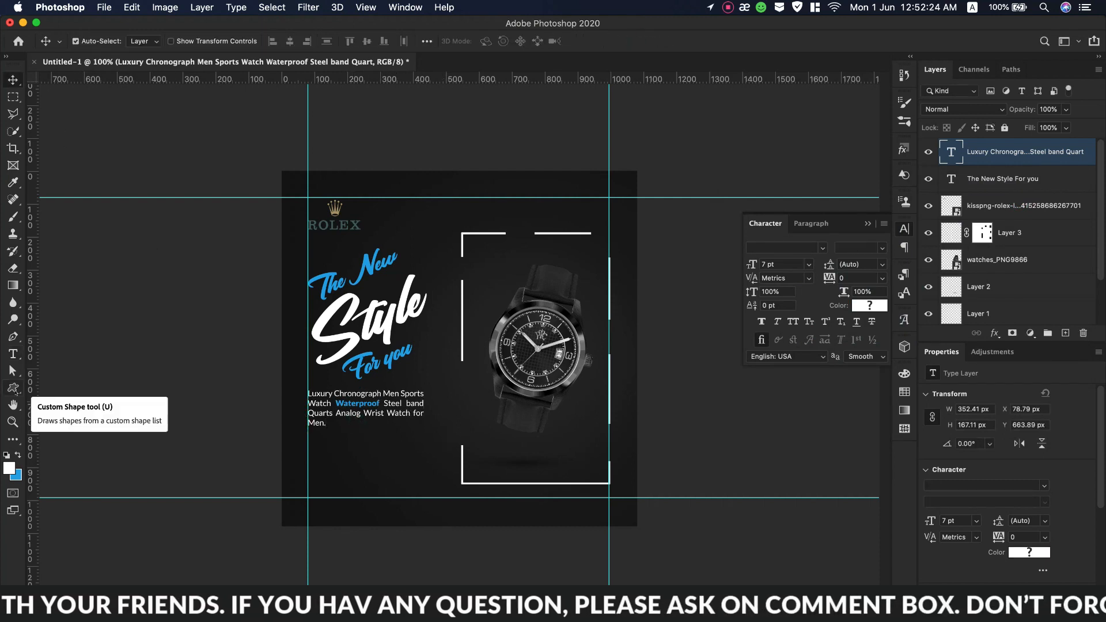
- Draw a white rectangle about 400 × 80 px below the description, starting at the left margin guide
click(13, 388)
click(69, 383)
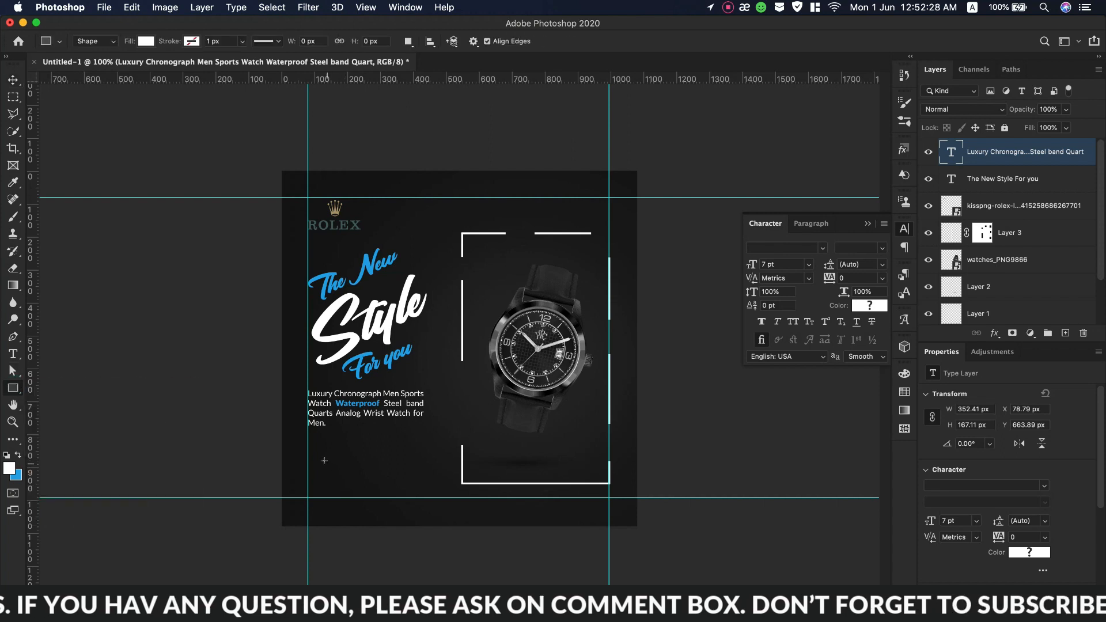
drag(306, 460, 439, 490)
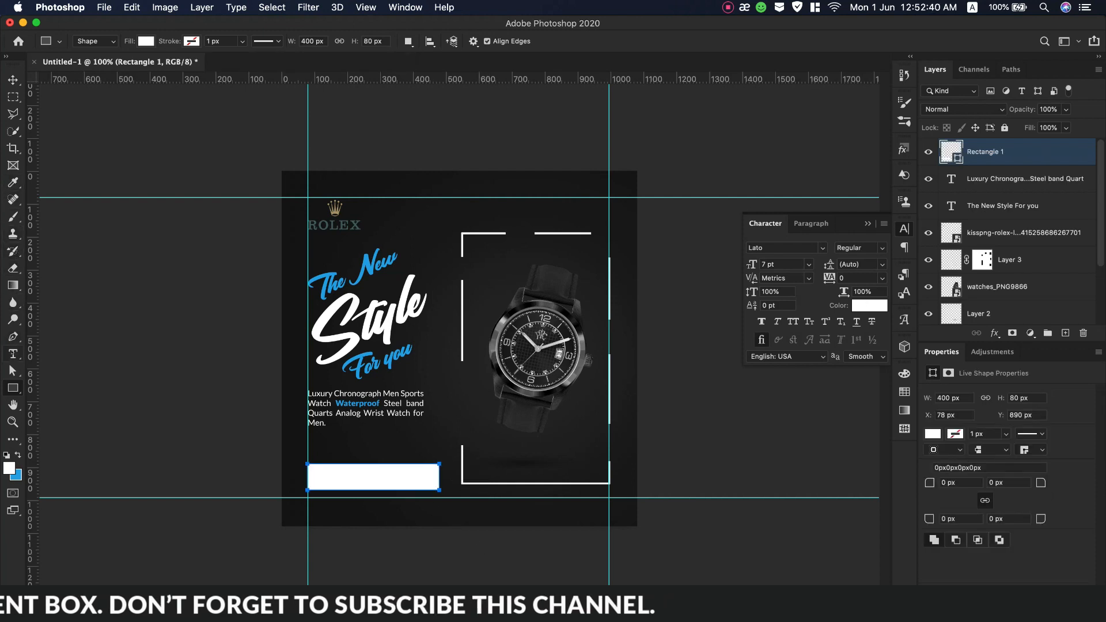
- Add the text "EXPLORE" in Lato Regular over the white rectangle and set its size to 20 pt
click(13, 353)
click(487, 425)
text(F)
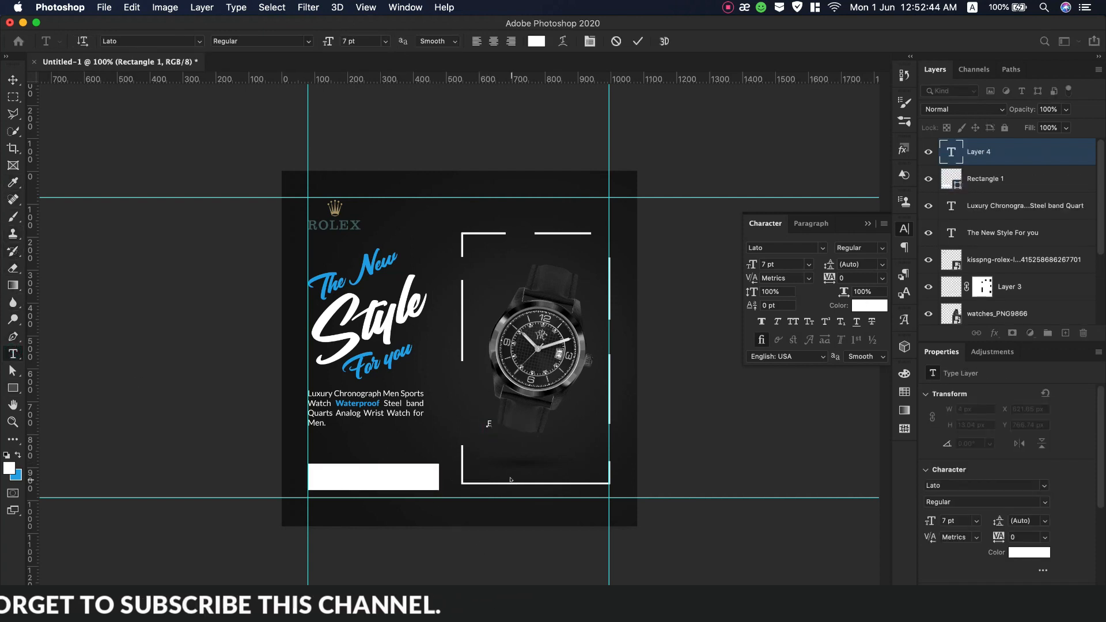
drag(508, 456, 362, 511)
drag(752, 265, 759, 266)
- Colour the EXPLORE text with the dark grey #222323, sampled from the advertisement's background
click(859, 302)
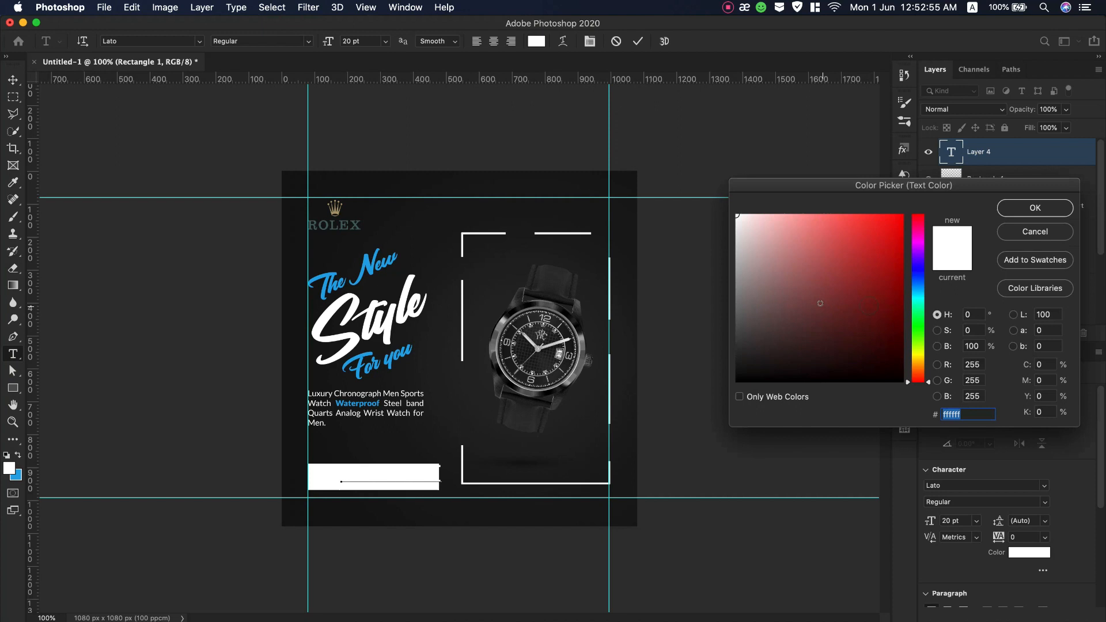
click(433, 348)
click(367, 262)
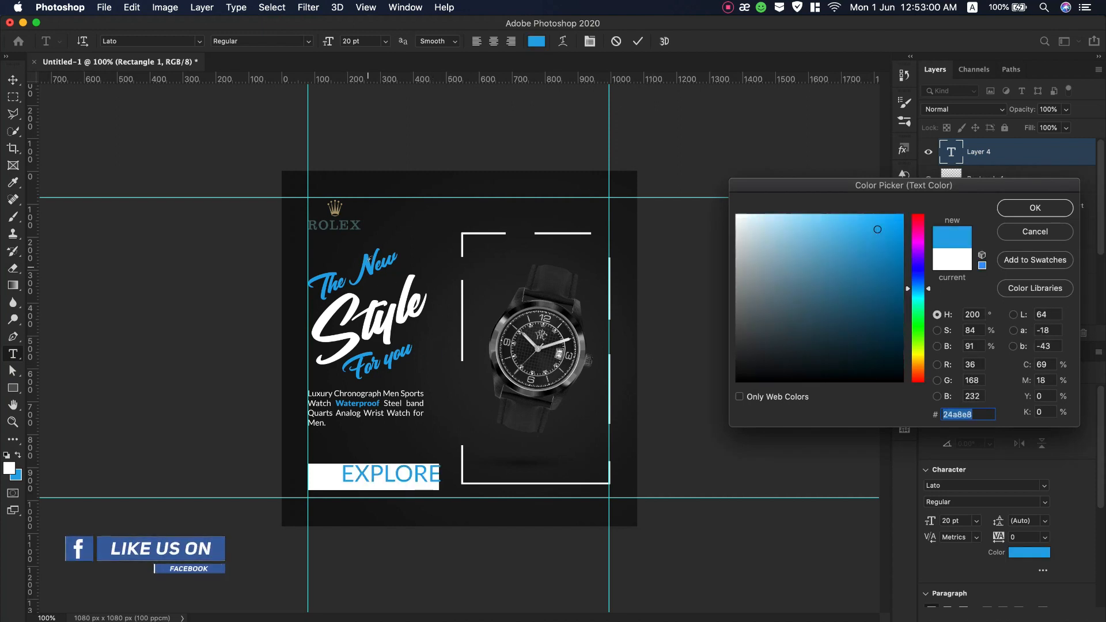
click(441, 329)
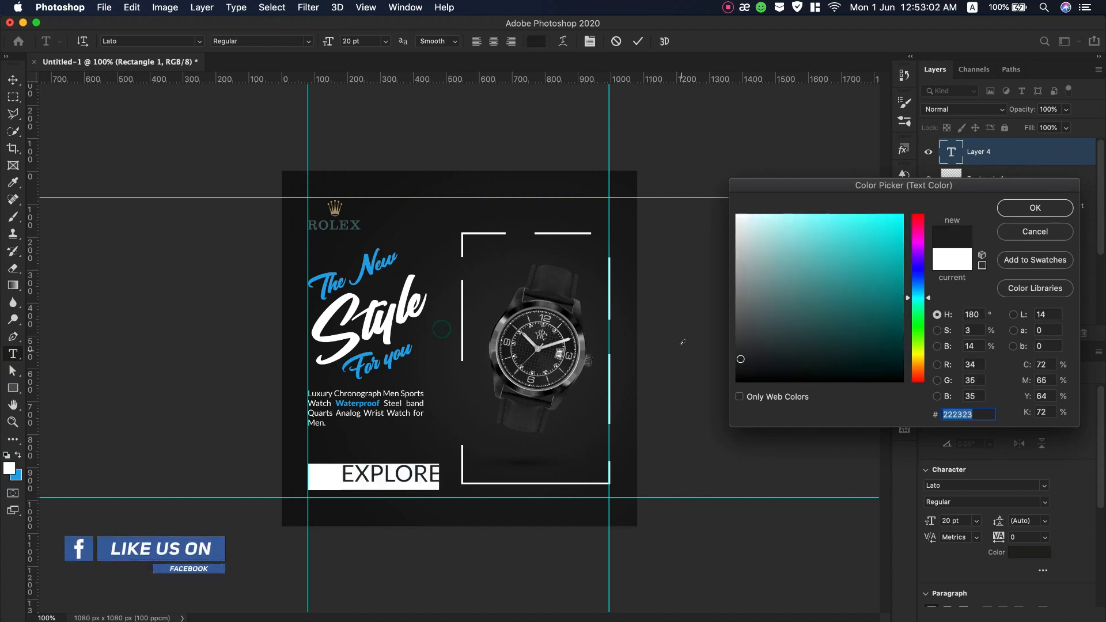
click(1022, 207)
- Set the EXPLORE text size to 17 pt and centre it horizontally and vertically with the white rectangle
drag(752, 265, 708, 308)
shift+click(1041, 182)
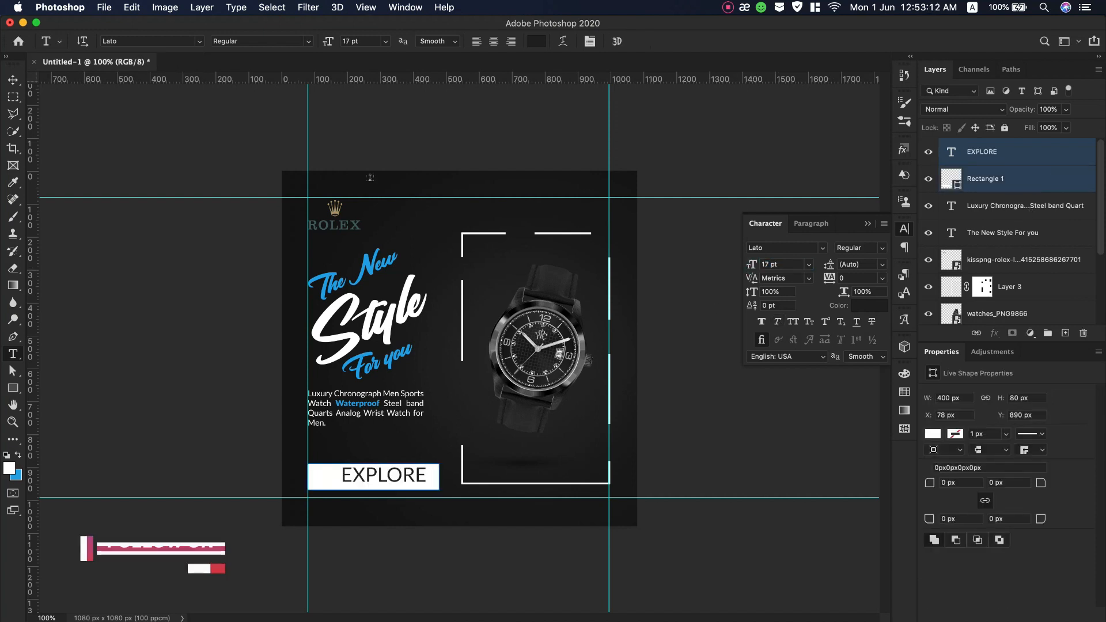
key(v)
click(290, 40)
click(366, 42)
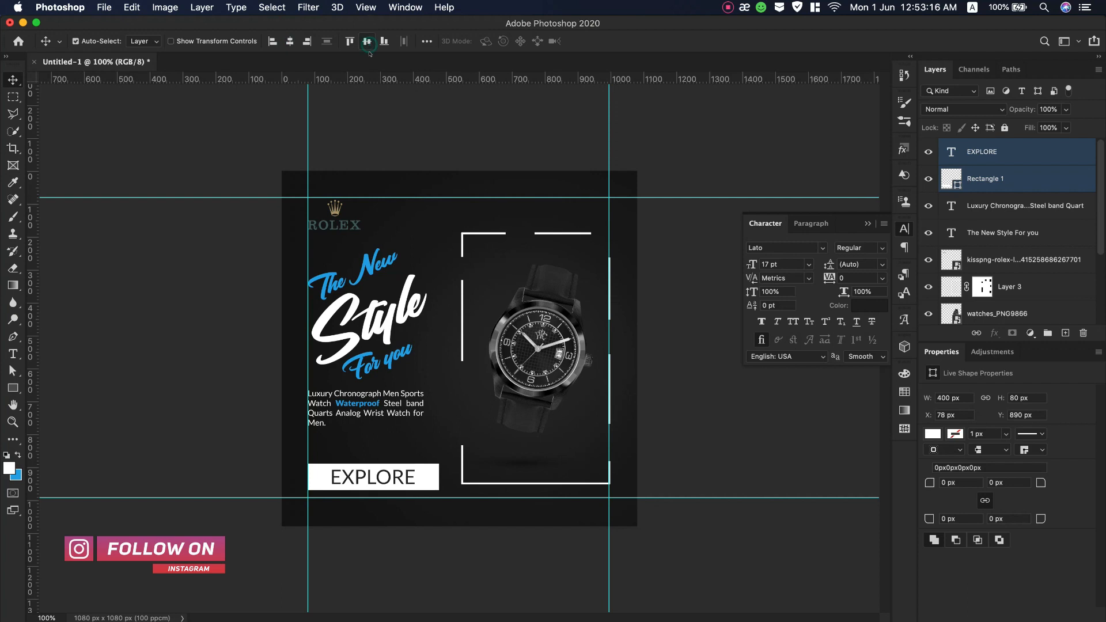
- Set the EXPLORE text to 12 pt in the Lato Black style
click(990, 152)
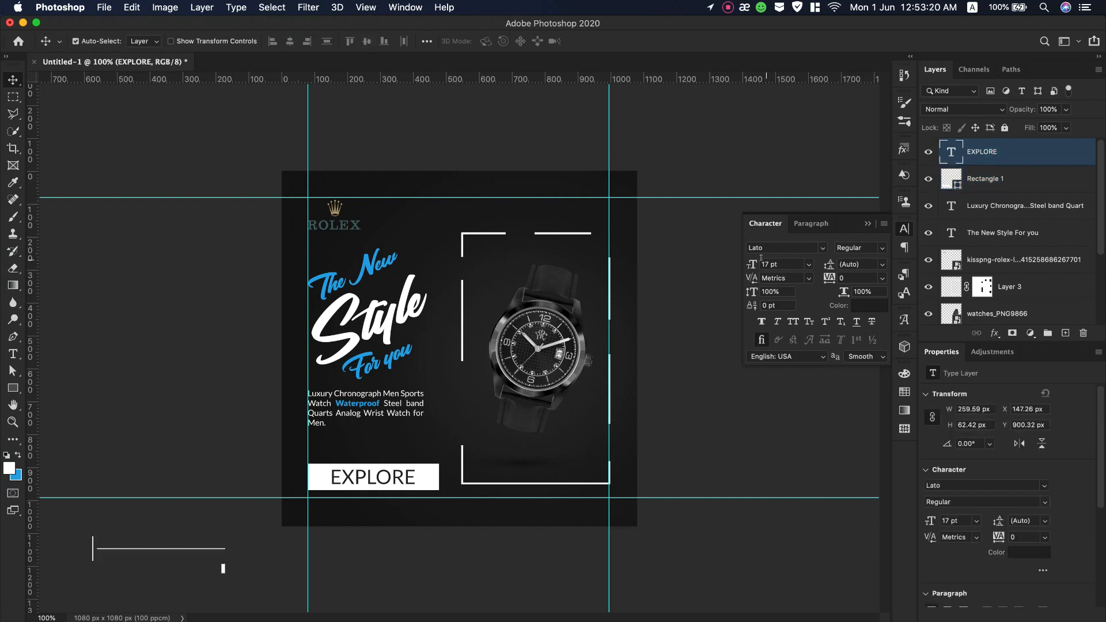
key(Down)
key(Down)
key(Down)
key(Down)
key(Down)
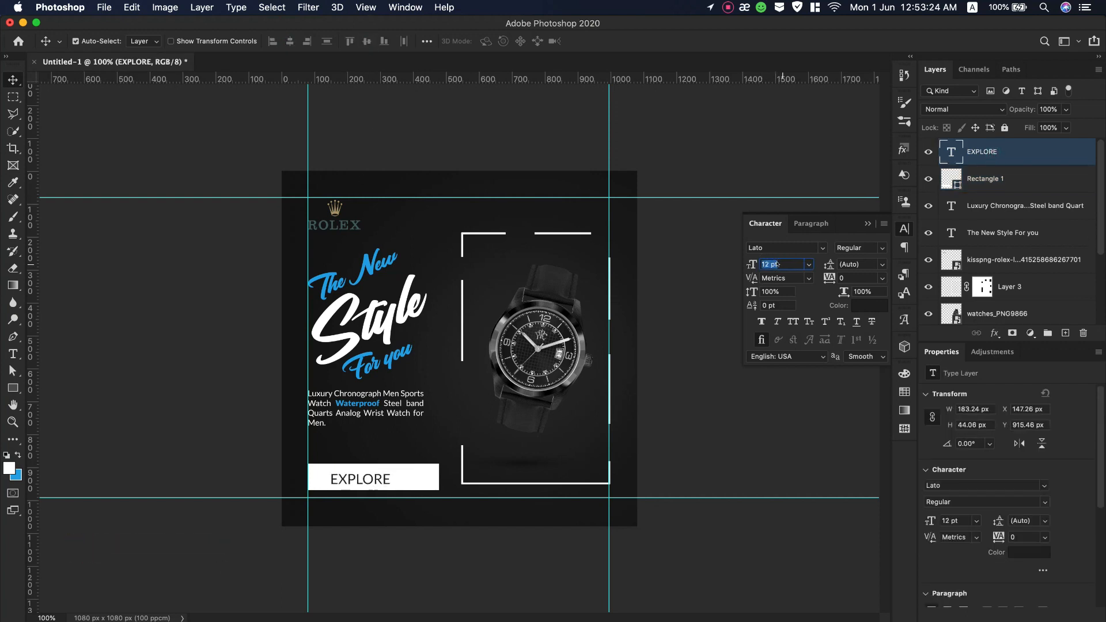
click(851, 320)
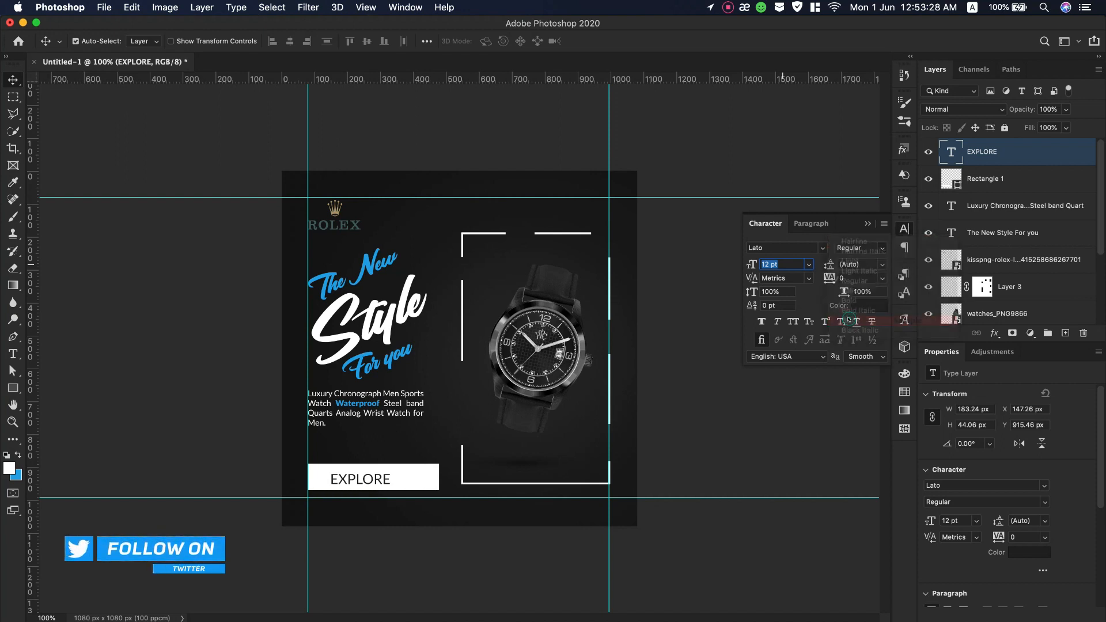
- Centre the EXPLORE text on the white rectangle again, then shift it horizontally about 73 px towards the rectangle's left edge
shift+click(1030, 183)
click(290, 41)
click(366, 41)
click(1022, 159)
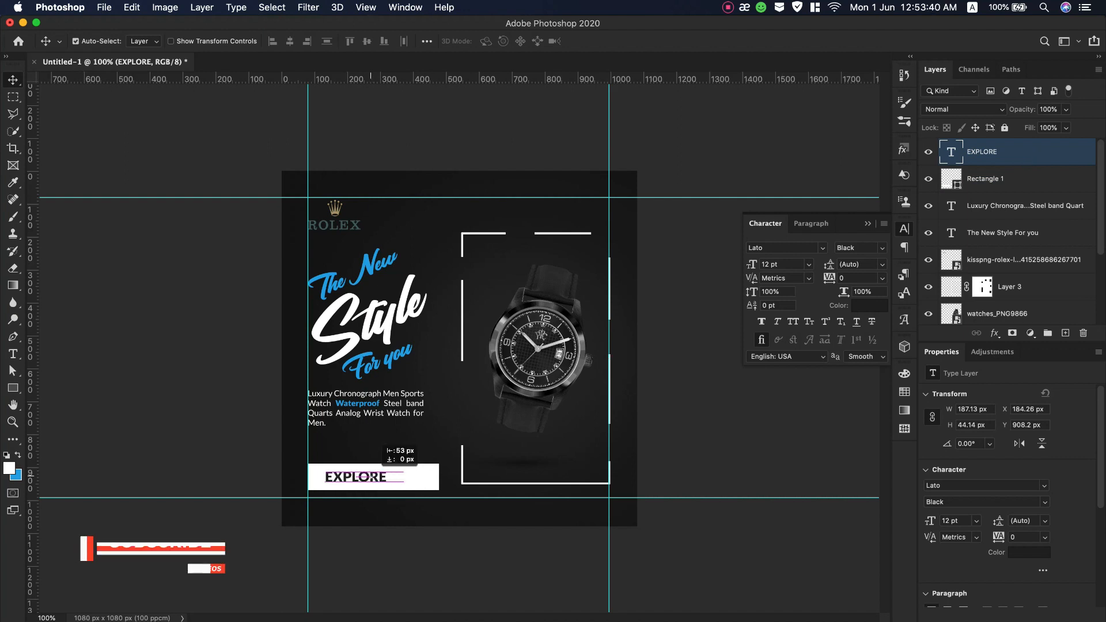
drag(358, 484, 332, 479)
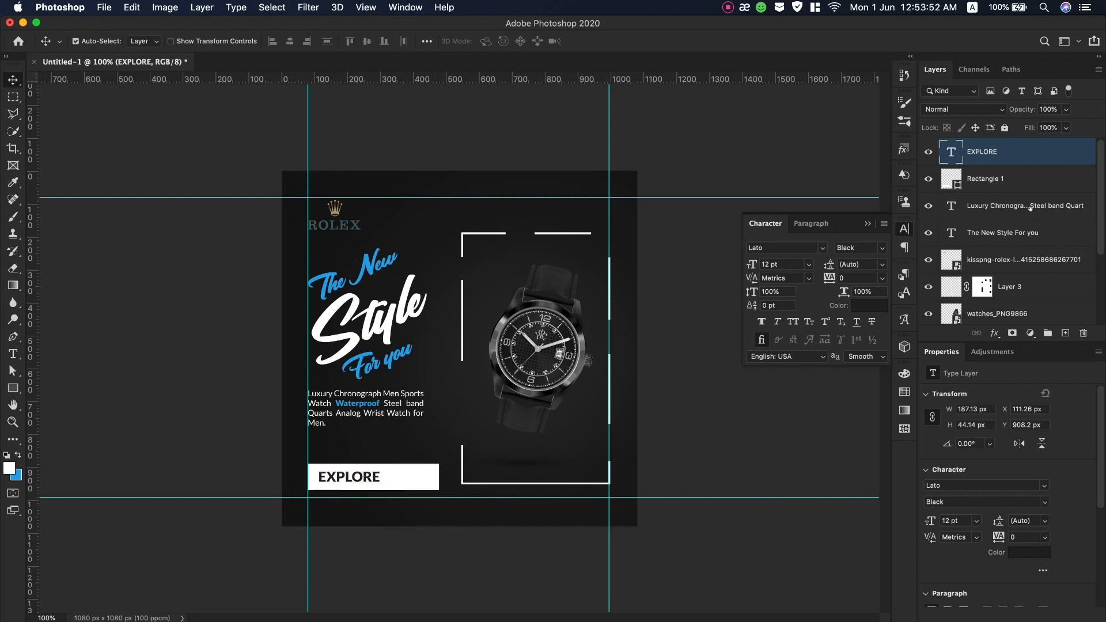
- Narrow the white rectangle from its right side to about 353 px, matching the description's width
click(1018, 180)
key(ctrl+t)
mouse_move(438, 477)
mouse_down()
mouse_move(408, 477)
mouse_move(424, 476)
mouse_up()
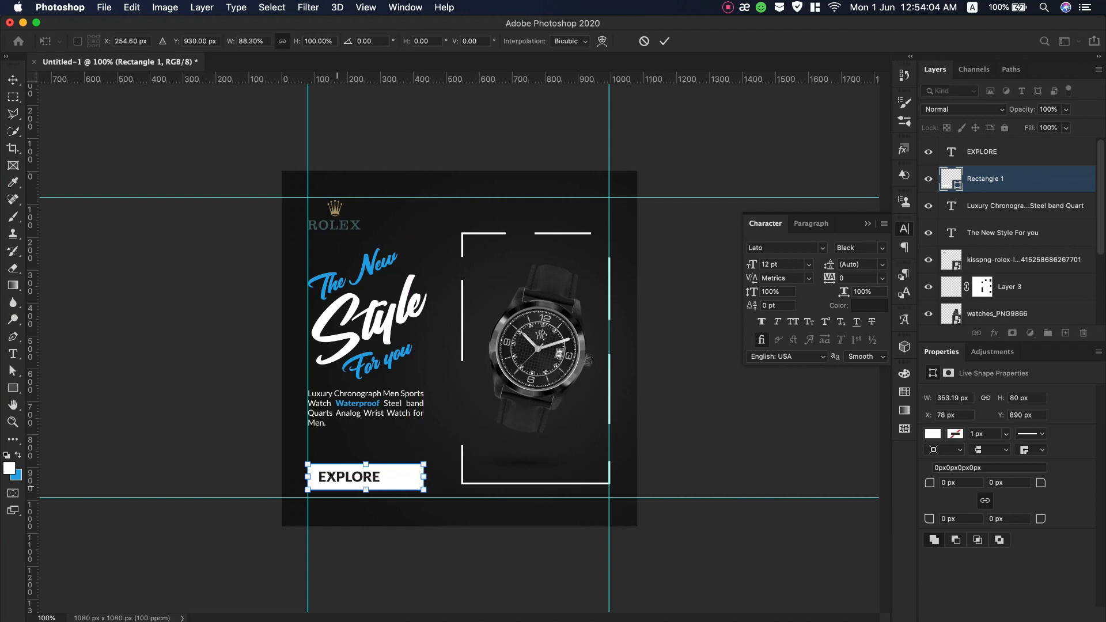
- Draw the Arrow #3 custom shape, about 52 × 46 px, above the EXPLORE layer in the empty area beside the description
click(15, 388)
right_click(15, 388)
click(1032, 152)
right_click(12, 388)
click(57, 452)
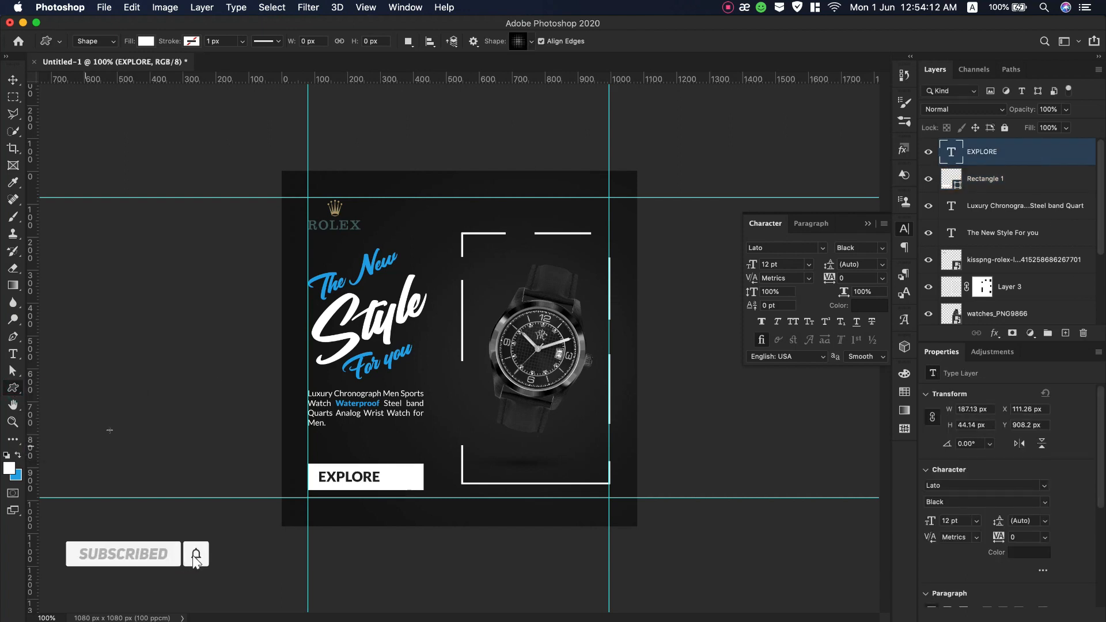
click(527, 41)
click(402, 68)
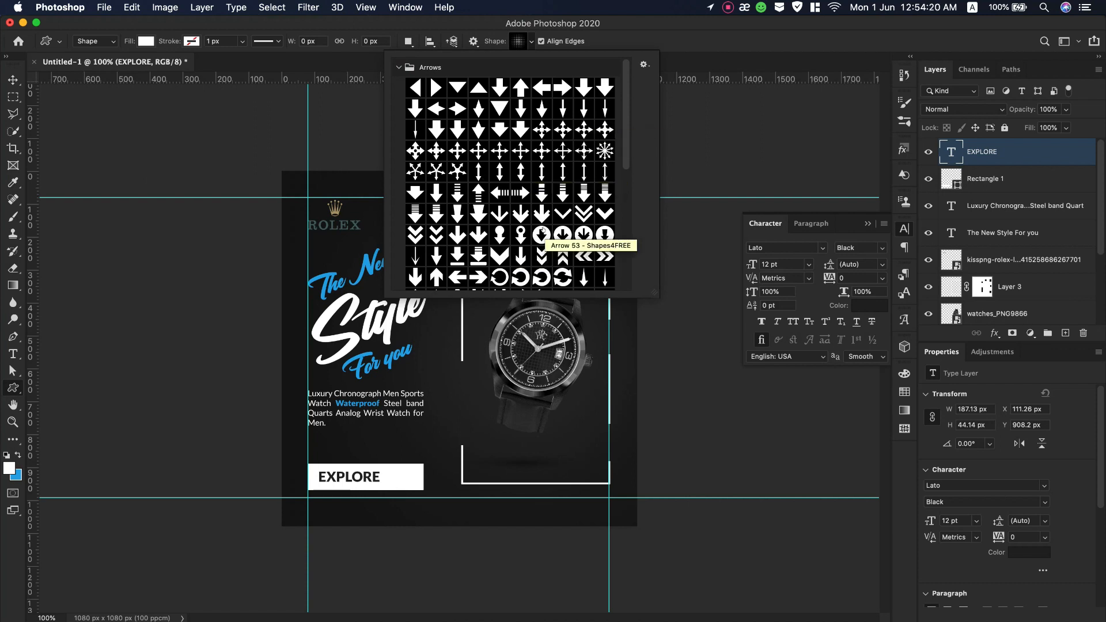
scroll(541, 231, down, 5)
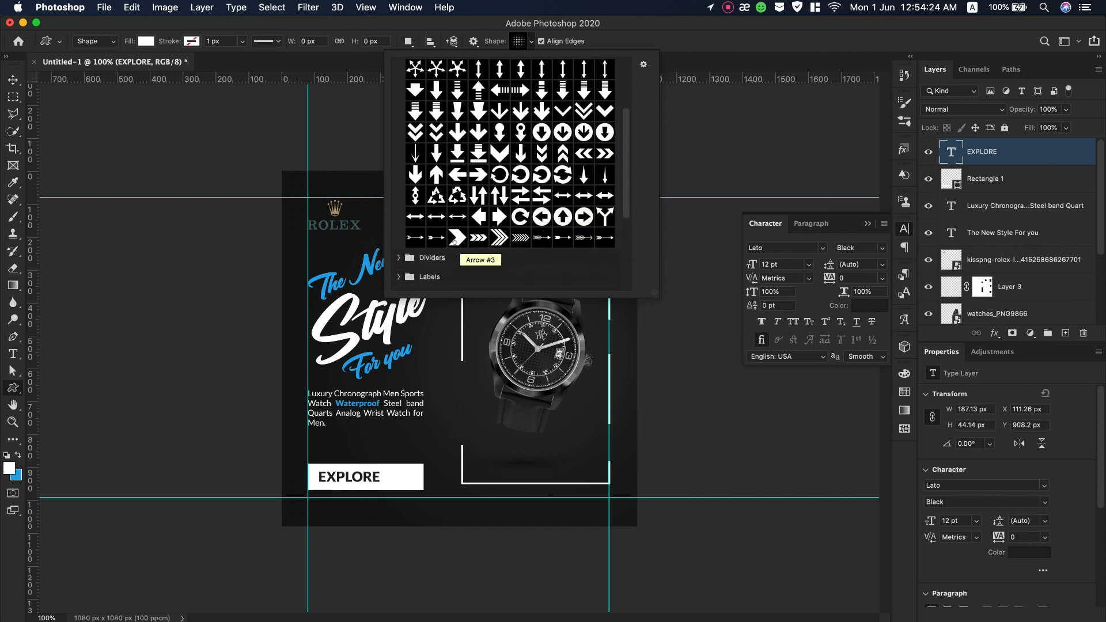
click(457, 236)
click(436, 406)
drag(439, 406, 451, 426)
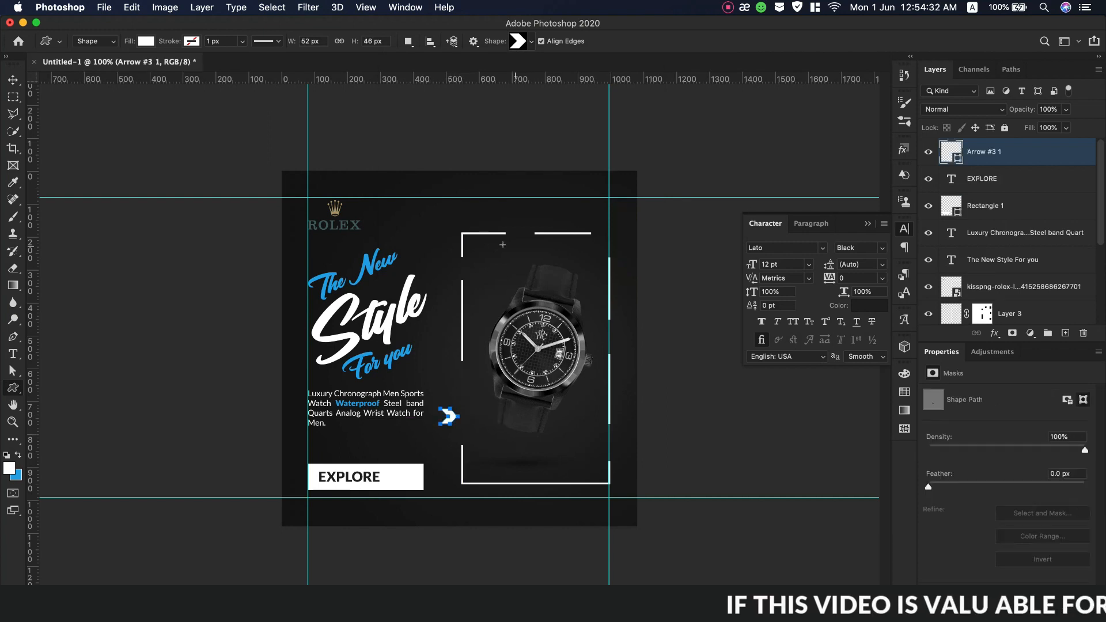
- Fill the arrow shape with black and move it onto the white rectangle, to the right of EXPLORE
click(147, 41)
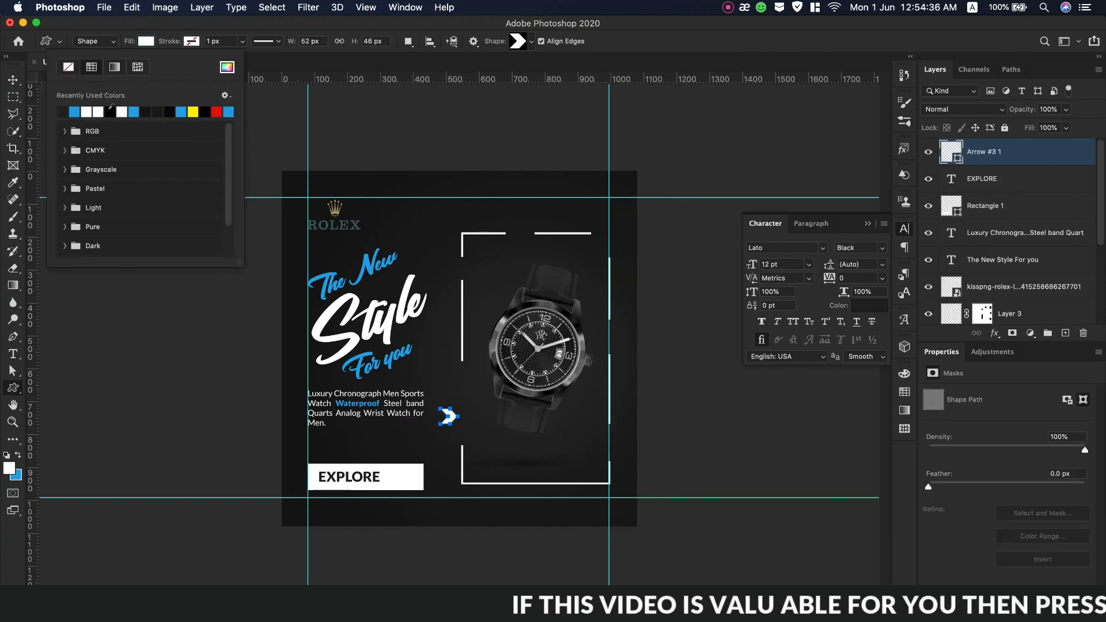
click(109, 111)
key(Escape)
key(v)
drag(449, 417, 401, 479)
- Nudge the EXPLORE text about 19 px right, closer to the arrow
click(1001, 179)
key(Right)
key(Right)
key(Right)
key(Right)
key(Right)
key(Right)
key(Right)
key(Right)
key(Right)
key(Right)
key(Right)
key(Right)
key(Right)
key(Right)
key(Right)
key(Right)
key(Right)
key(Right)
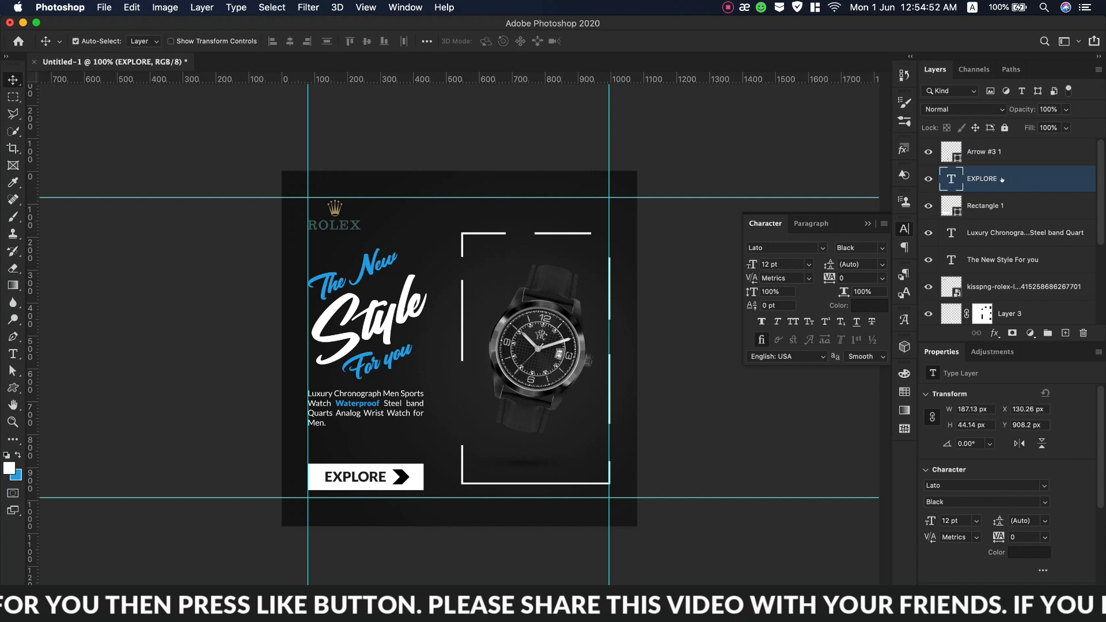
- Collapse the floating character settings and clear all guides from the document
click(867, 224)
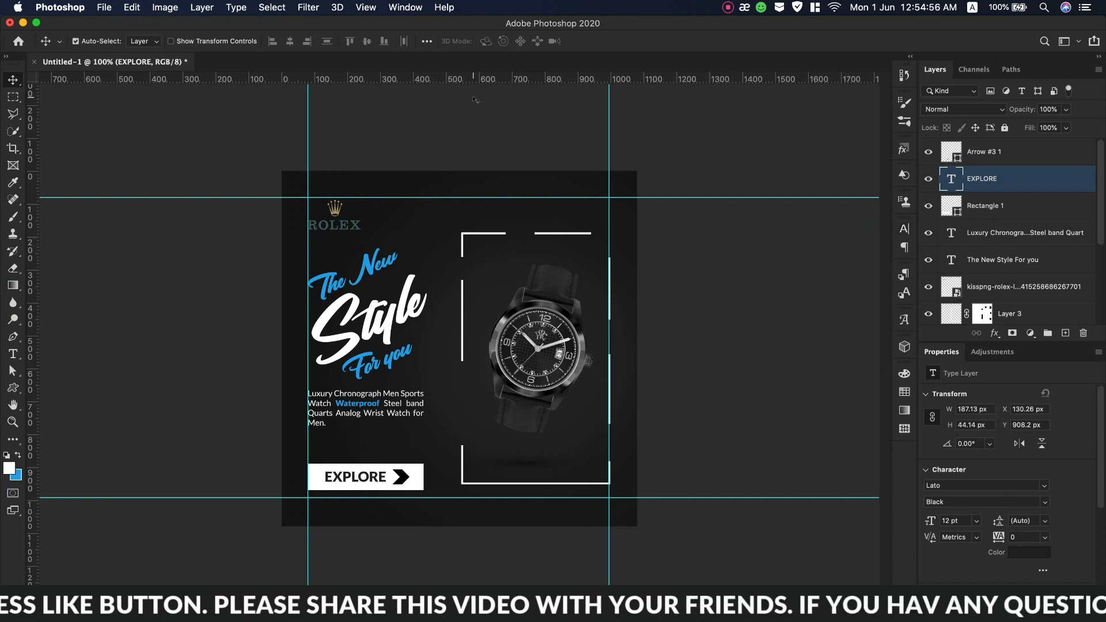
click(381, 7)
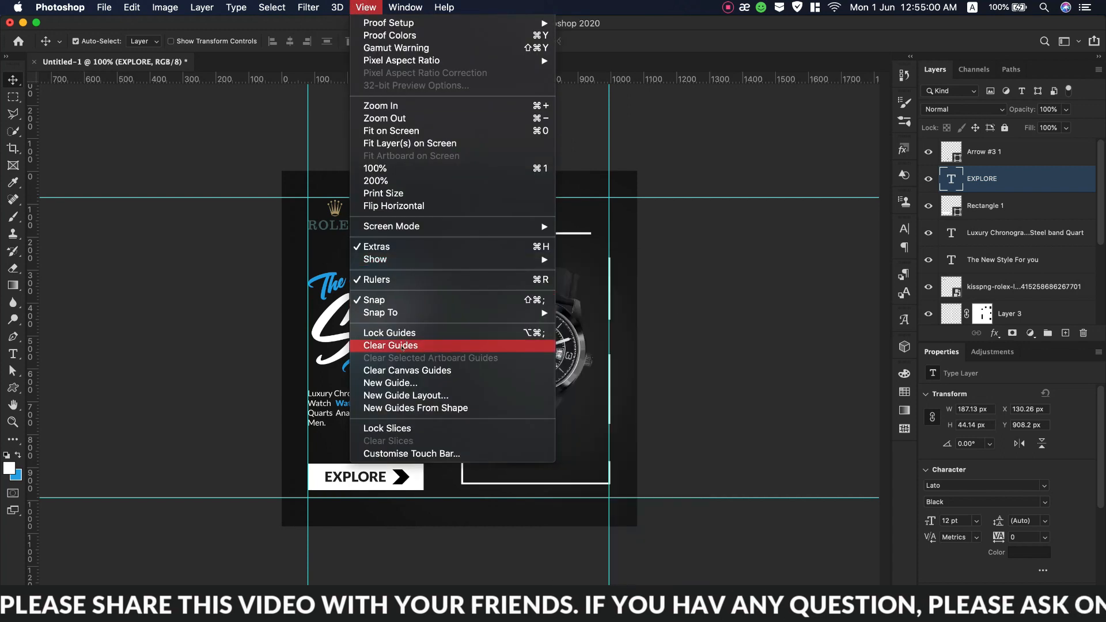
click(438, 343)
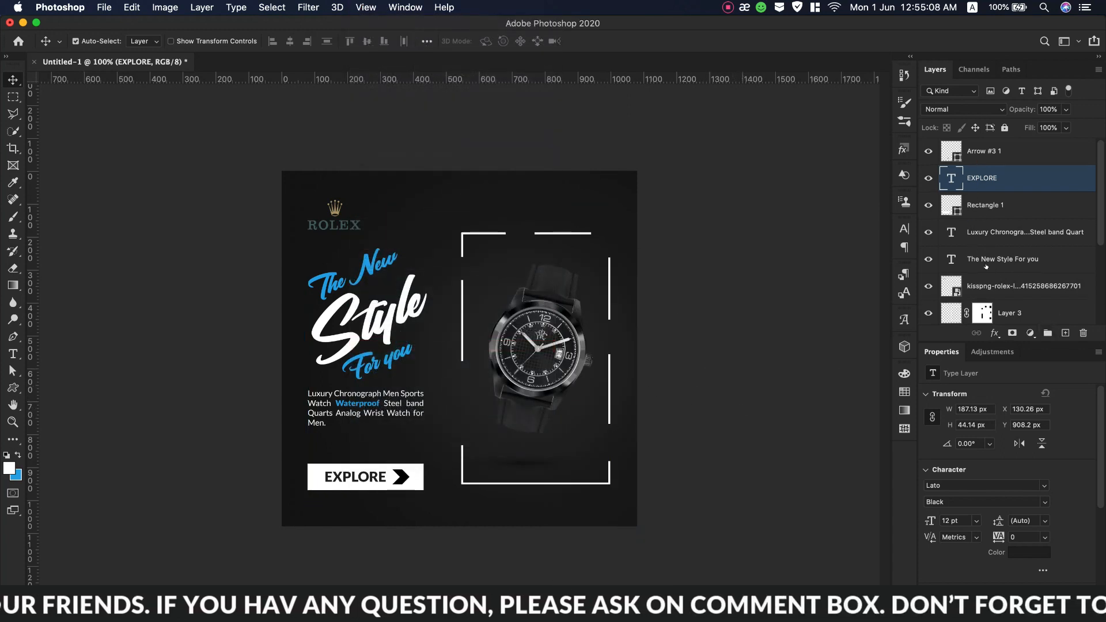
- Toggle the visibility of Layer 1 and the Rolex logo layer to examine what each contributes
scroll(988, 277, down, 5)
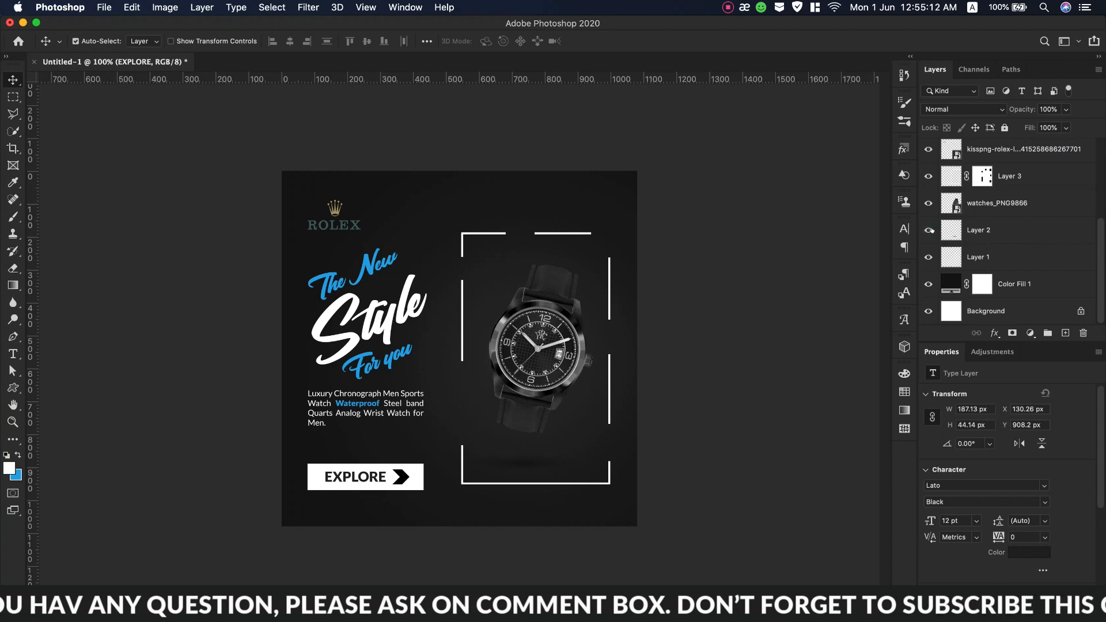
click(929, 257)
click(929, 257)
scroll(927, 241, up, 3)
click(925, 224)
click(925, 225)
- Paint a soft white dab over the Rolex logo on Layer 3 using a 250 px brush at 4% opacity and 46% flow
click(1019, 244)
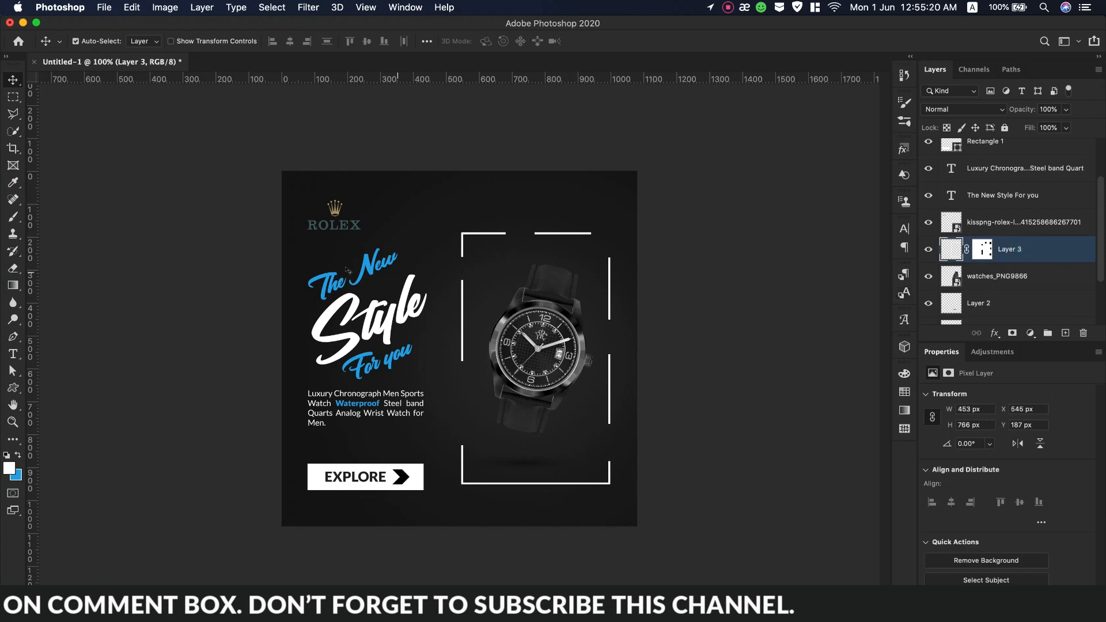
click(12, 217)
click(256, 40)
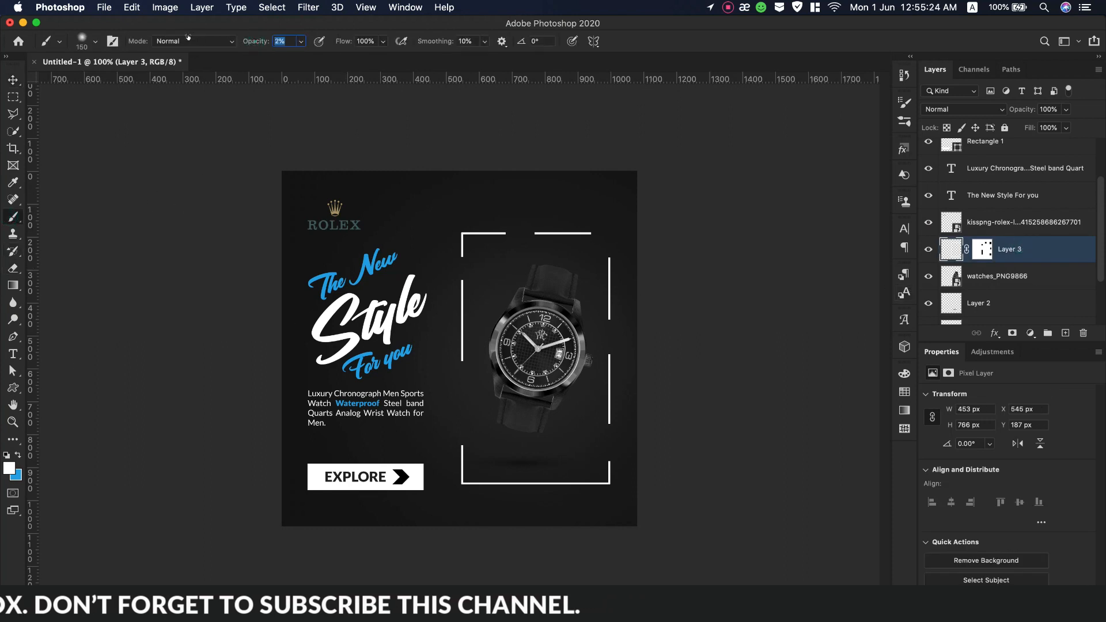
text(46)
key(Return)
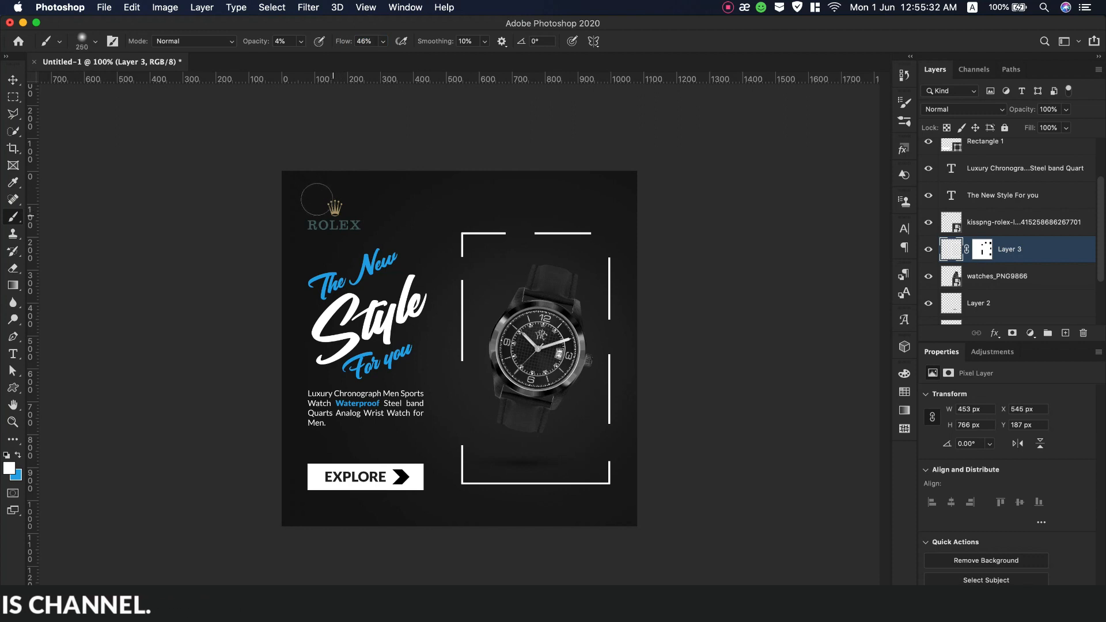
click(316, 201)
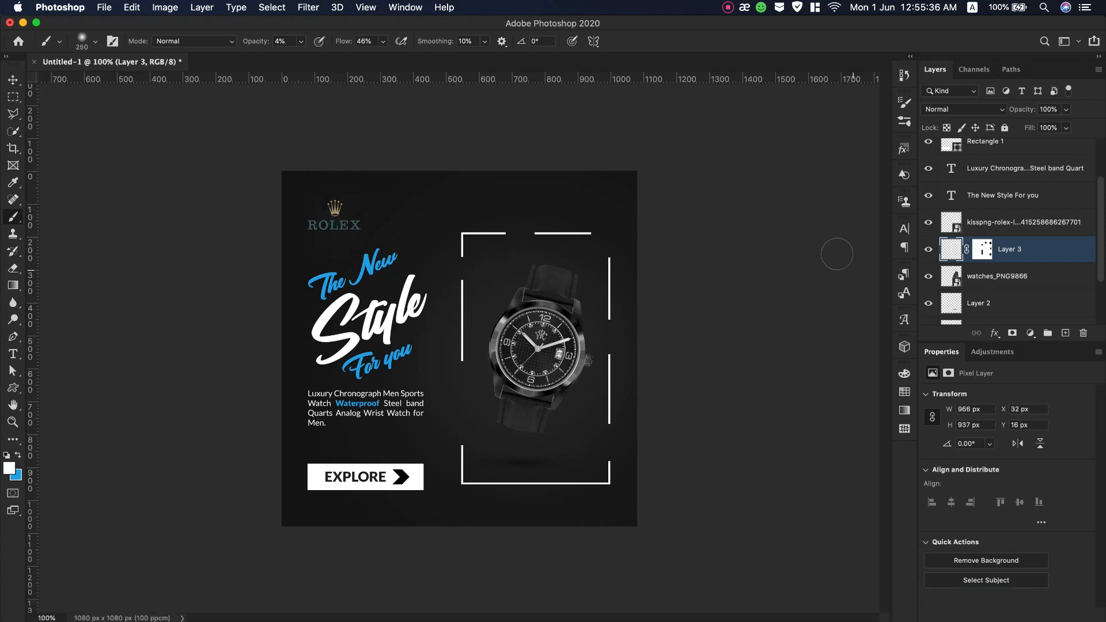
- Add a new layer directly above Layer 3 and set the foreground colour to white, #ffffff
click(1065, 333)
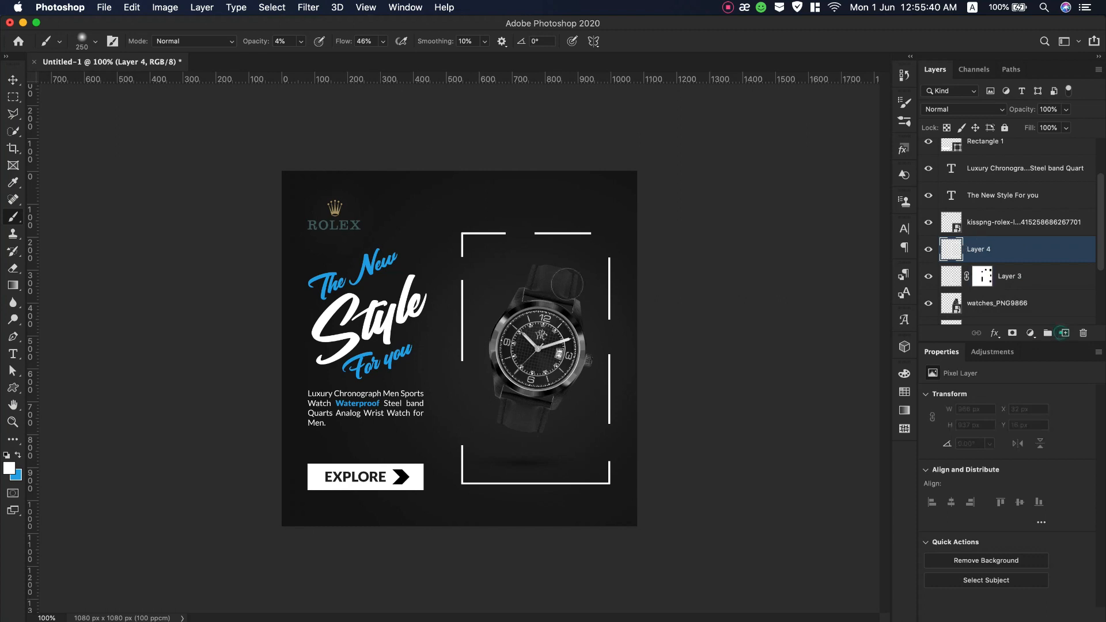
click(10, 469)
drag(752, 365, 711, 378)
text(ffffff)
click(1035, 207)
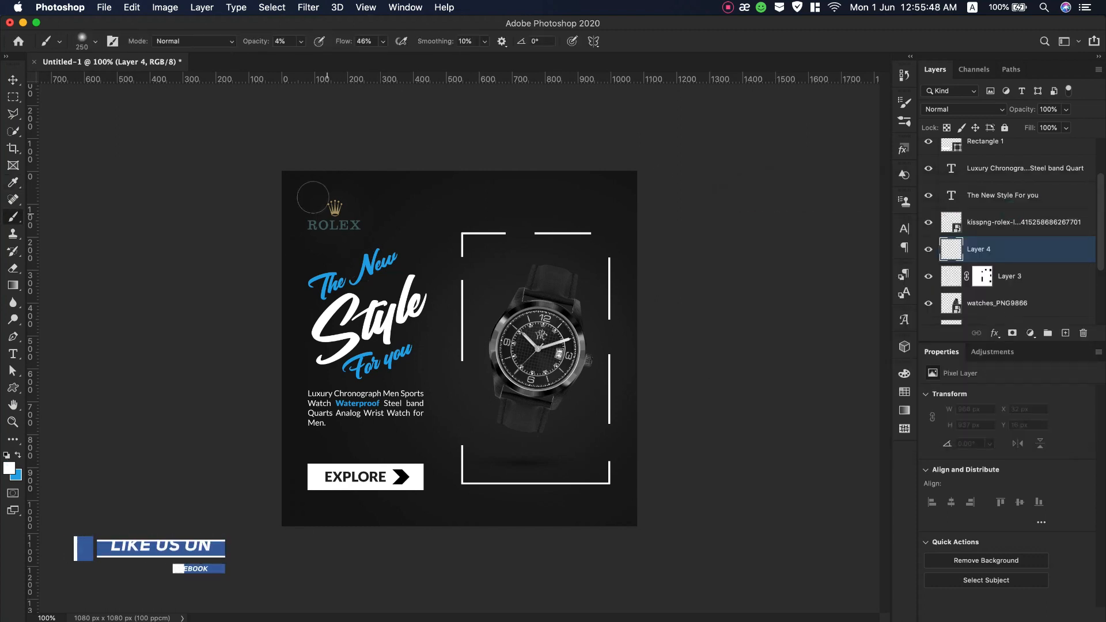
- Paint a soft white glow behind the Rolex logo on the new layer, with the brush opacity set to 8%
click(334, 215)
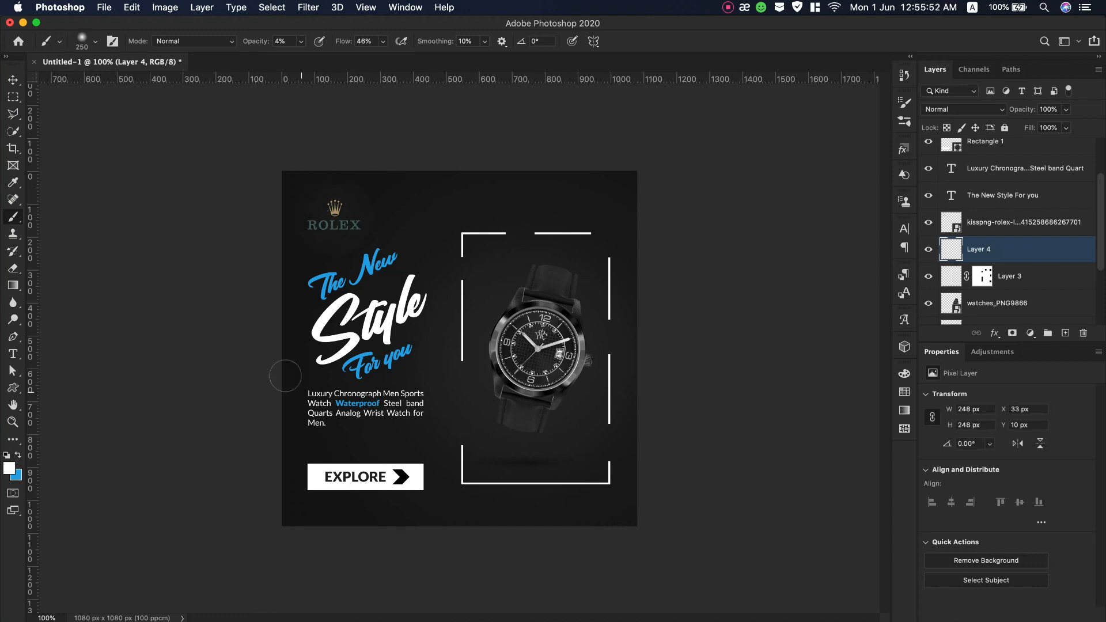
drag(251, 41, 254, 39)
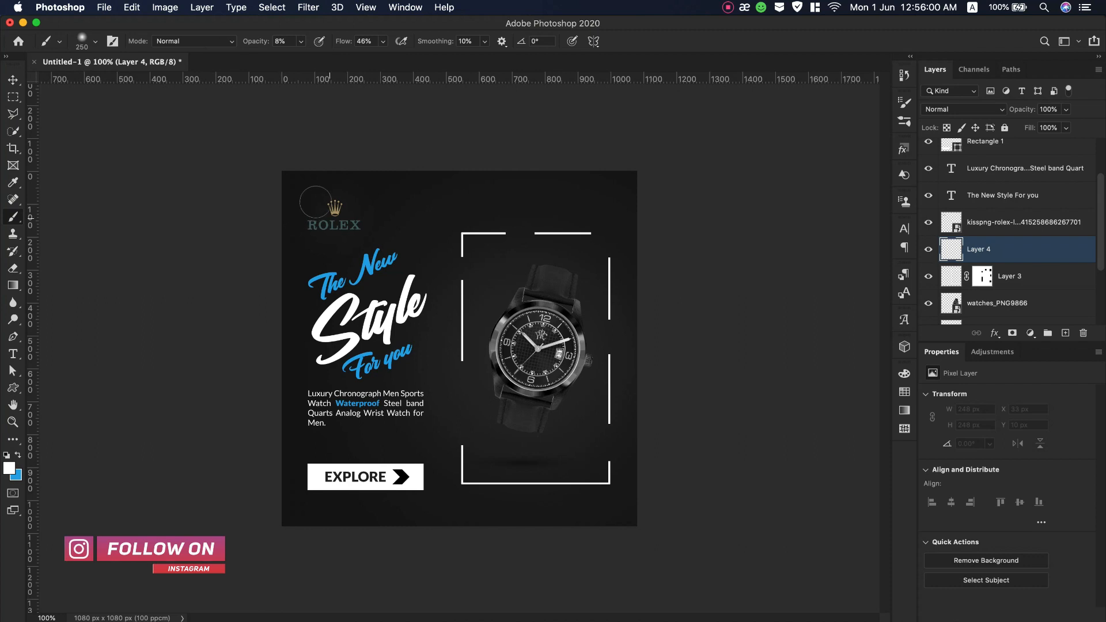
click(334, 217)
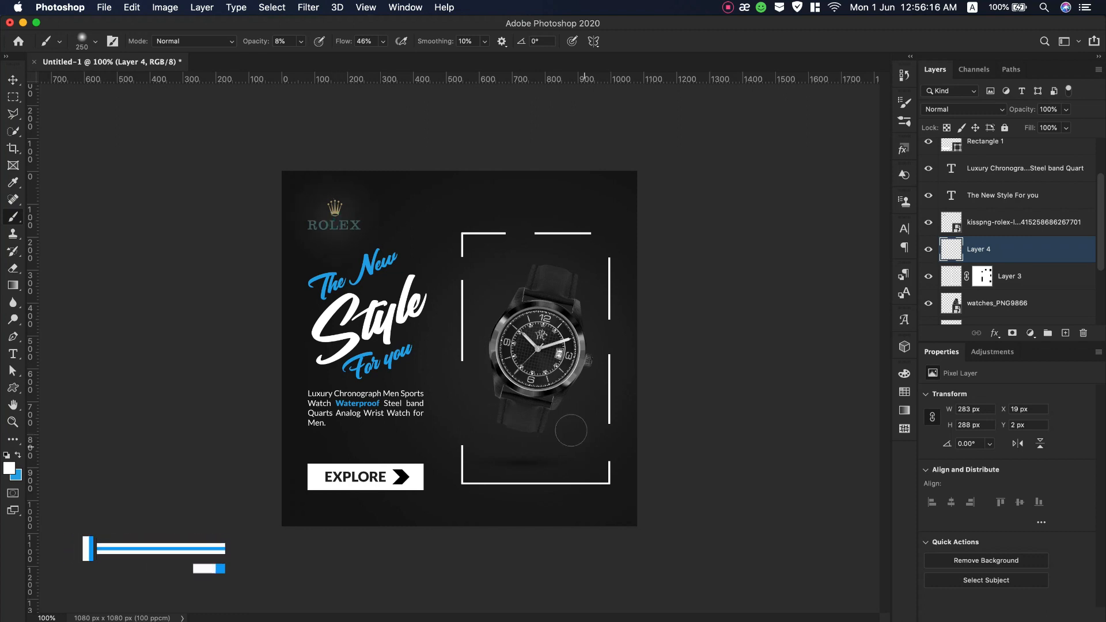
- Begin saving the document as a new file in Photoshop format, with the Desktop as destination
click(102, 8)
click(125, 155)
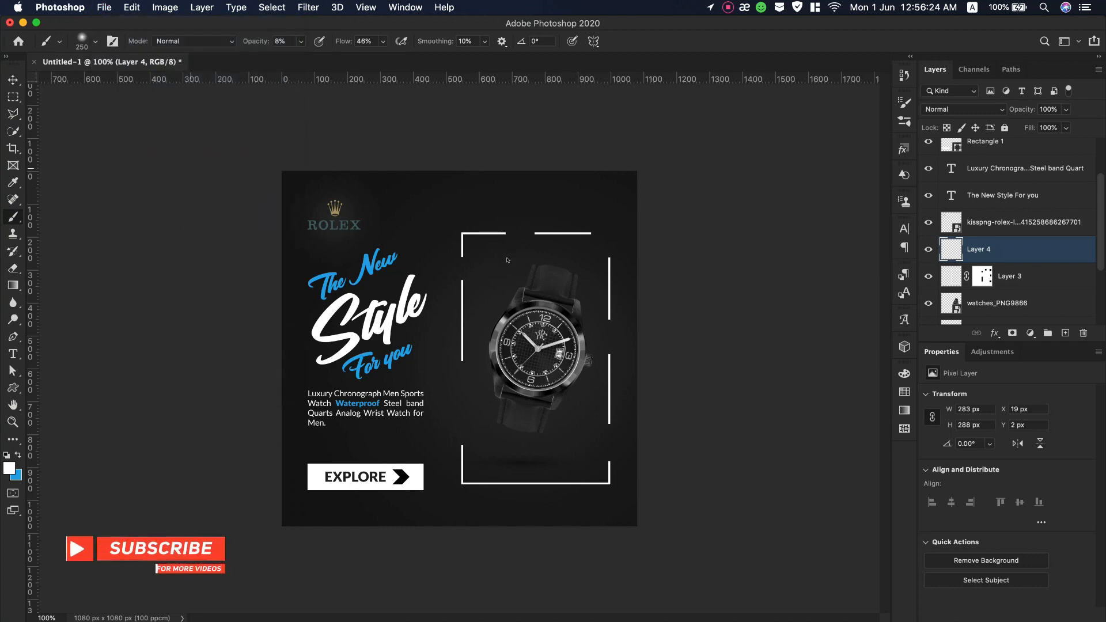
click(585, 266)
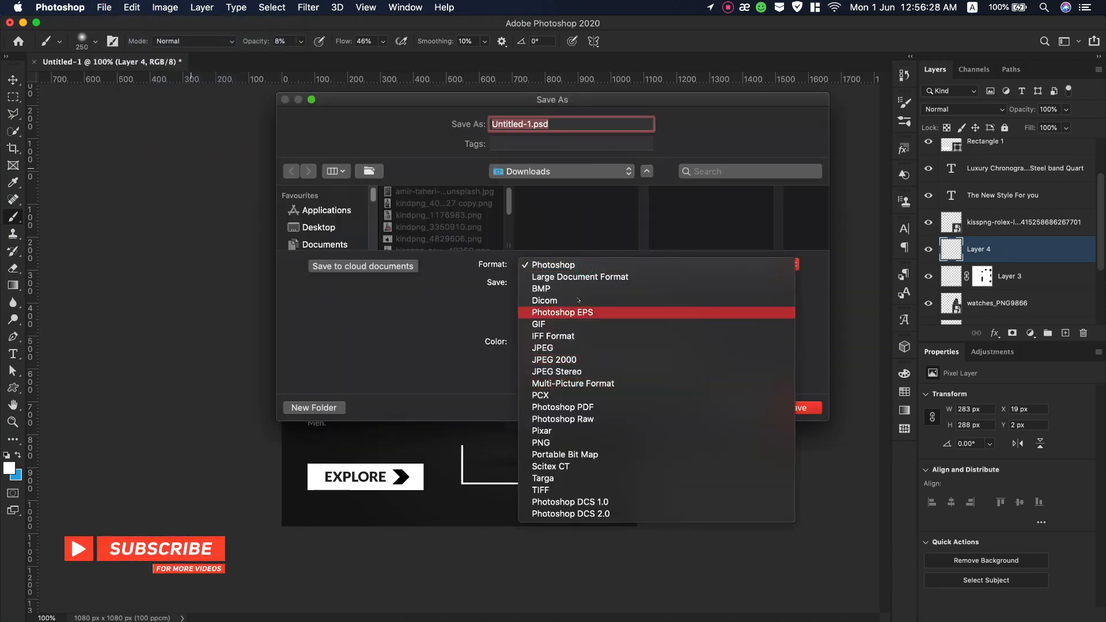
click(581, 264)
click(554, 172)
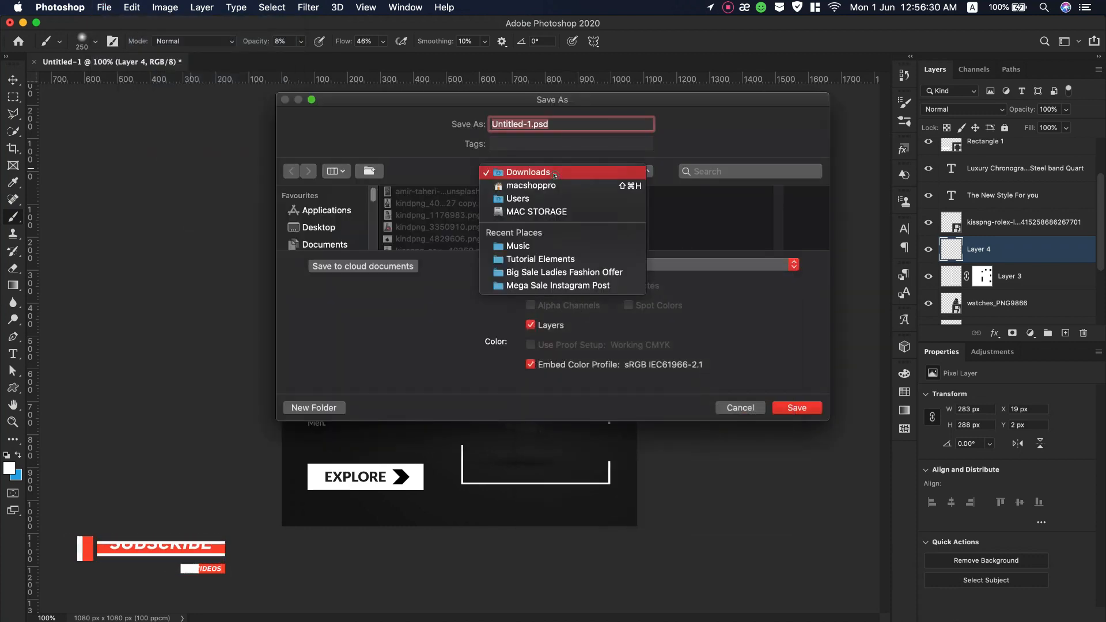
click(326, 225)
click(325, 226)
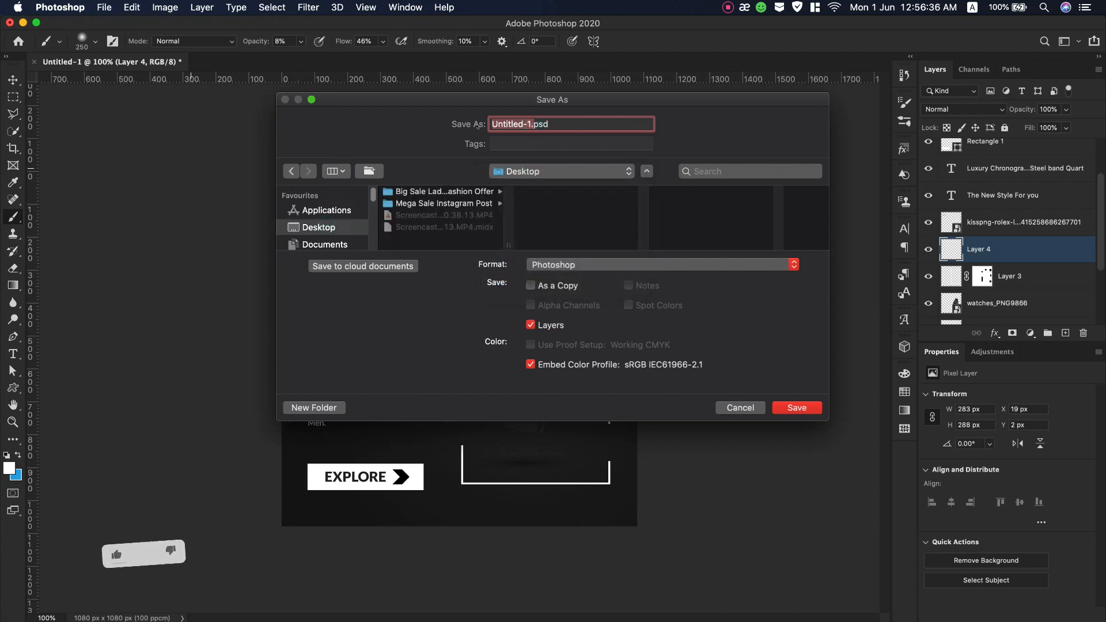
- Name the file "Wrist Watch Instagram Post.psd" and save it
text(Wrist)
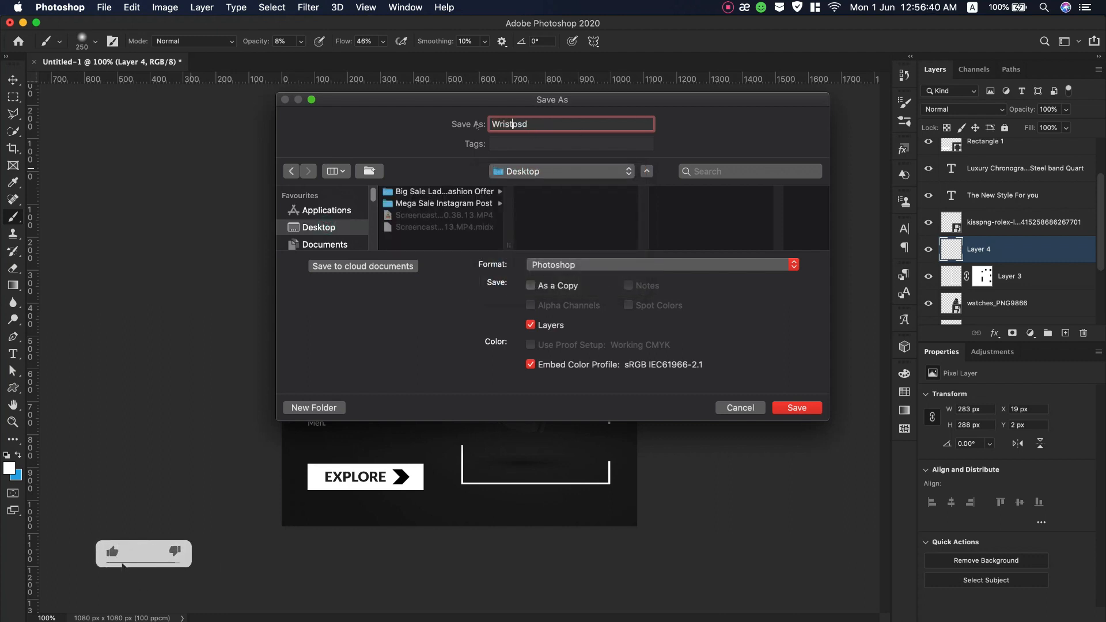
text( Watch Instagram Po)
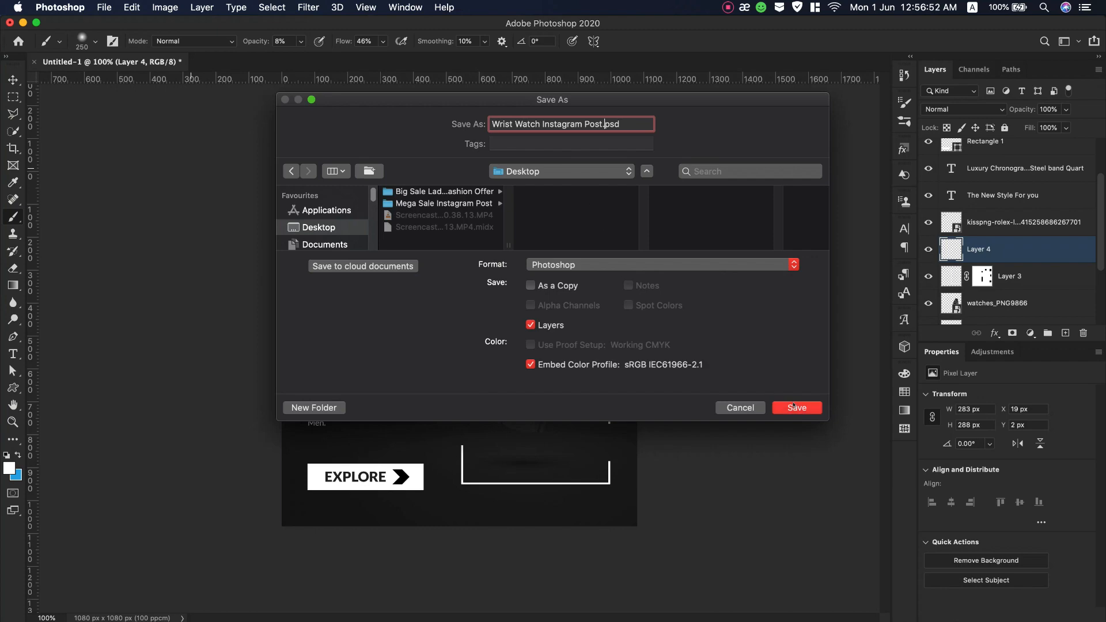
click(794, 406)
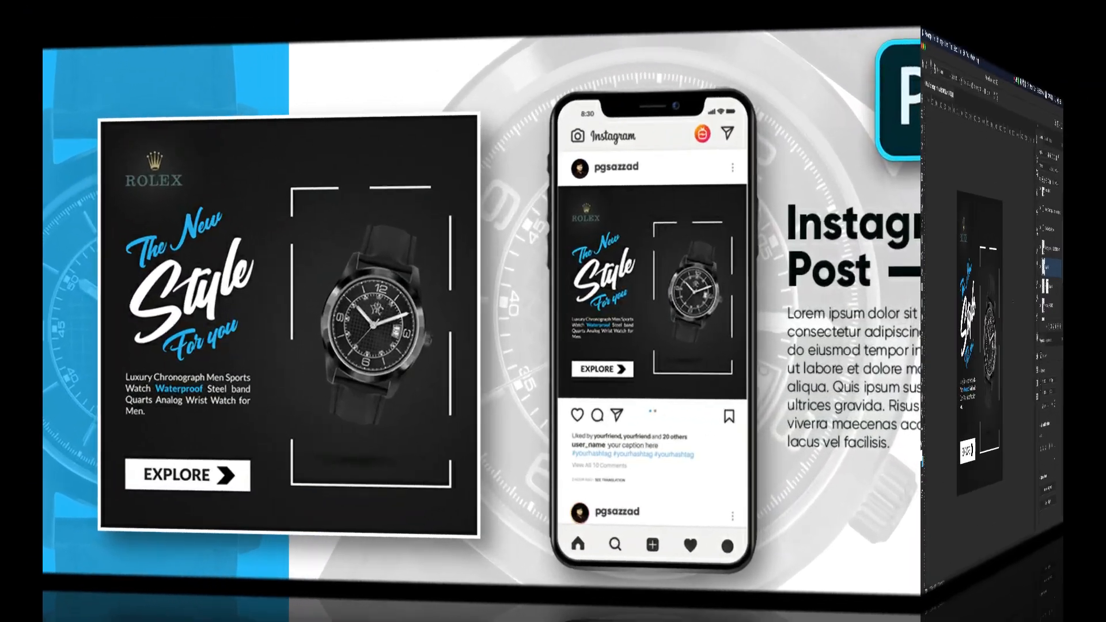